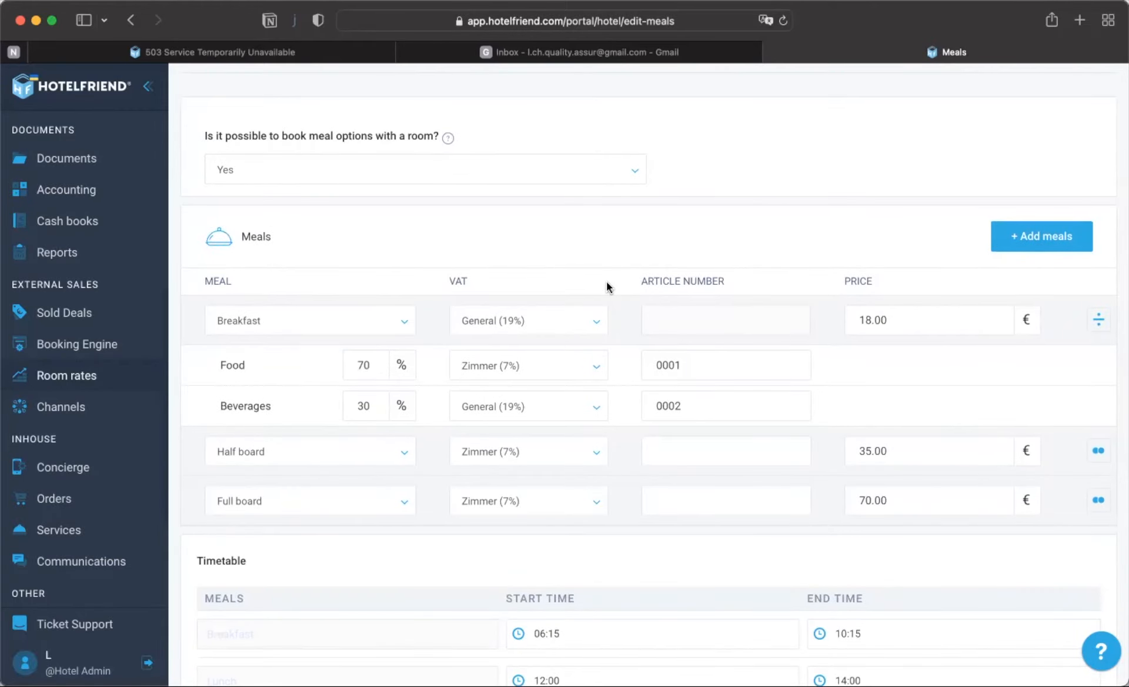
# Step: Set the breakfast split to 65% food and 35% beverages and save the meal settings
pyautogui.click(364, 366)
pyautogui.doubleClick(365, 363)
pyautogui.write('65')
pyautogui.click(431, 374)
pyautogui.click(347, 405)
pyautogui.click(401, 405)
pyautogui.click(641, 503)
pyautogui.scroll(-6, 601, 546)
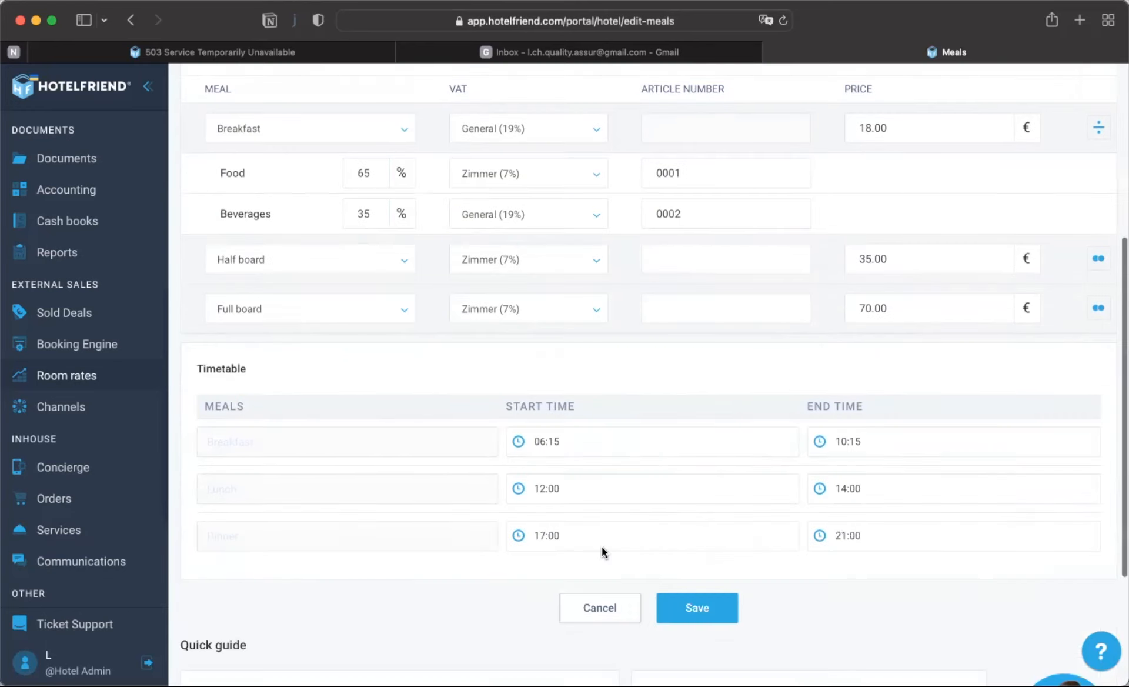
pyautogui.click(697, 417)
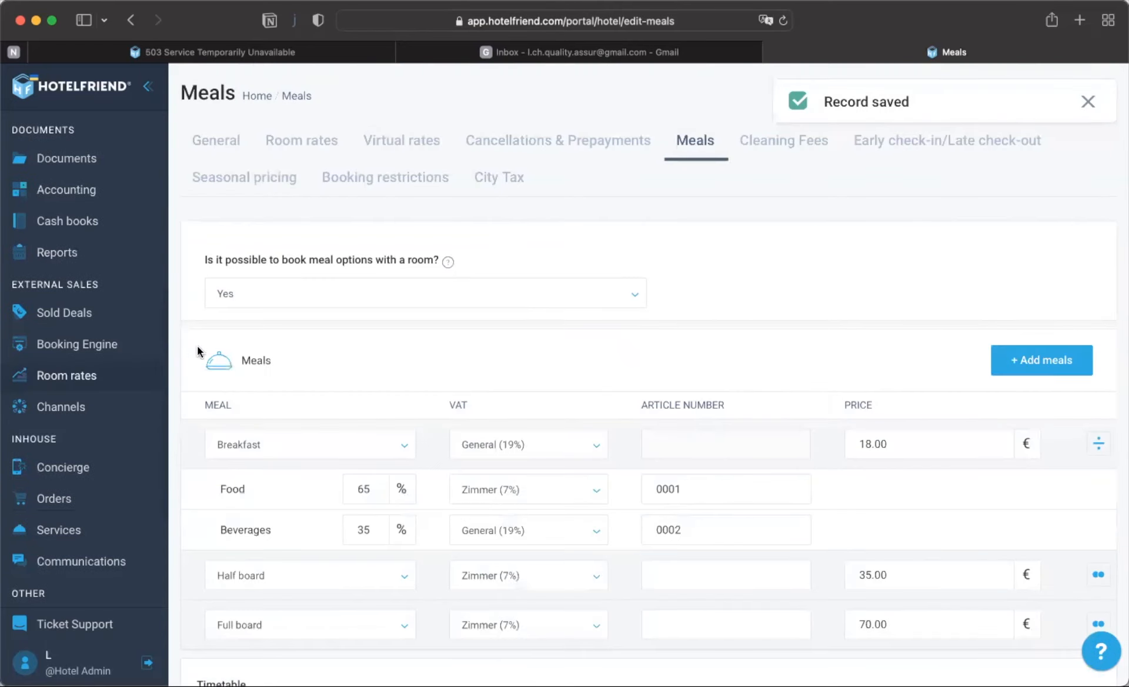
# Step: Open the reservation for room 117 starting 01-08-2022 and review its accommodation, orders and invoices sections
pyautogui.scroll(3, 101, 337)
pyautogui.scroll(5, 101, 336)
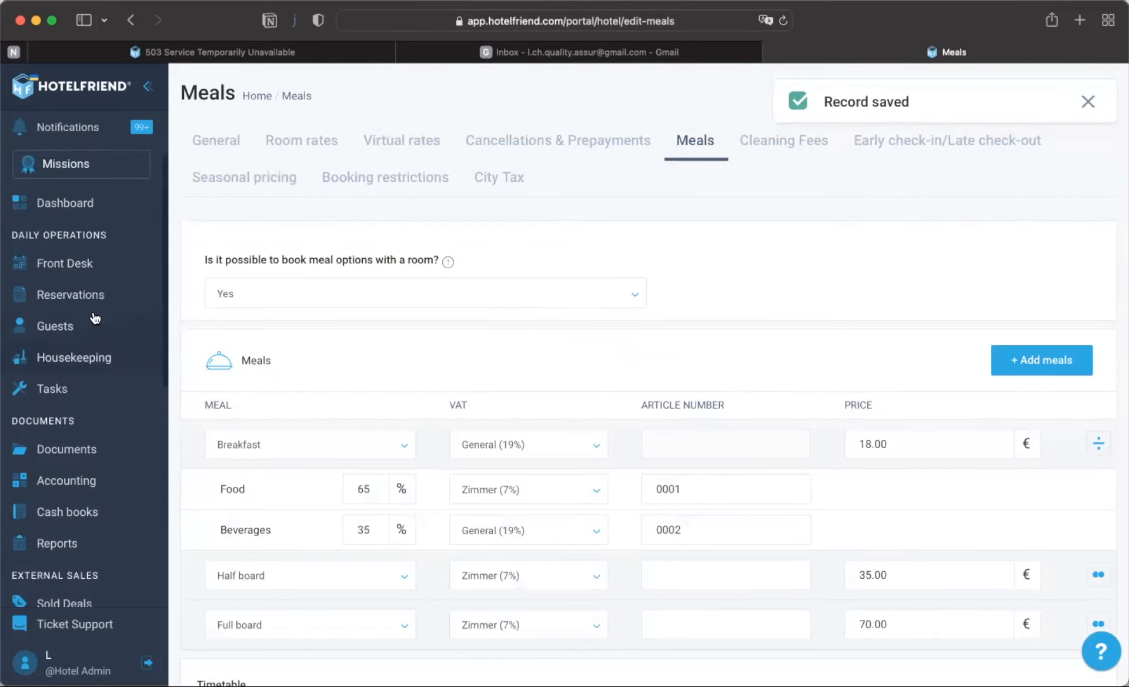
pyautogui.click(85, 295)
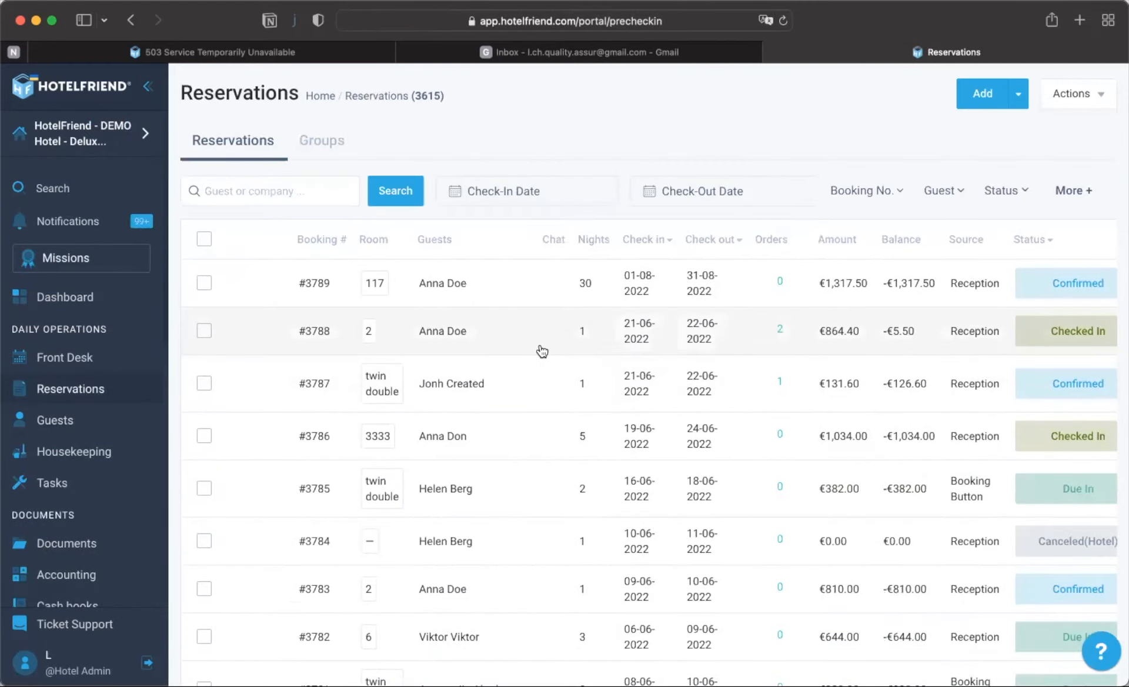
pyautogui.click(485, 294)
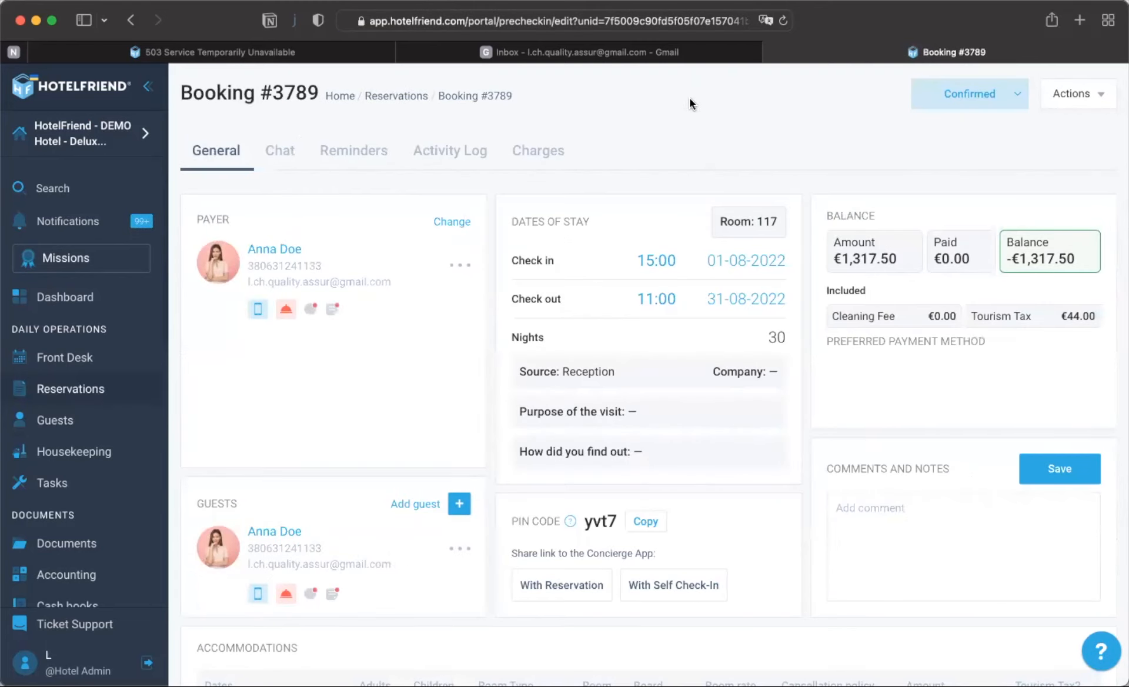
pyautogui.scroll(-9, 968, 352)
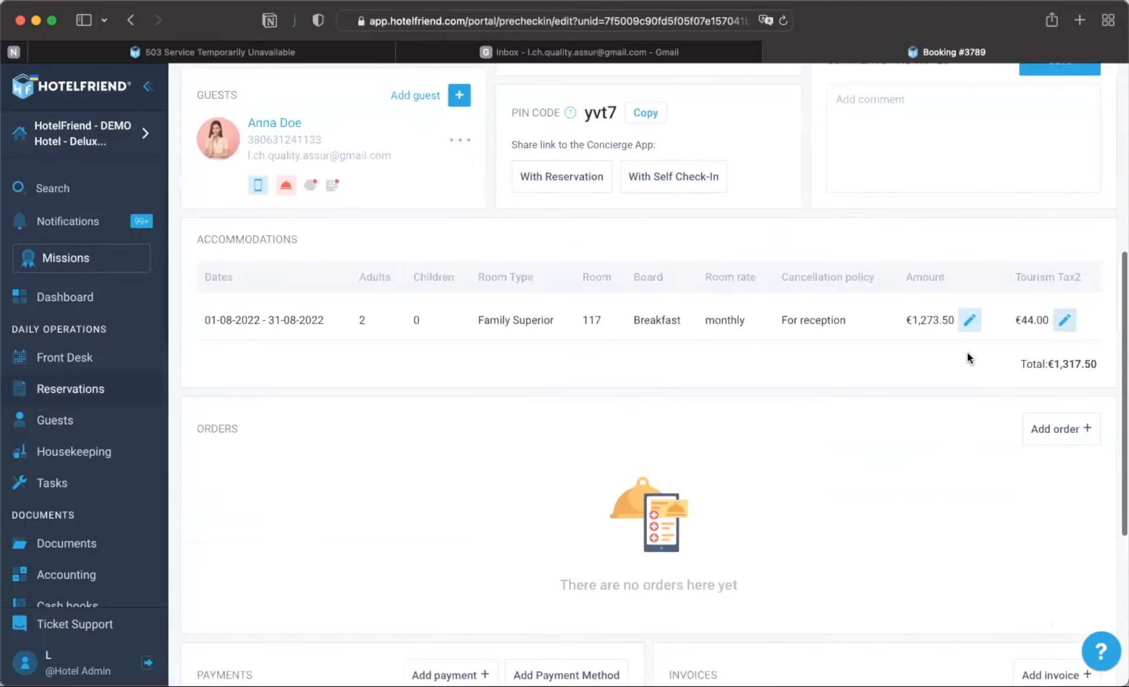
pyautogui.scroll(2, 968, 358)
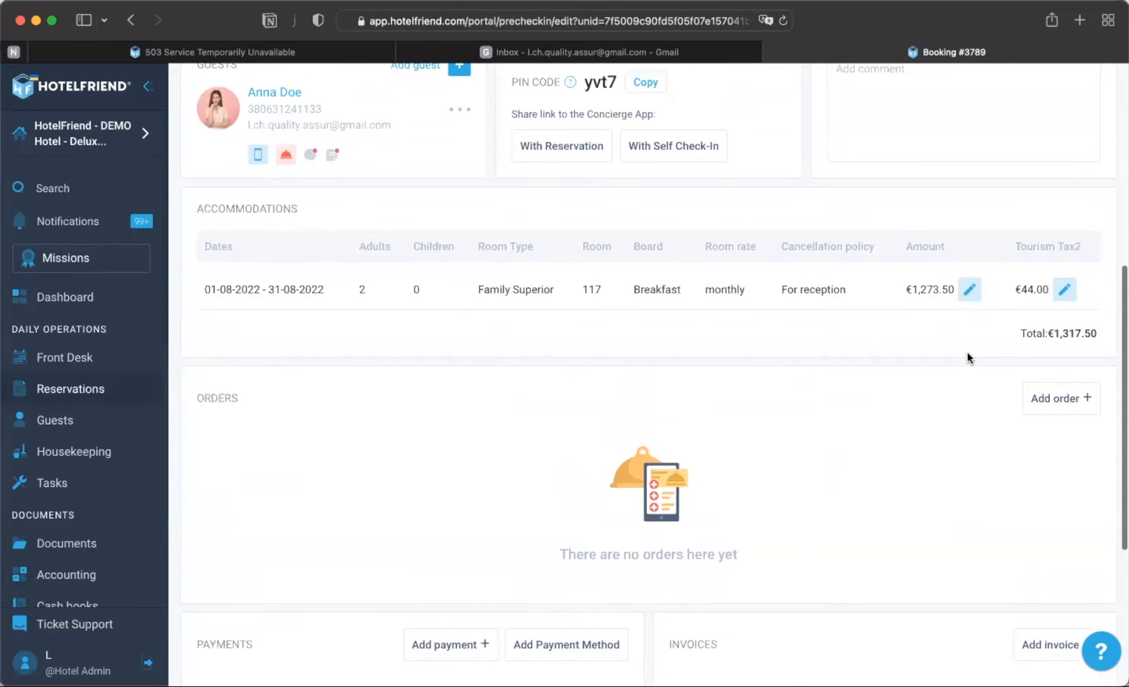
pyautogui.scroll(-3, 969, 497)
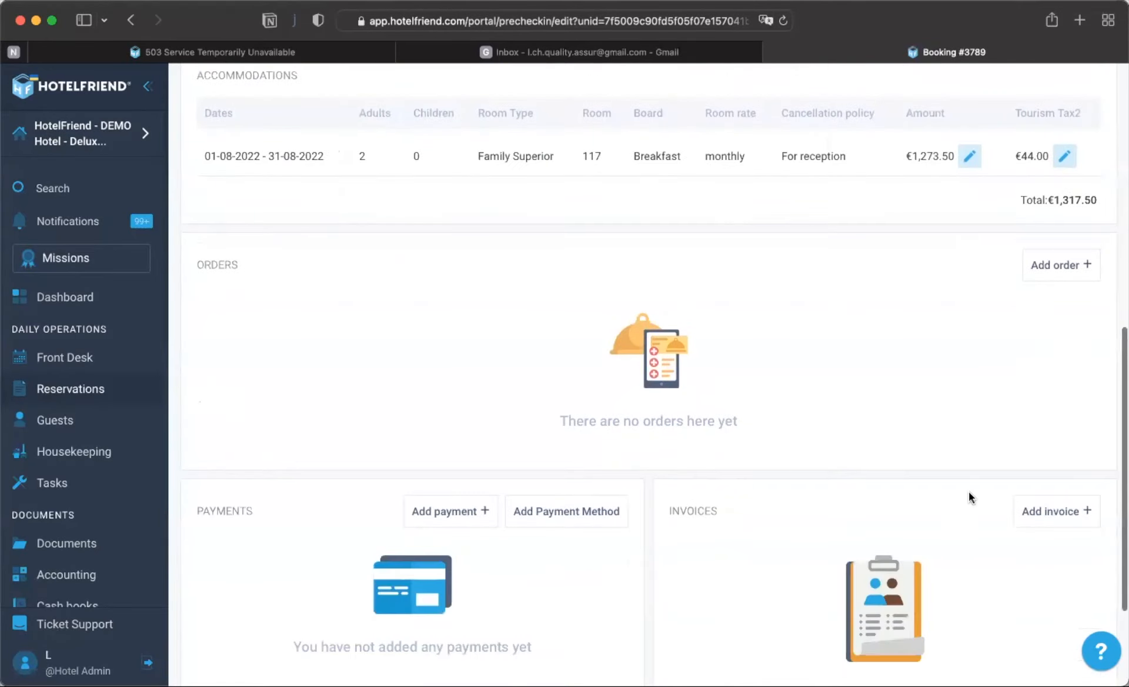
# Step: Start an invoice for this booking and review the breakfast food and beverage positions included in it
pyautogui.click(1053, 511)
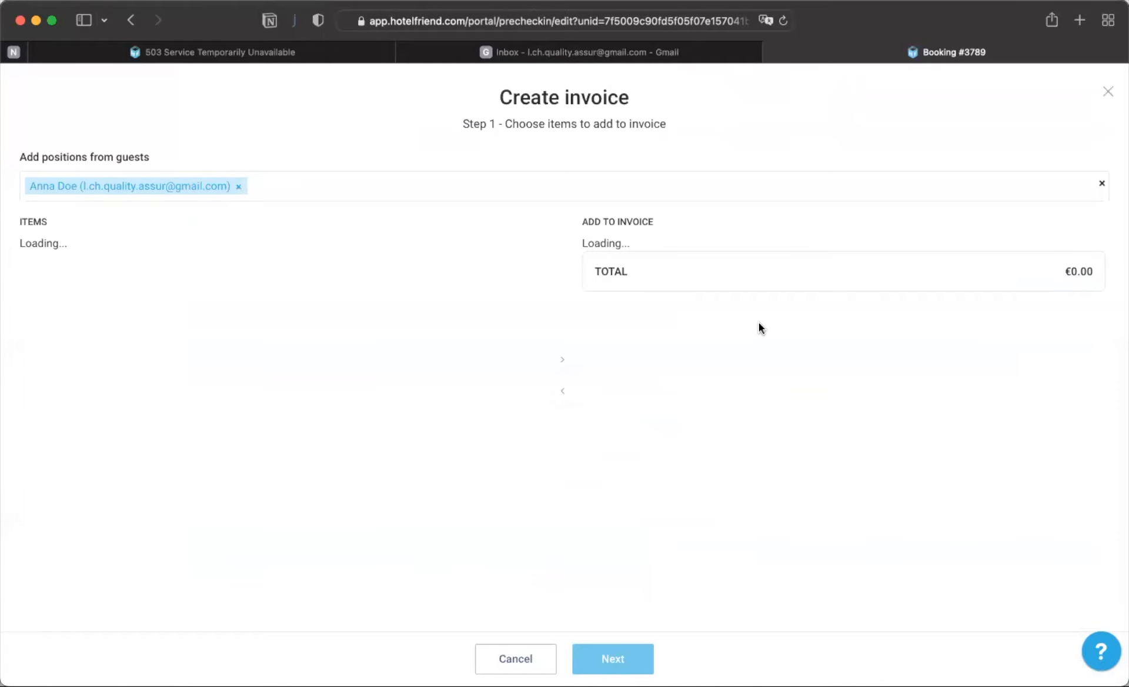
pyautogui.scroll(-20, 762, 447)
pyautogui.scroll(5, 762, 447)
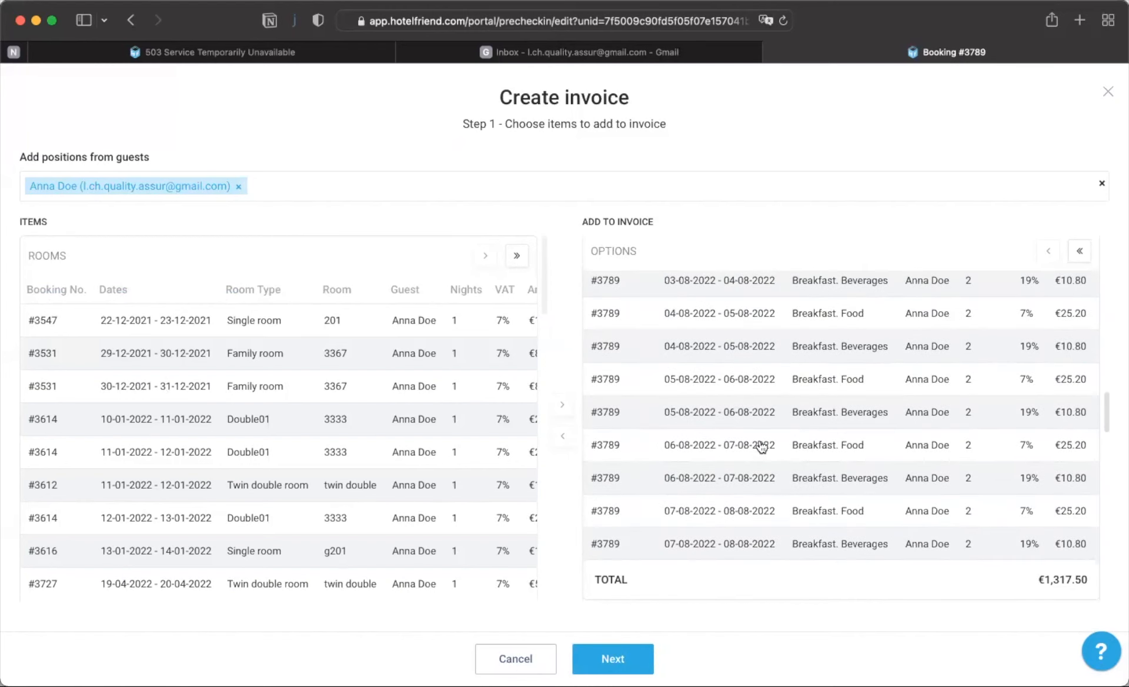
pyautogui.scroll(3, 807, 352)
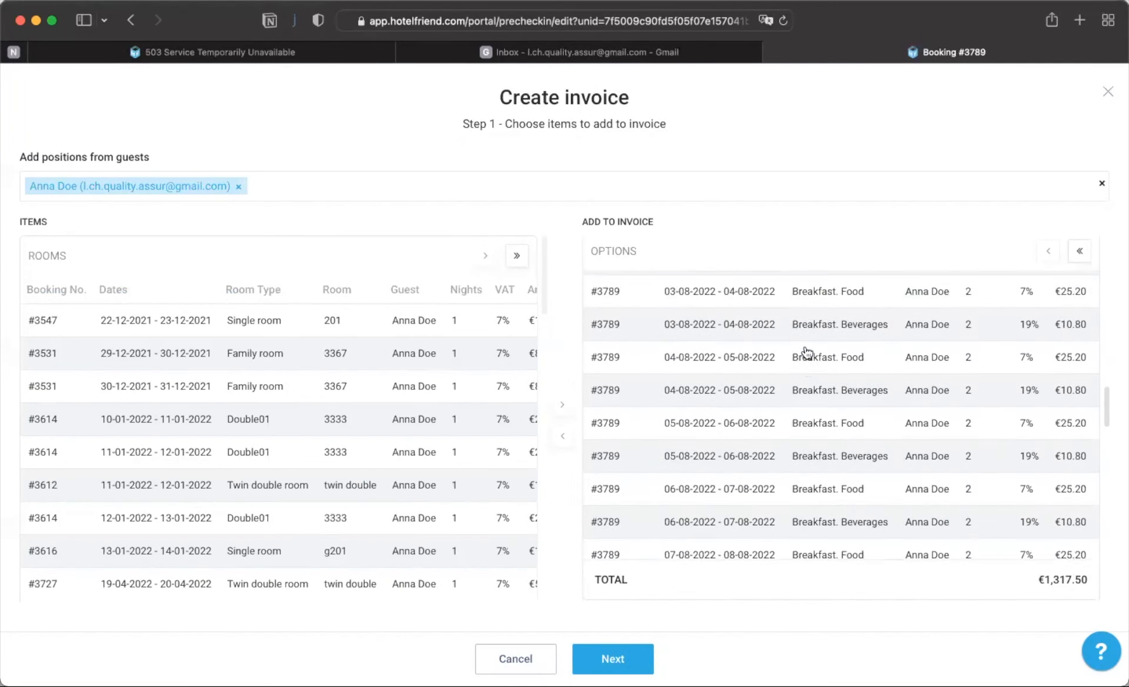
pyautogui.scroll(5, 807, 352)
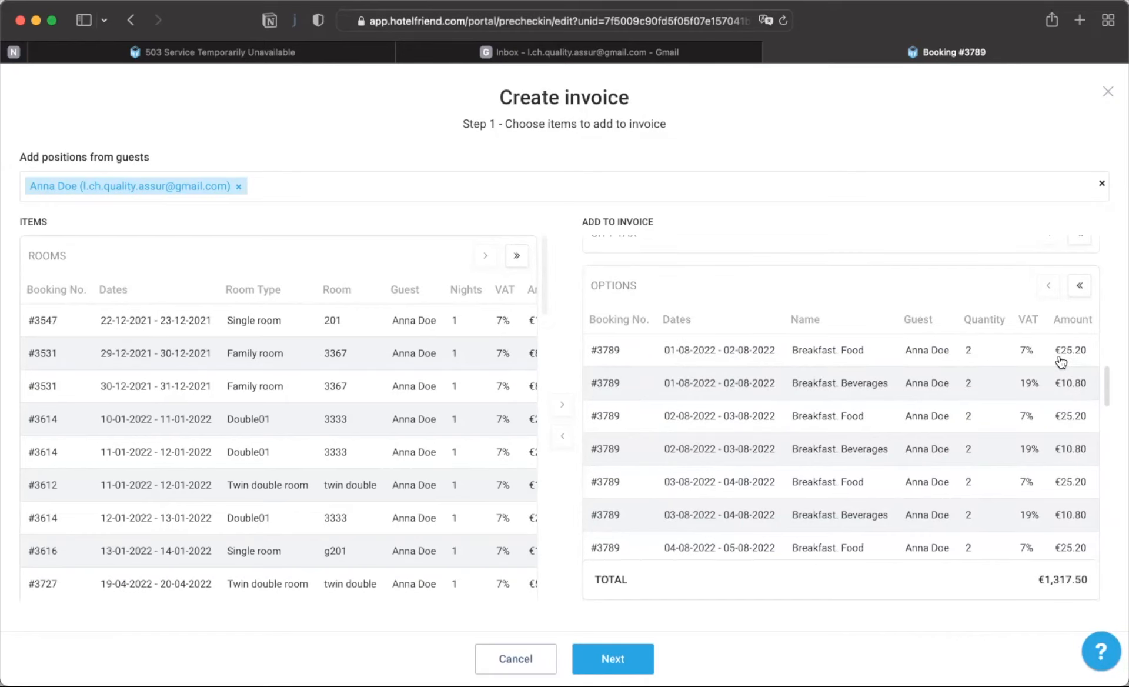
# Step: Continue to the guest and payment options and create the invoice for the person with all preselected positions
pyautogui.click(619, 657)
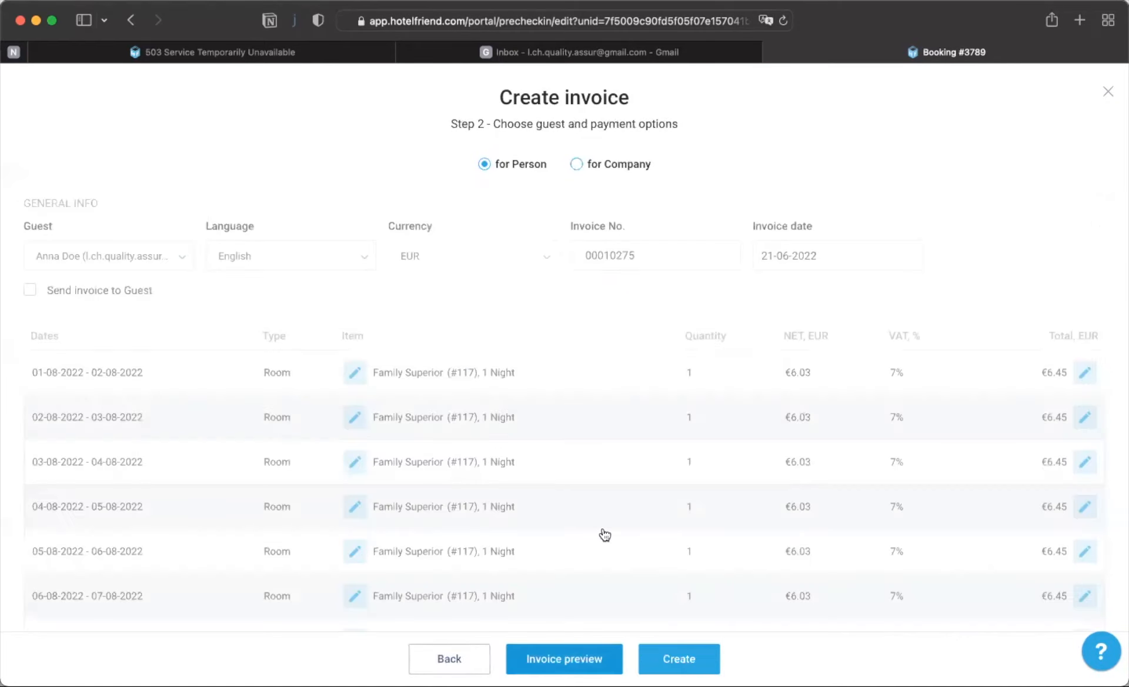
pyautogui.scroll(-3, 593, 478)
pyautogui.scroll(-3, 595, 480)
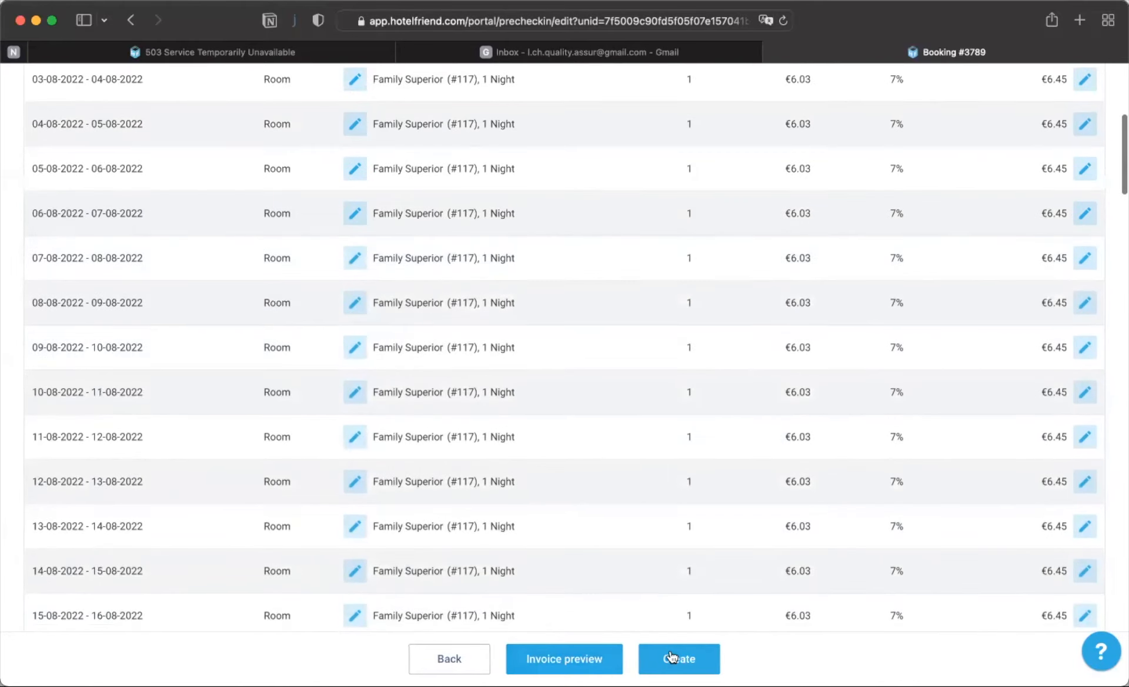
pyautogui.click(676, 659)
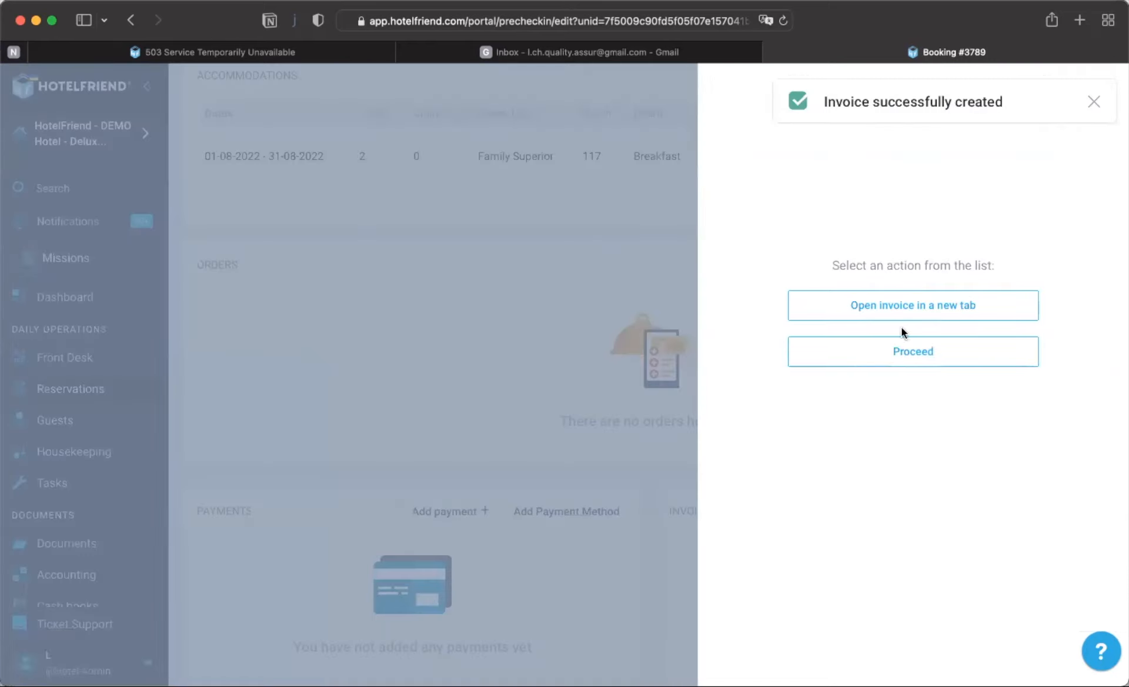
# Step: Open the created invoice in a new tab and examine its breakfast items, VAT breakdown and payment
pyautogui.click(902, 307)
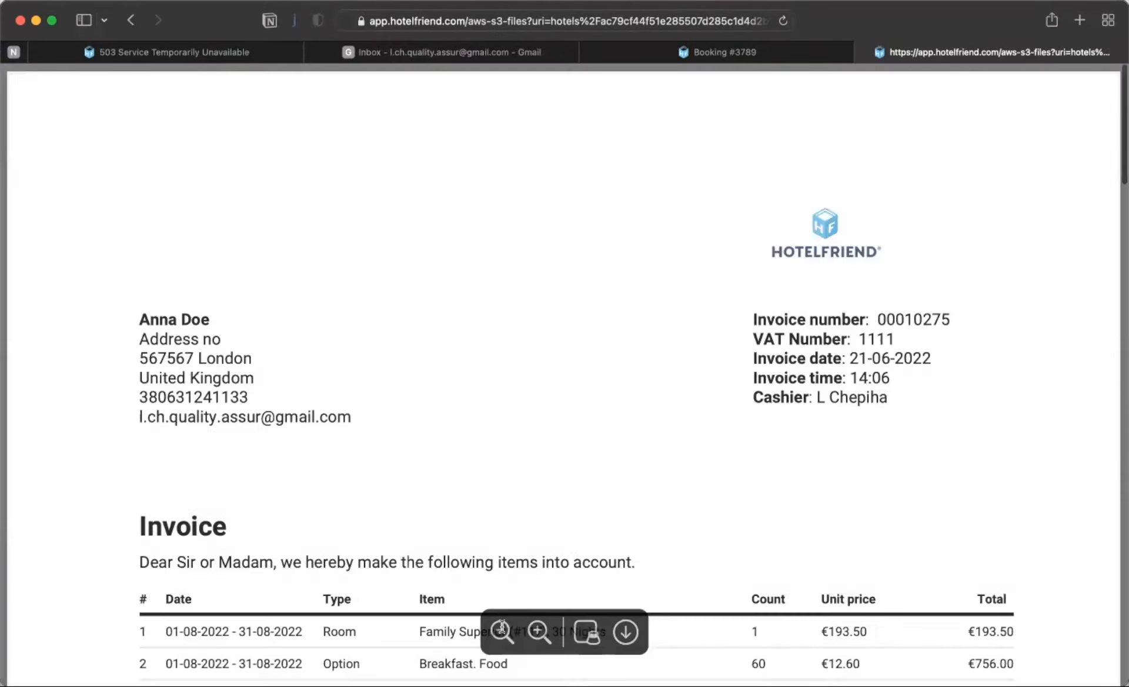
pyautogui.click(500, 631)
pyautogui.scroll(-3, 617, 475)
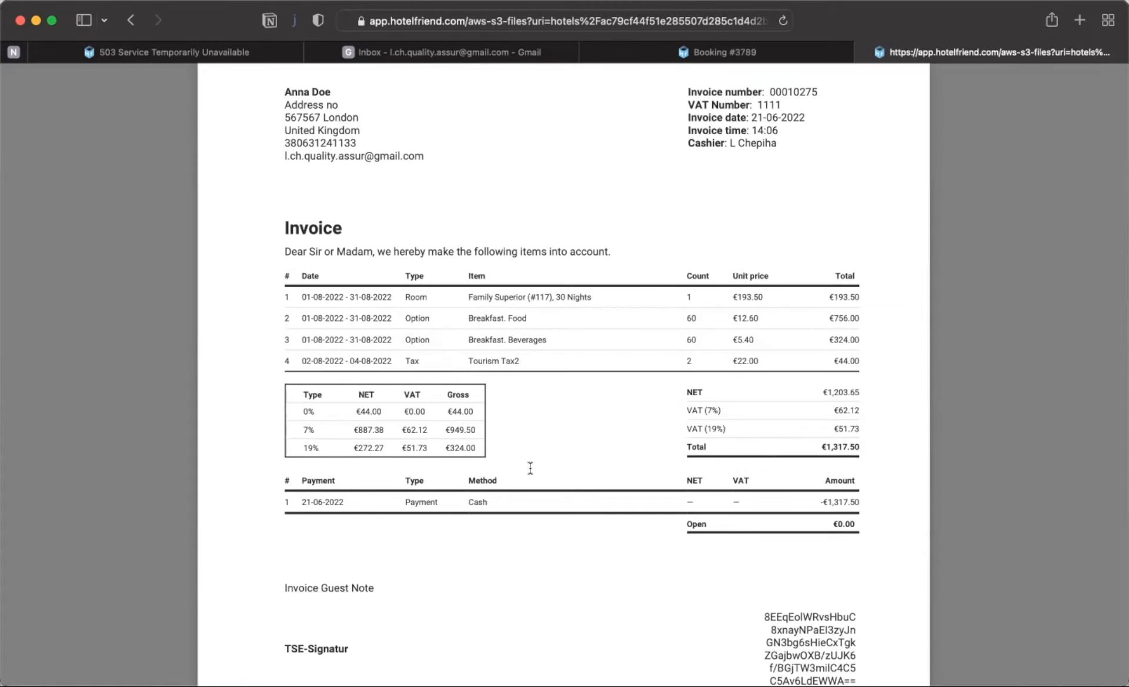
pyautogui.scroll(-3, 531, 468)
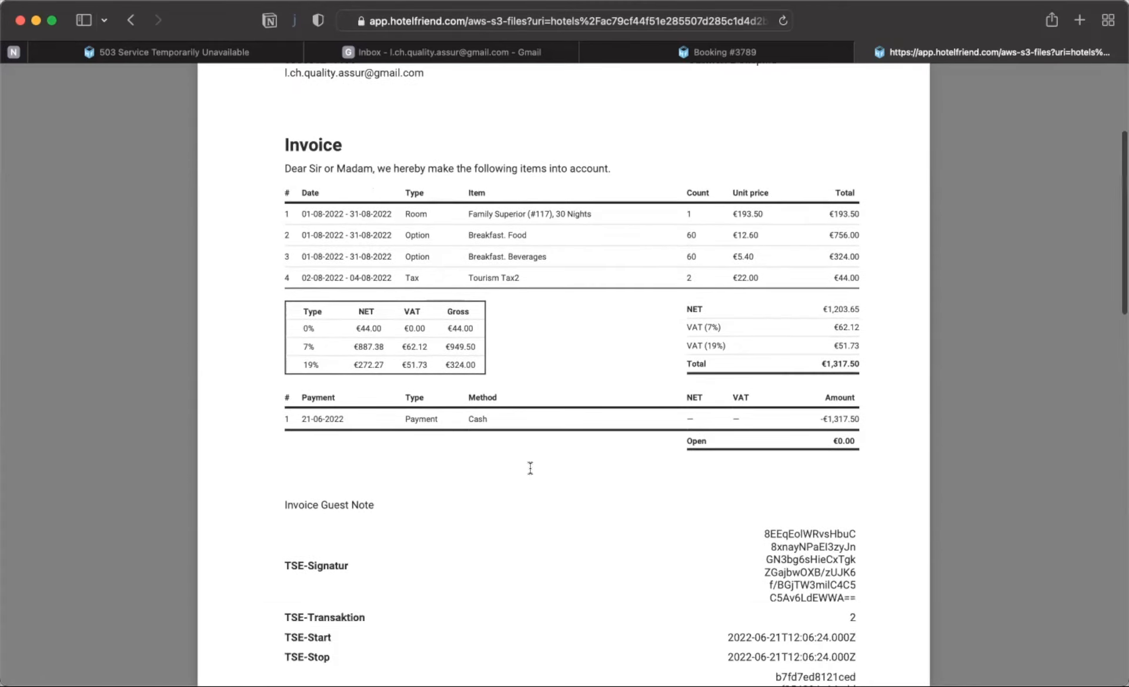
pyautogui.scroll(3, 531, 468)
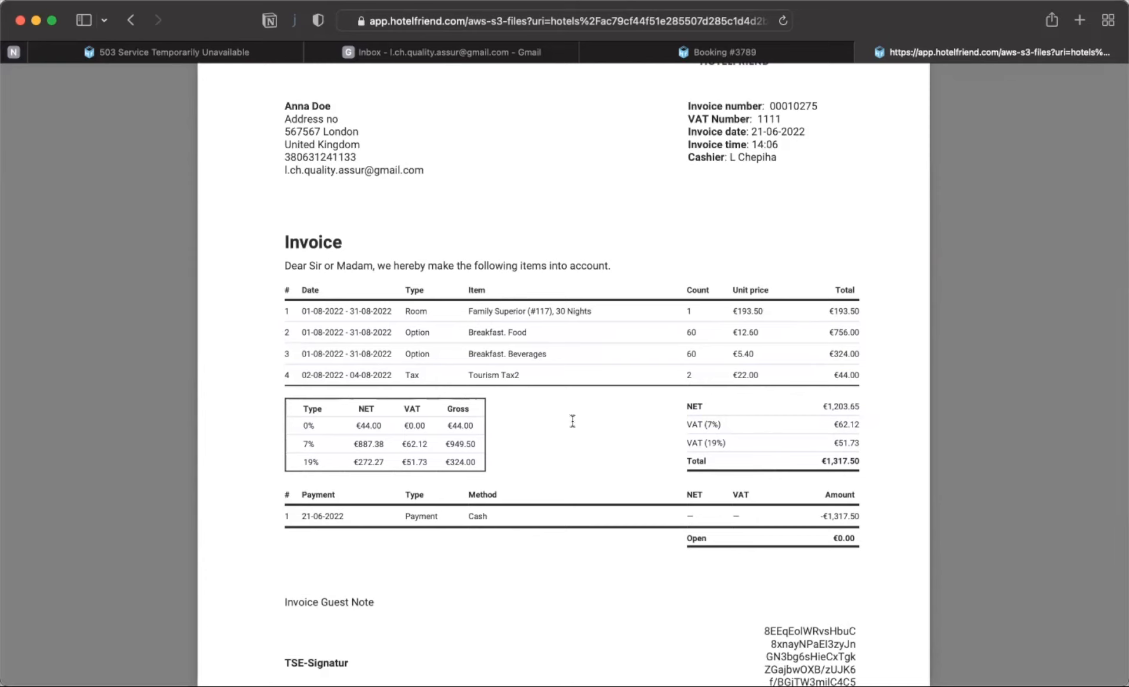
pyautogui.scroll(2, 572, 422)
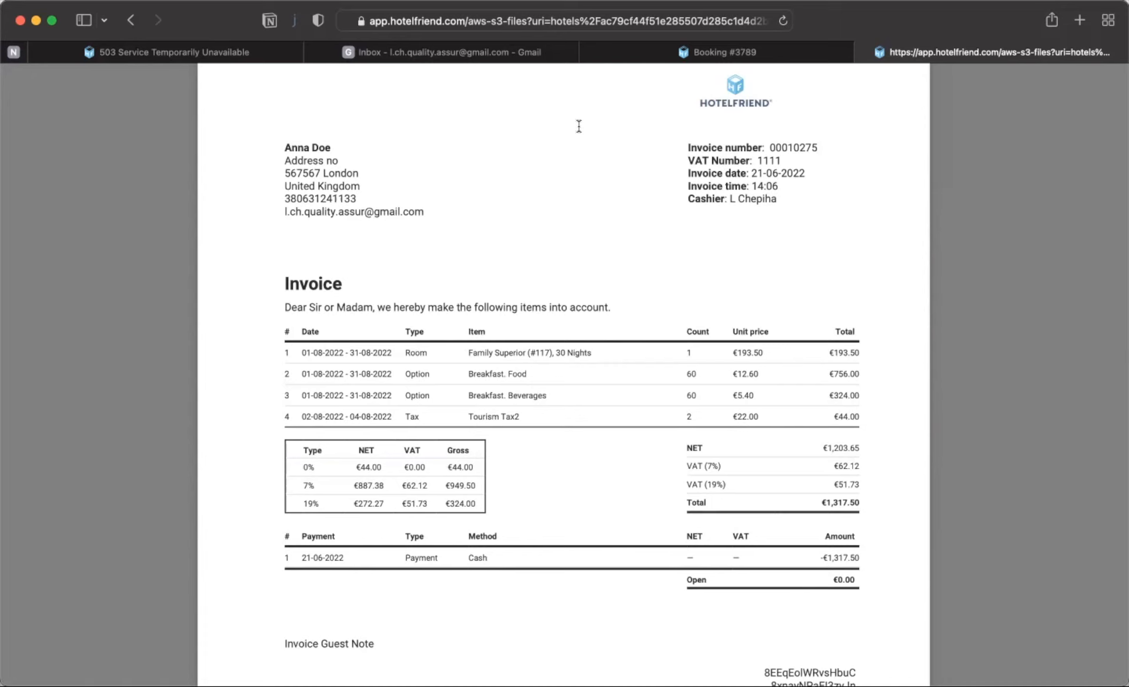
pyautogui.scroll(3, 579, 129)
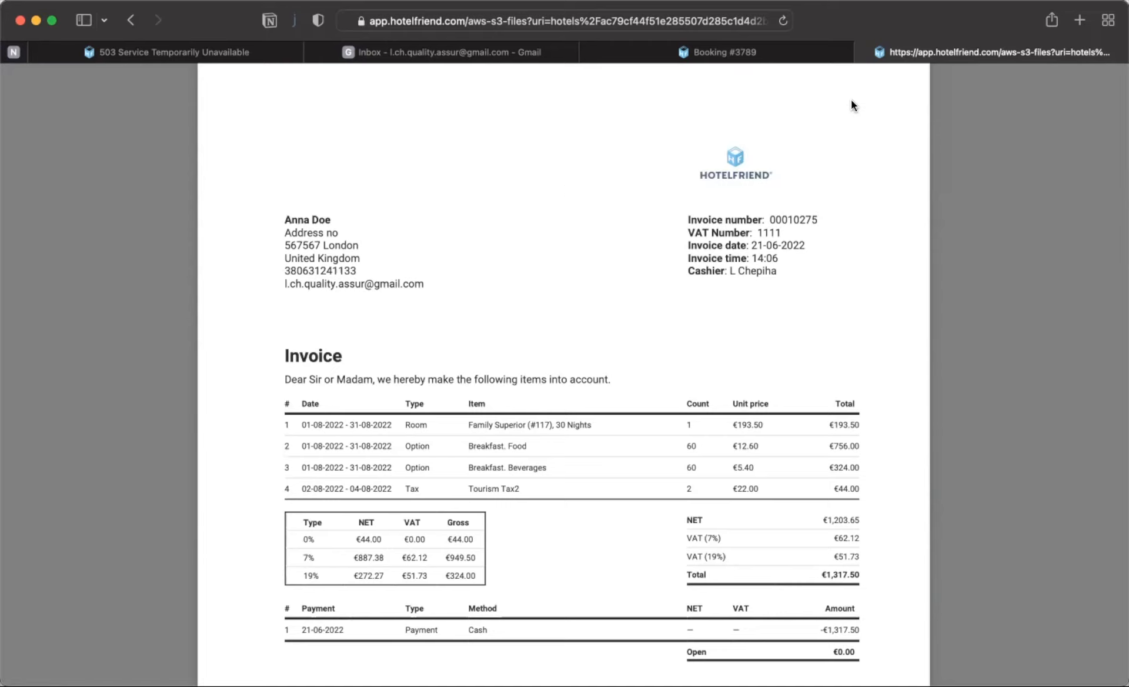
# Step: Return to the booking, dismiss the invoice dialog, and open the Cribs service for editing from the services list
pyautogui.click(764, 62)
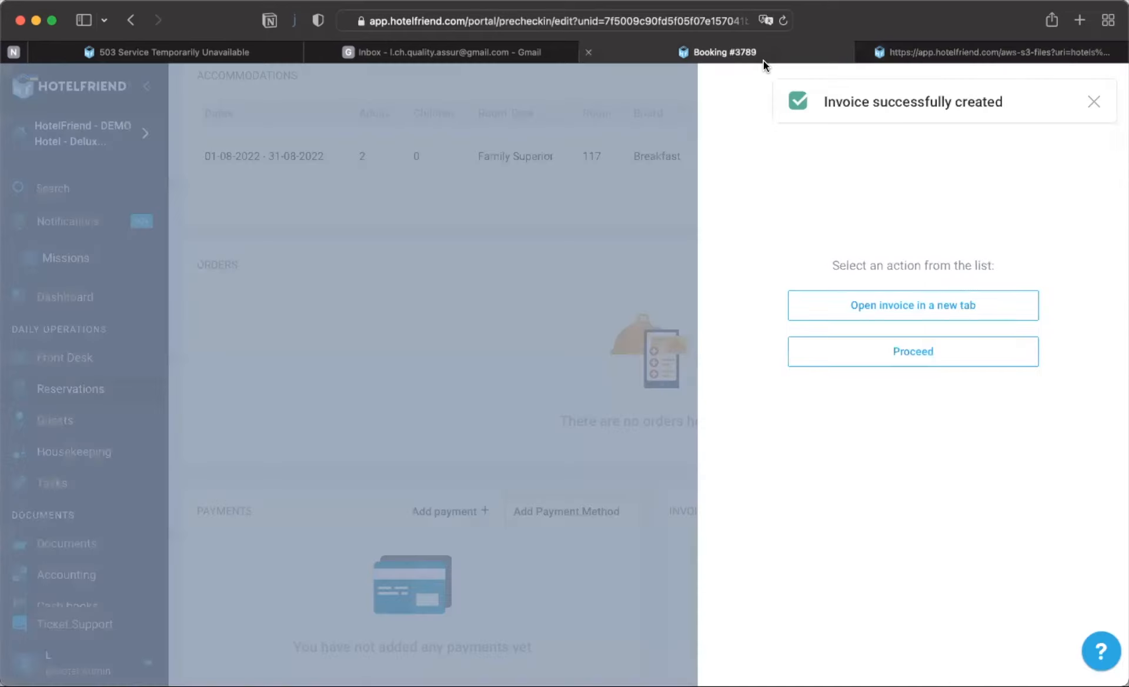
pyautogui.click(603, 263)
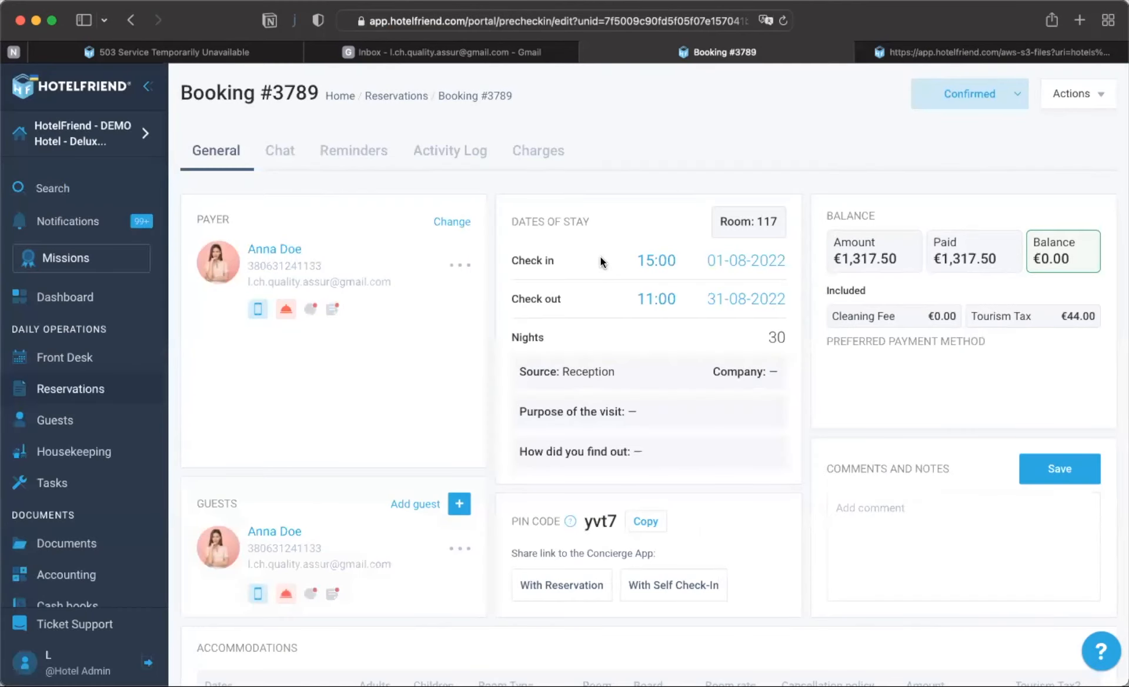
pyautogui.scroll(-8, 78, 459)
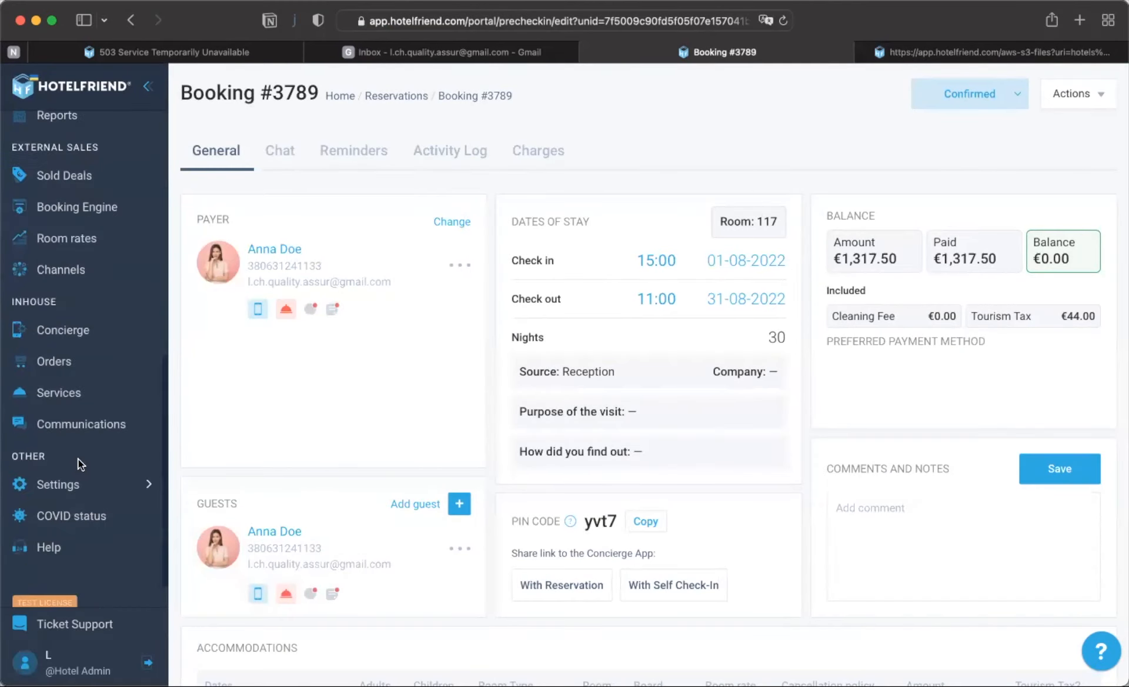
pyautogui.click(59, 393)
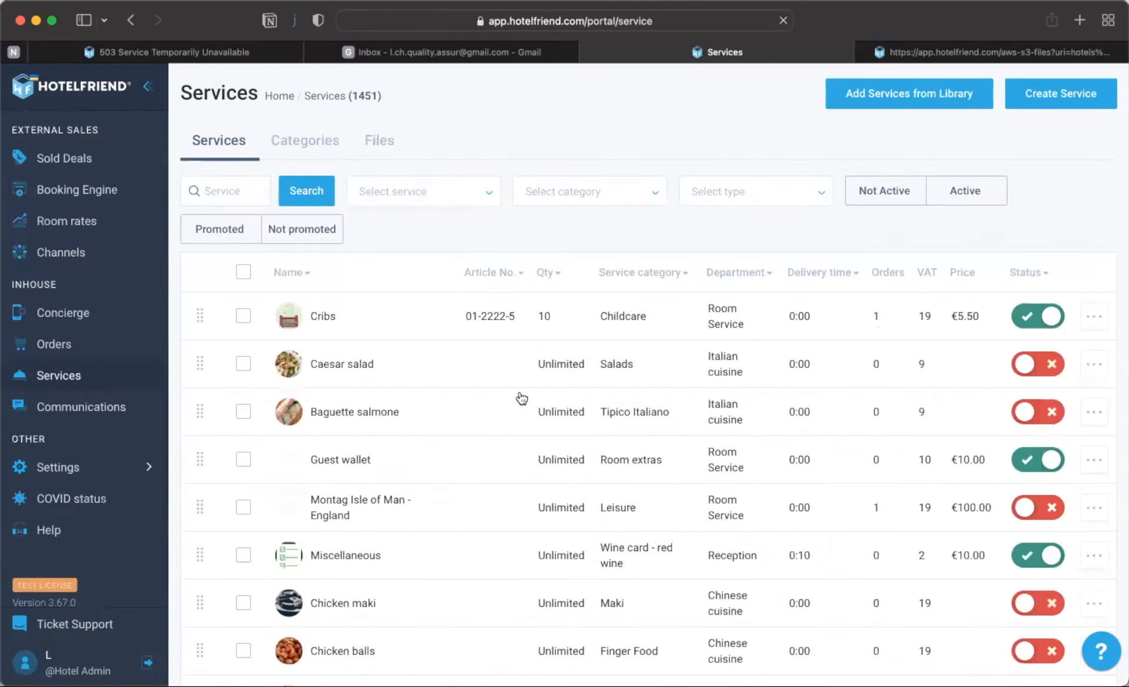
pyautogui.click(363, 324)
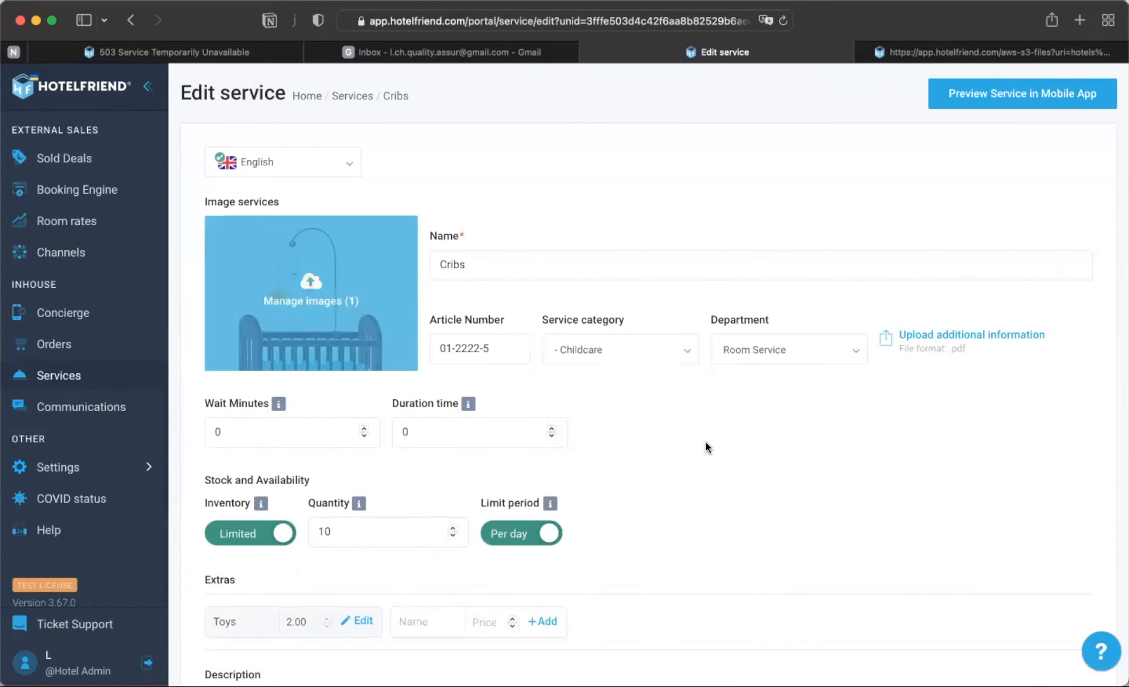
# Step: Try the Unlimited inventory and Total limit period options for Cribs, returning to Limited and Per day
pyautogui.scroll(-3, 705, 441)
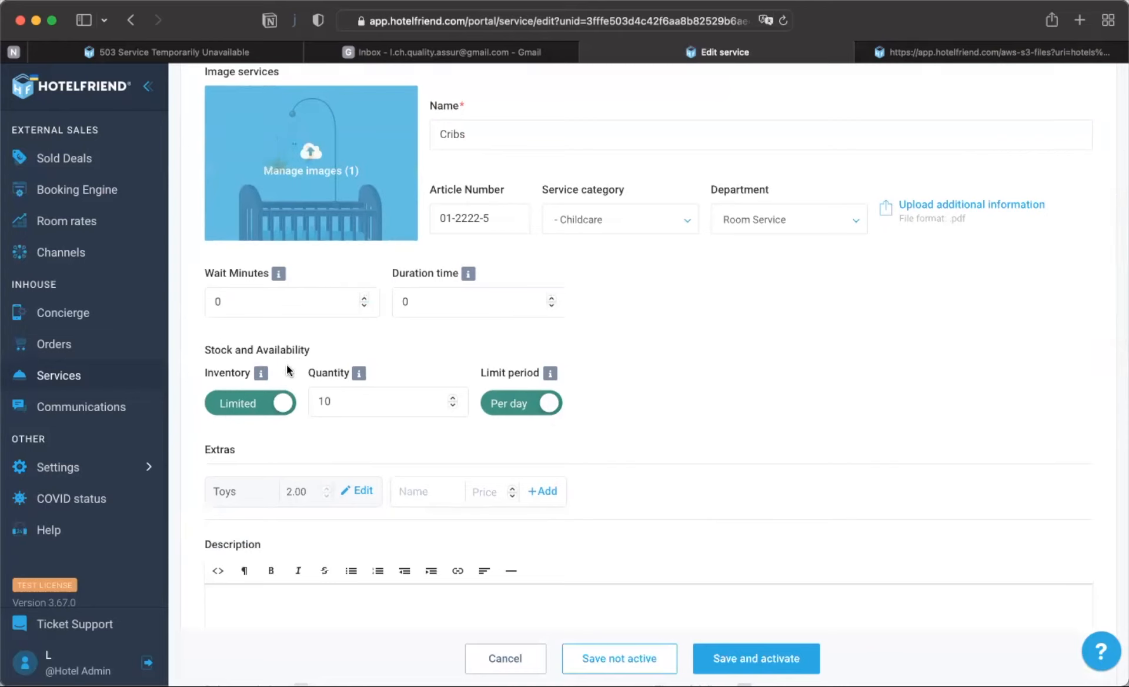
pyautogui.click(218, 412)
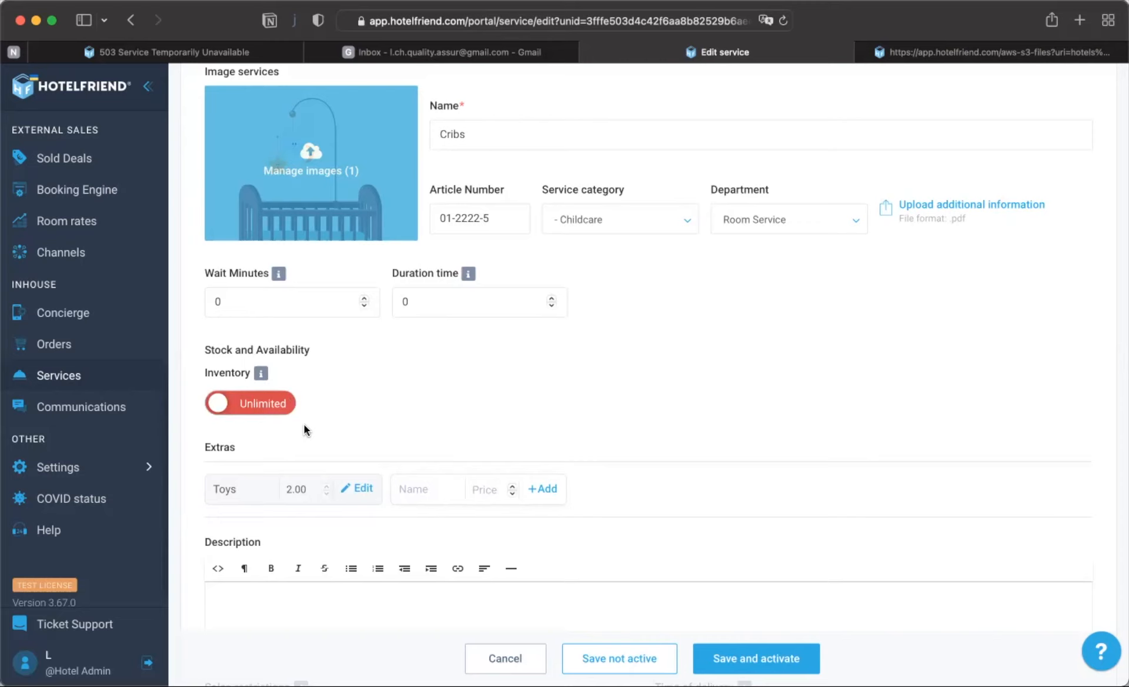
pyautogui.click(287, 406)
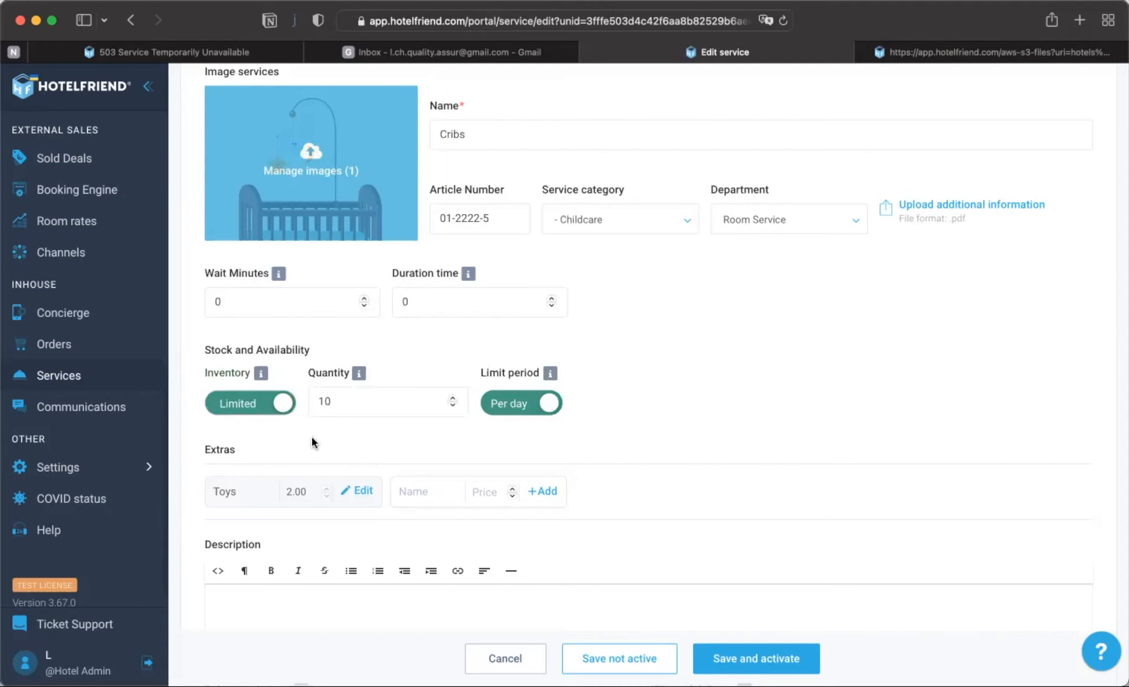
pyautogui.click(334, 406)
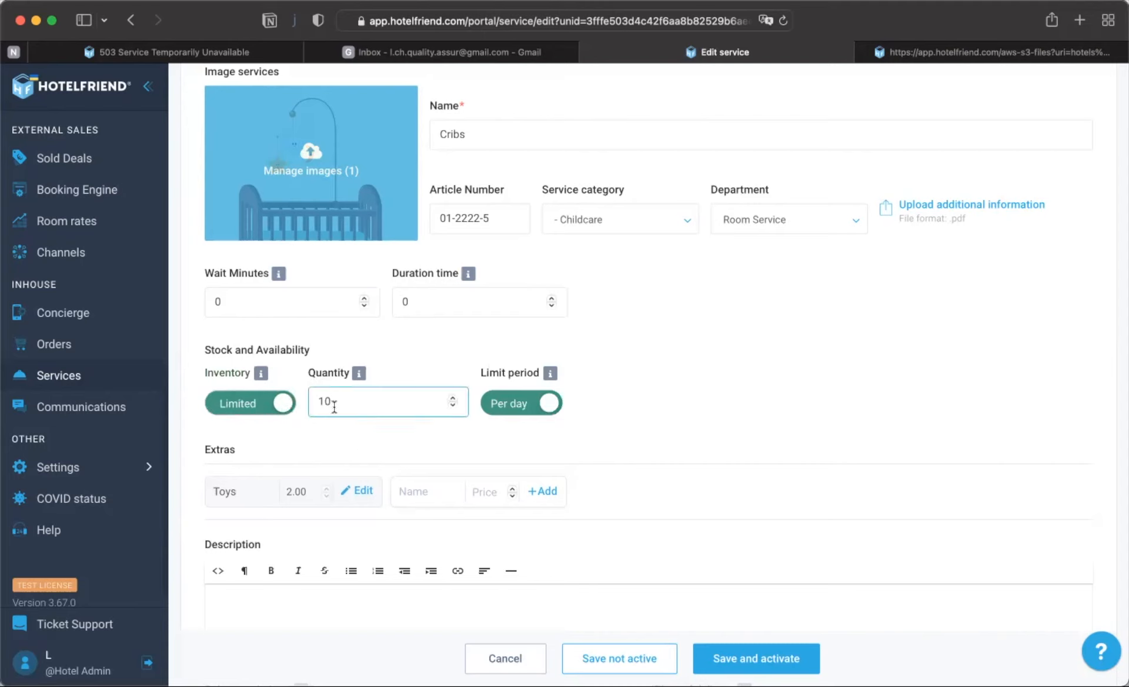
pyautogui.click(494, 407)
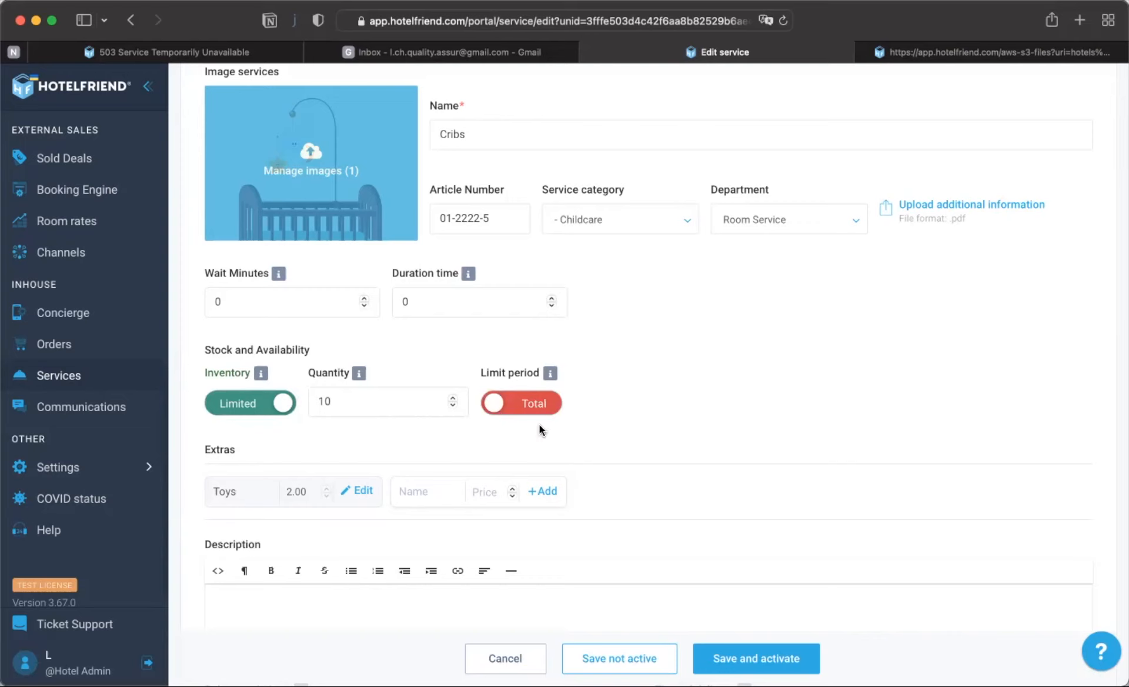
pyautogui.click(320, 417)
pyautogui.click(548, 405)
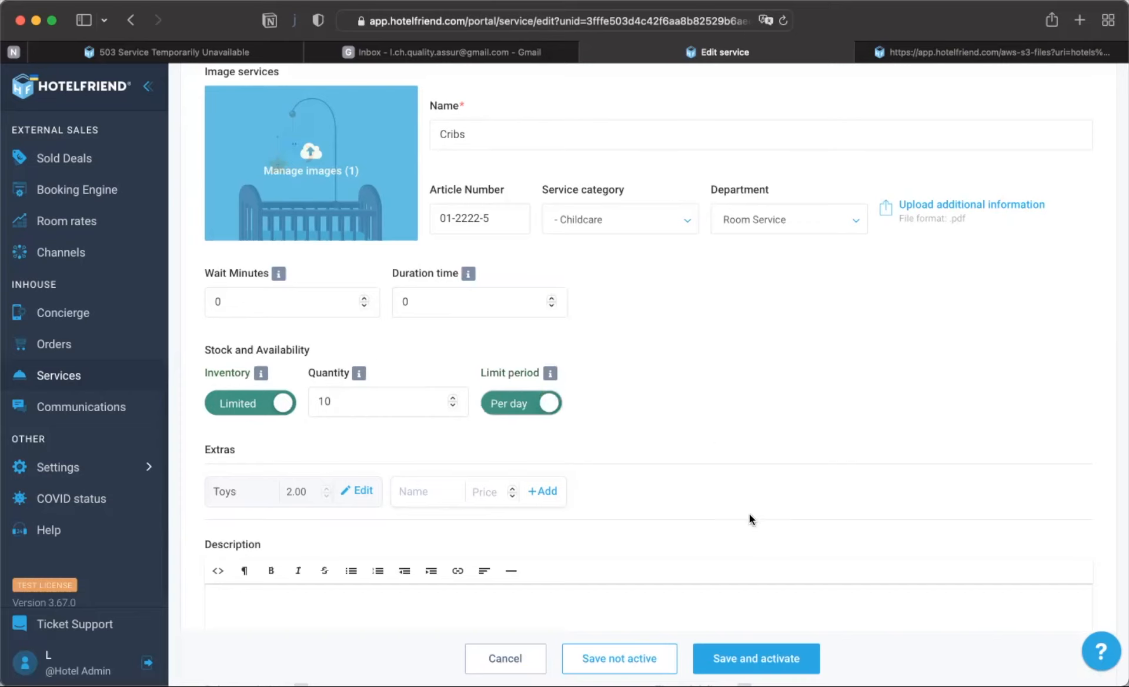
# Step: Save and activate the Cribs service, and start a new order for it from the services list
pyautogui.click(756, 658)
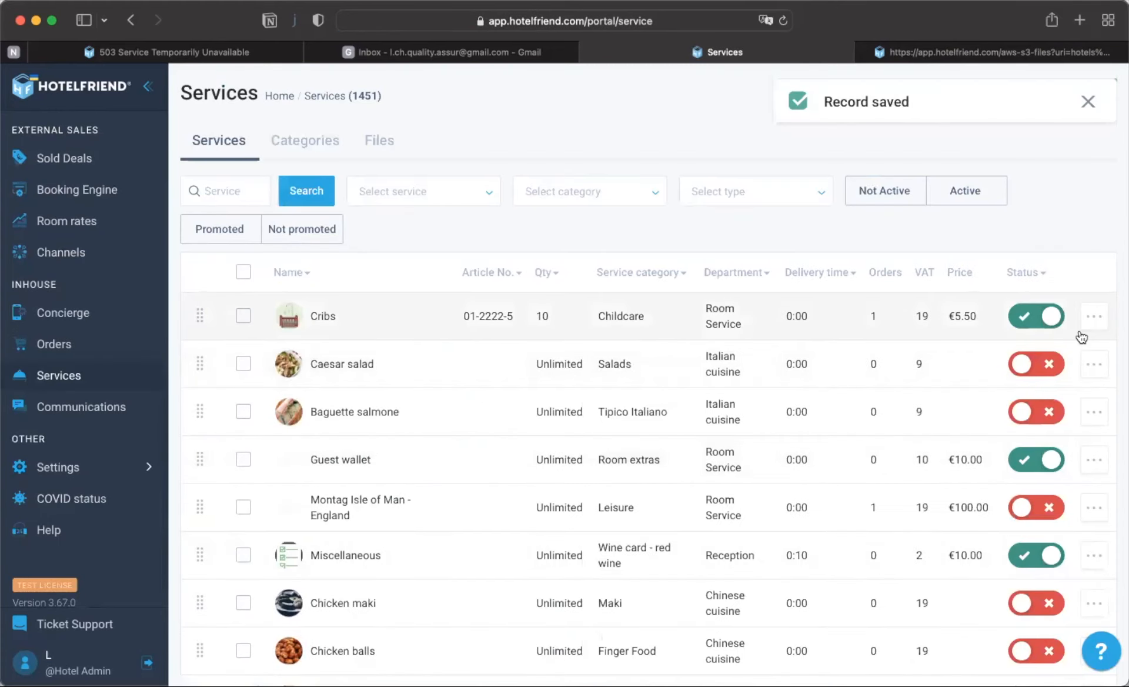
pyautogui.click(1093, 317)
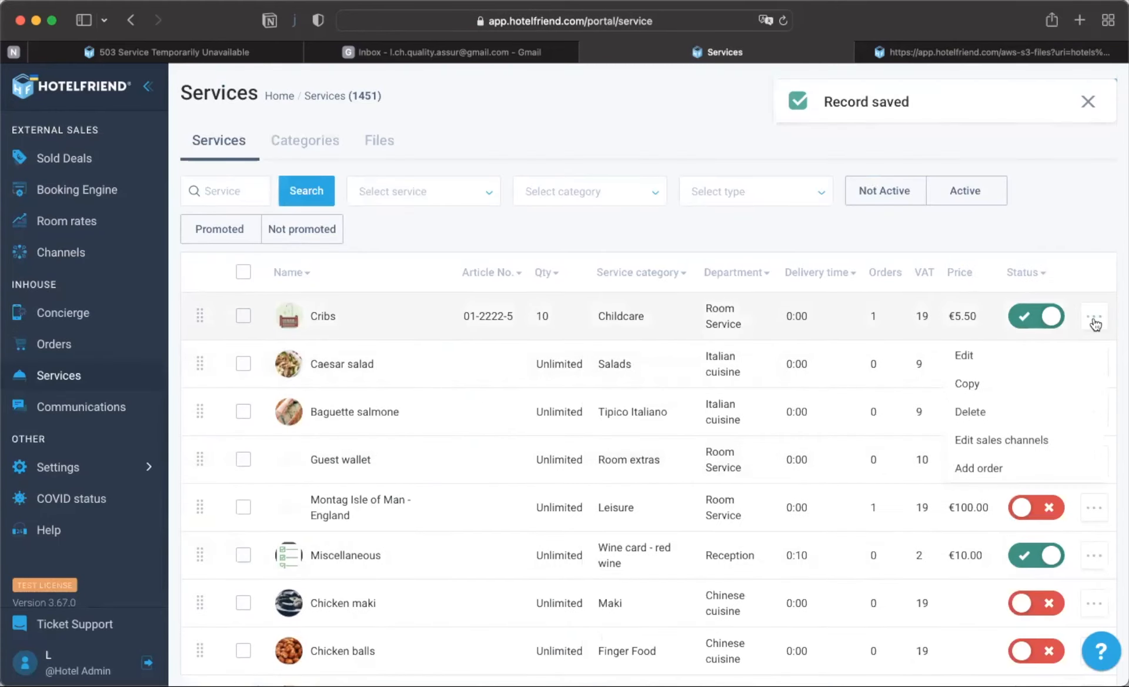
pyautogui.click(983, 465)
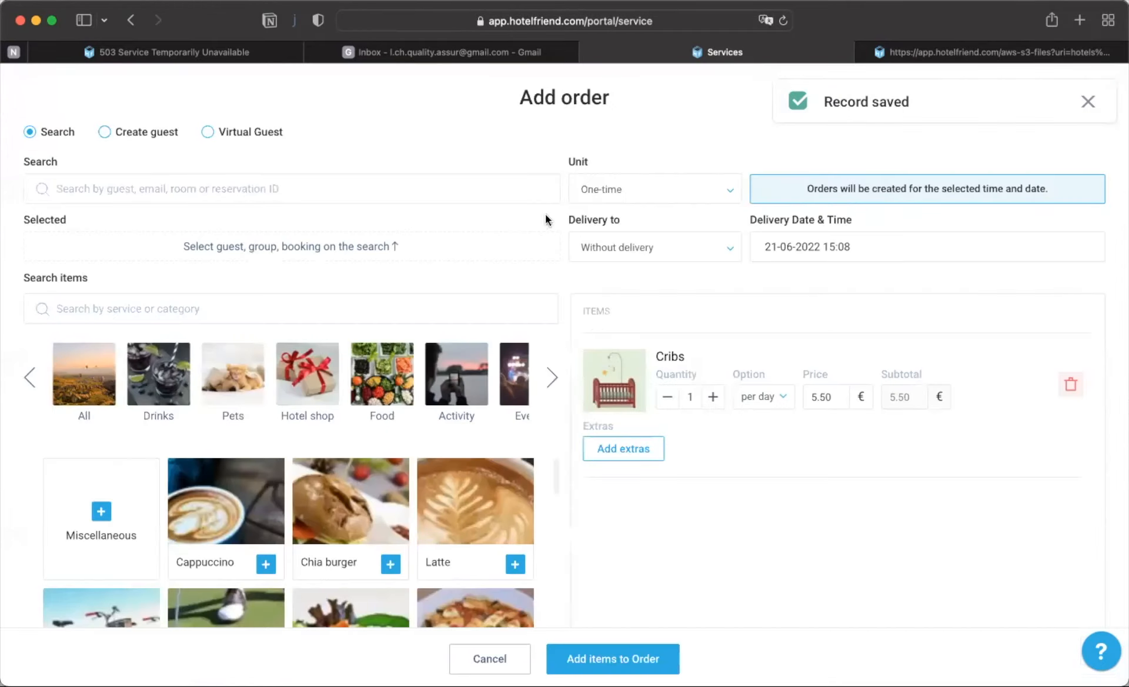
# Step: Try to order 11 Cribs at the per day option for a virtual guest
pyautogui.click(207, 132)
pyautogui.scroll(-5, 686, 341)
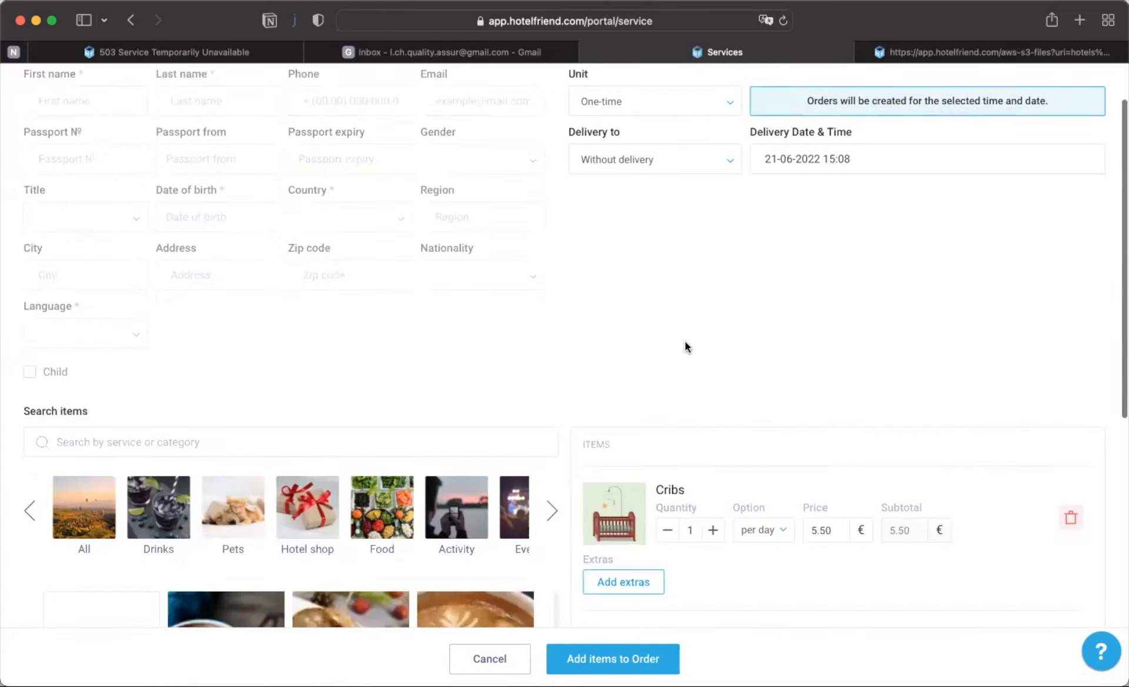
pyautogui.click(712, 373)
pyautogui.click(712, 373)
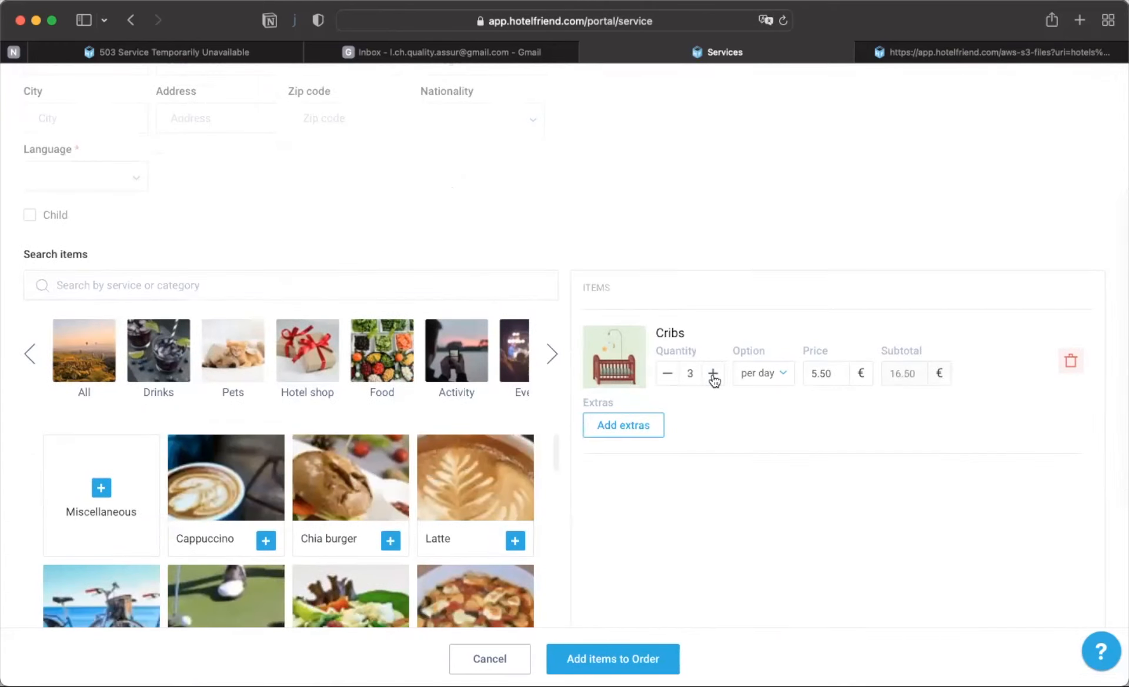
pyautogui.click(713, 373)
pyautogui.click(713, 373)
pyautogui.click(713, 374)
pyautogui.click(713, 374)
pyautogui.click(713, 373)
pyautogui.click(712, 374)
pyautogui.click(713, 373)
pyautogui.click(713, 373)
pyautogui.click(619, 660)
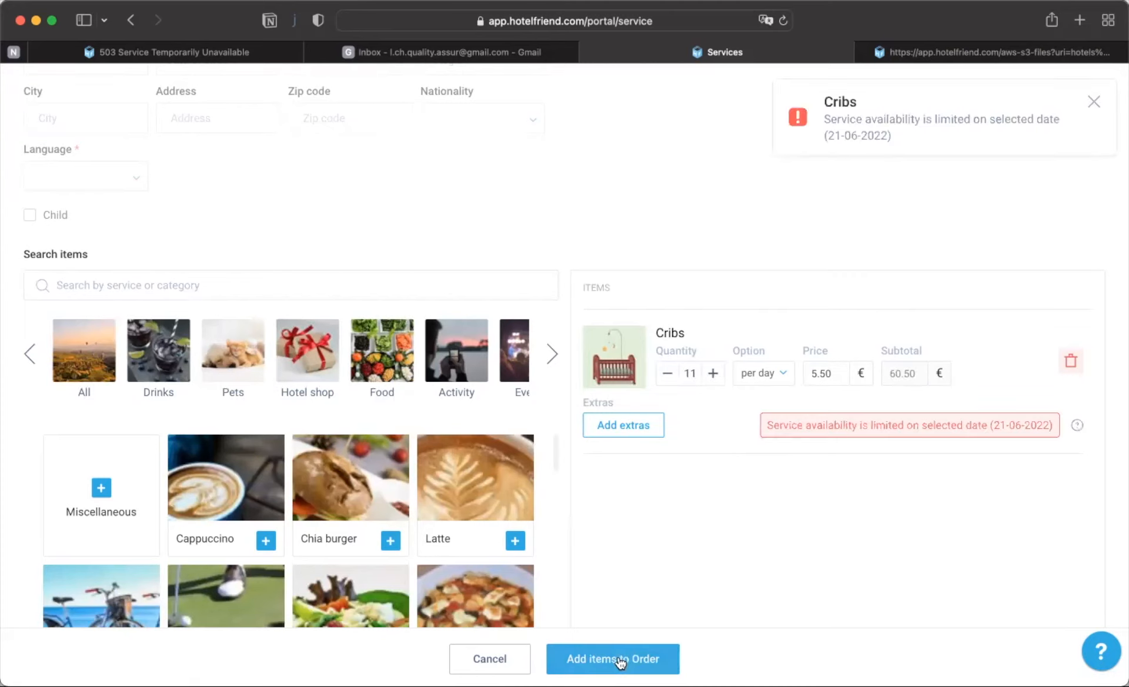
# Step: Open Service Management from the Cribs availability warning's help, set the stock quantity to 100, and save the service
pyautogui.scroll(-3, 761, 541)
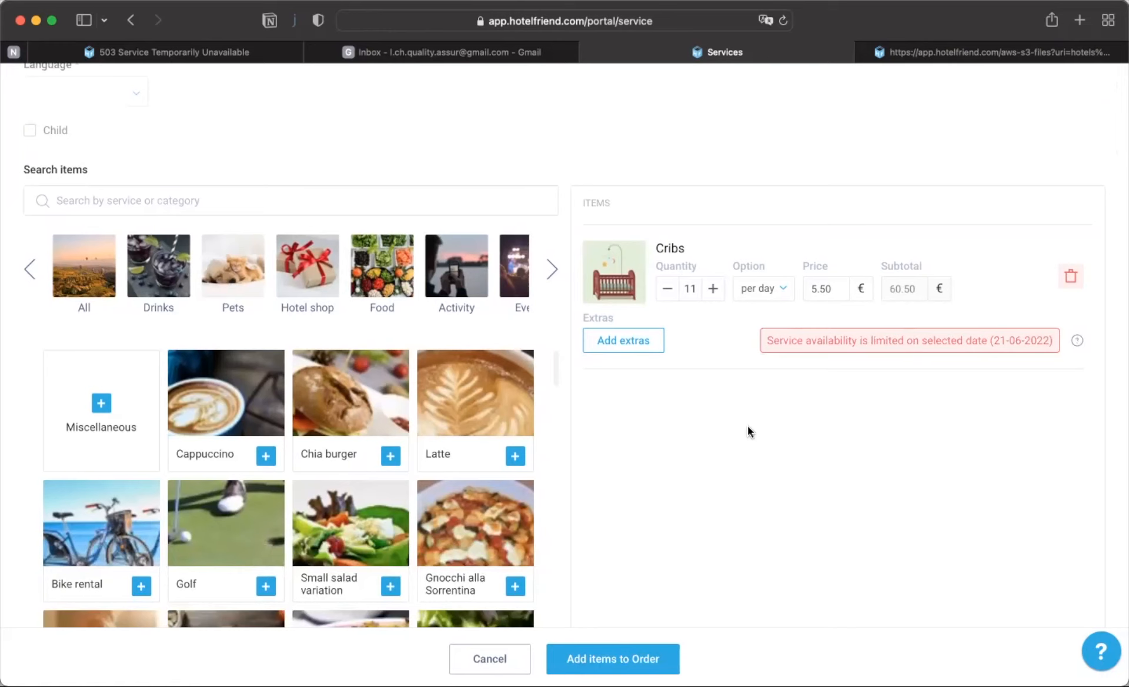
pyautogui.scroll(-1, 747, 425)
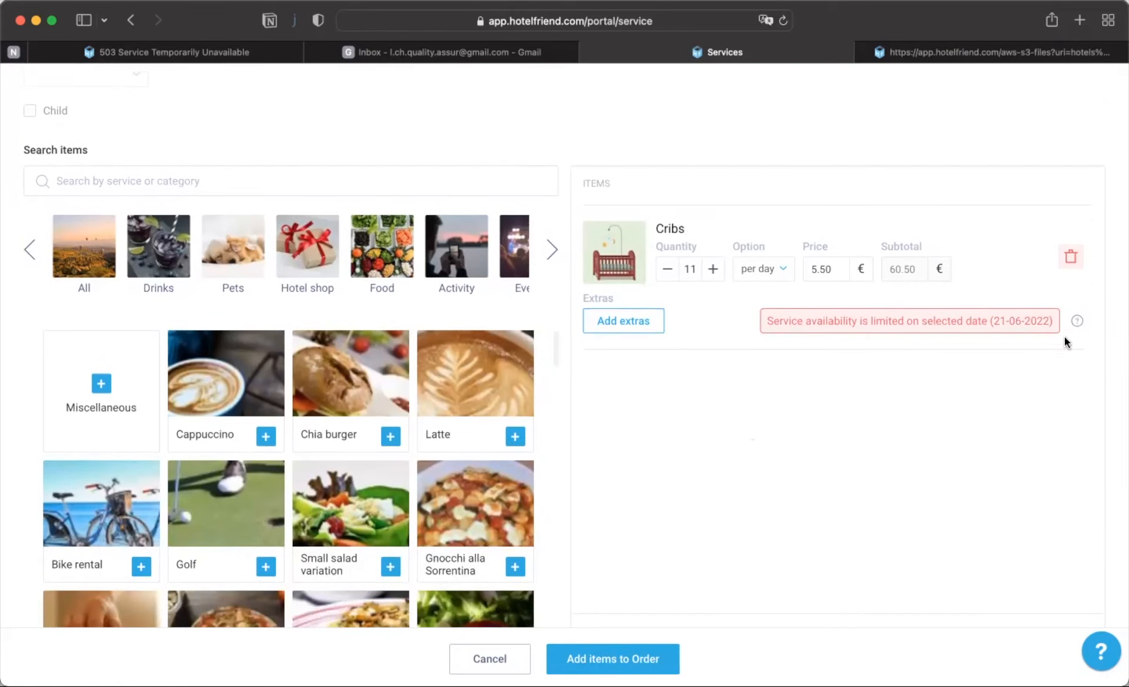
pyautogui.moveTo(1077, 322)
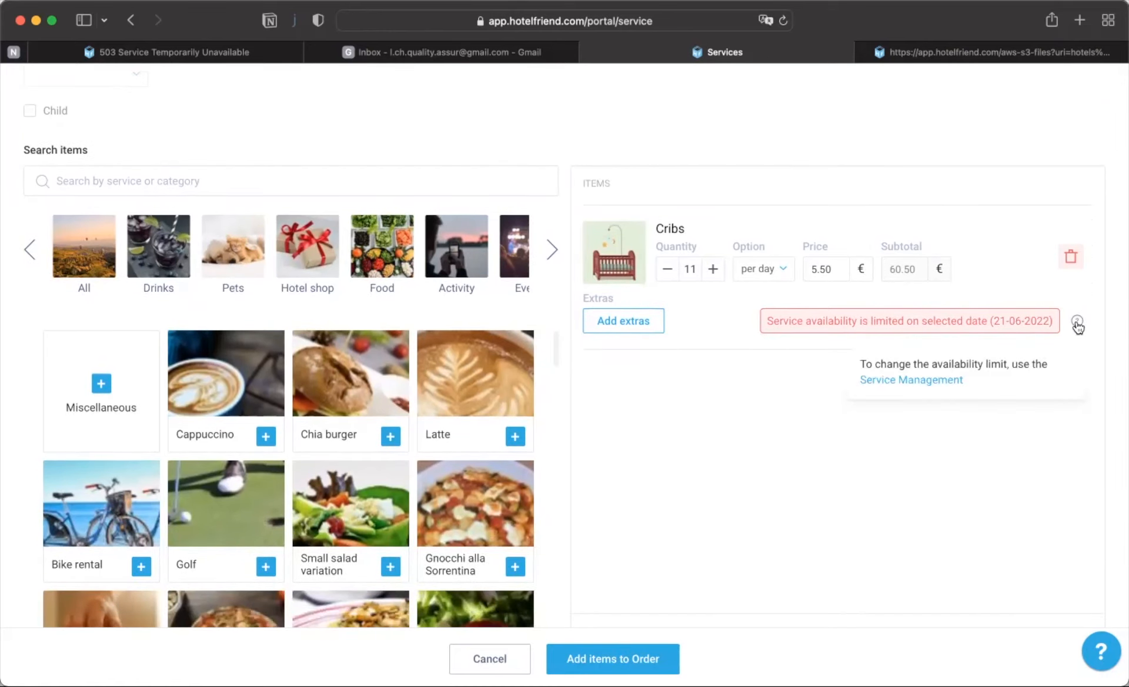
pyautogui.click(914, 380)
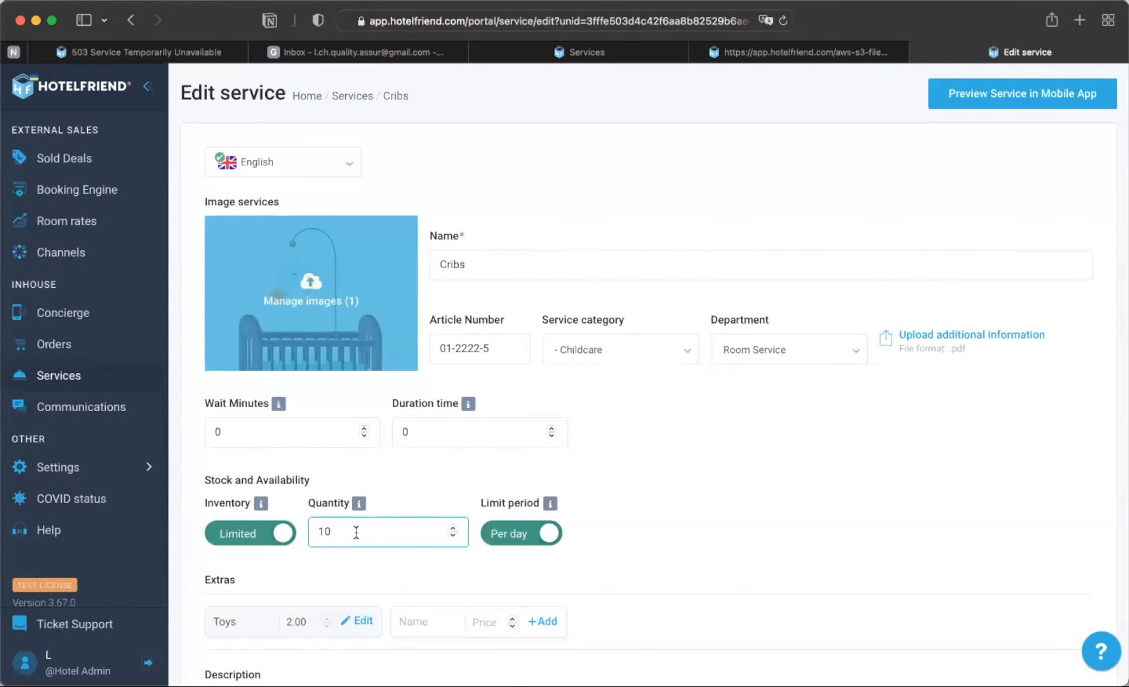
pyautogui.write('0')
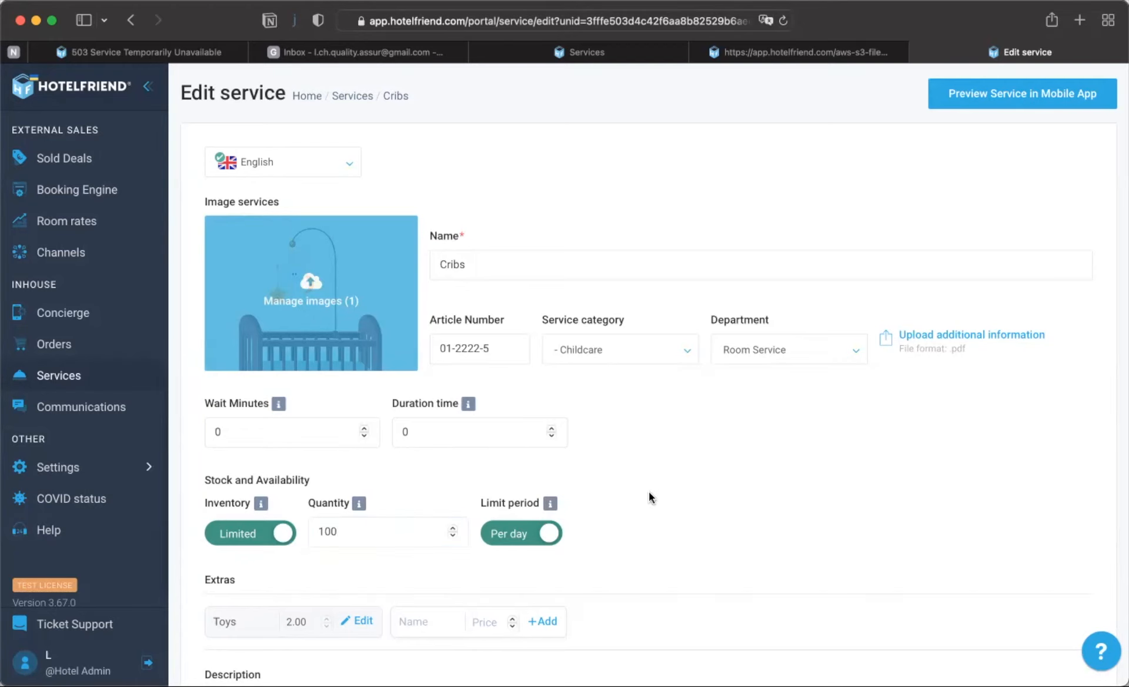
pyautogui.scroll(-10, 648, 491)
pyautogui.click(730, 654)
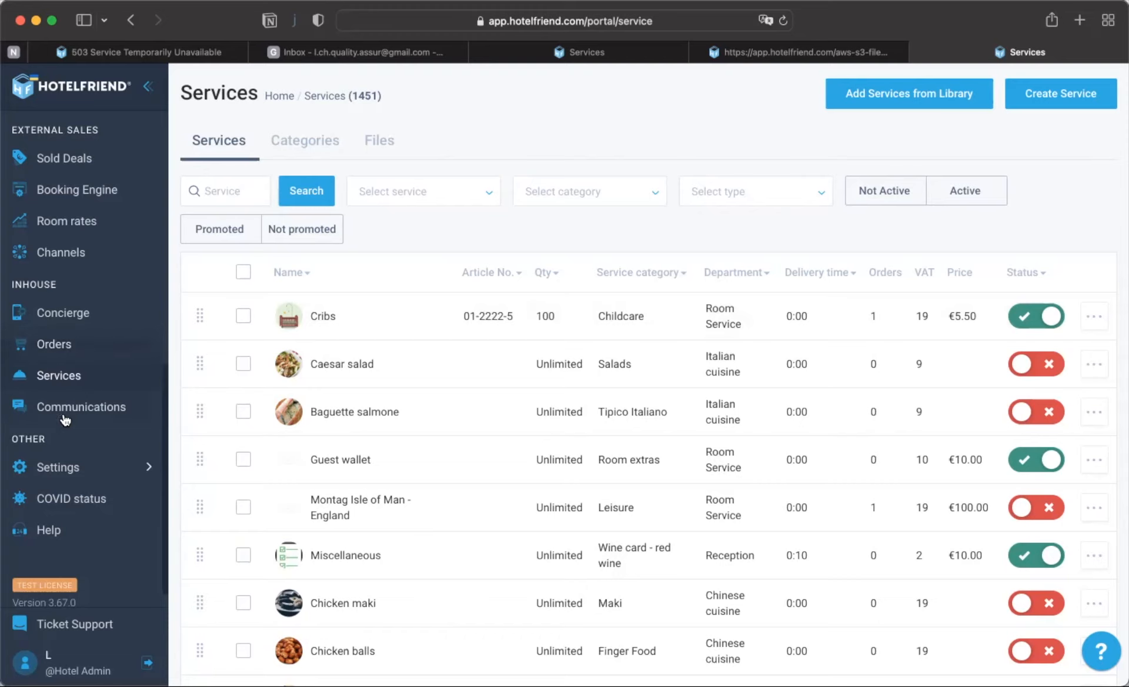
# Step: Start a new prepayment and cancellation policy in the room rates and try prepayment of 100 percent of the reservation
pyautogui.click(79, 225)
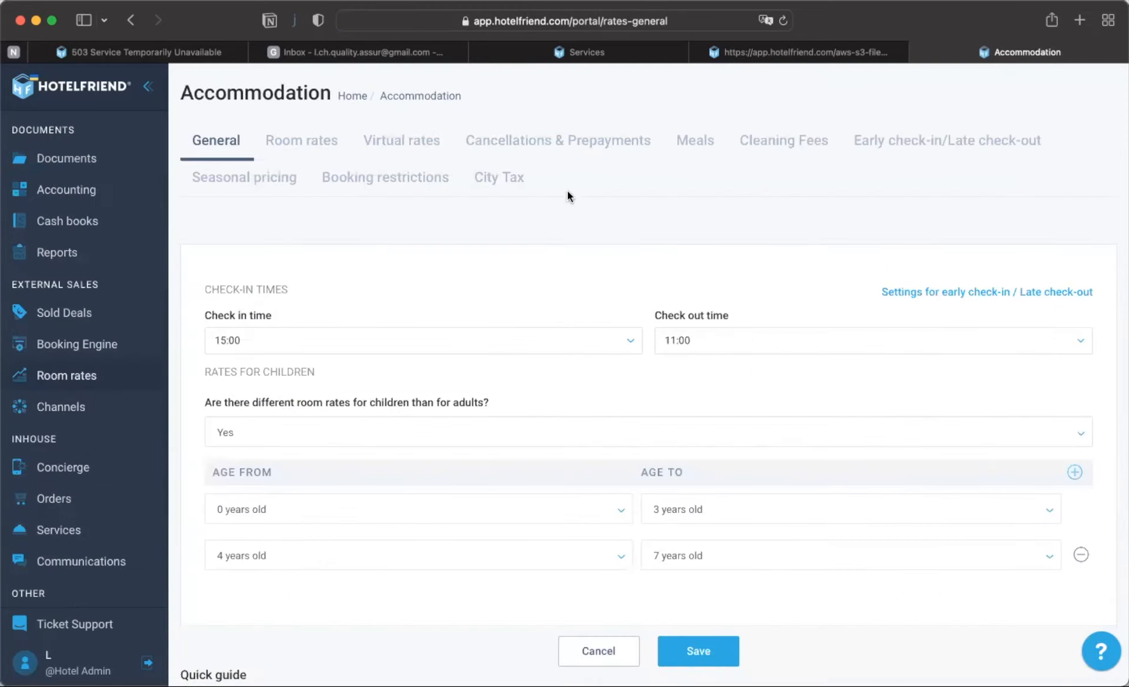
pyautogui.click(549, 147)
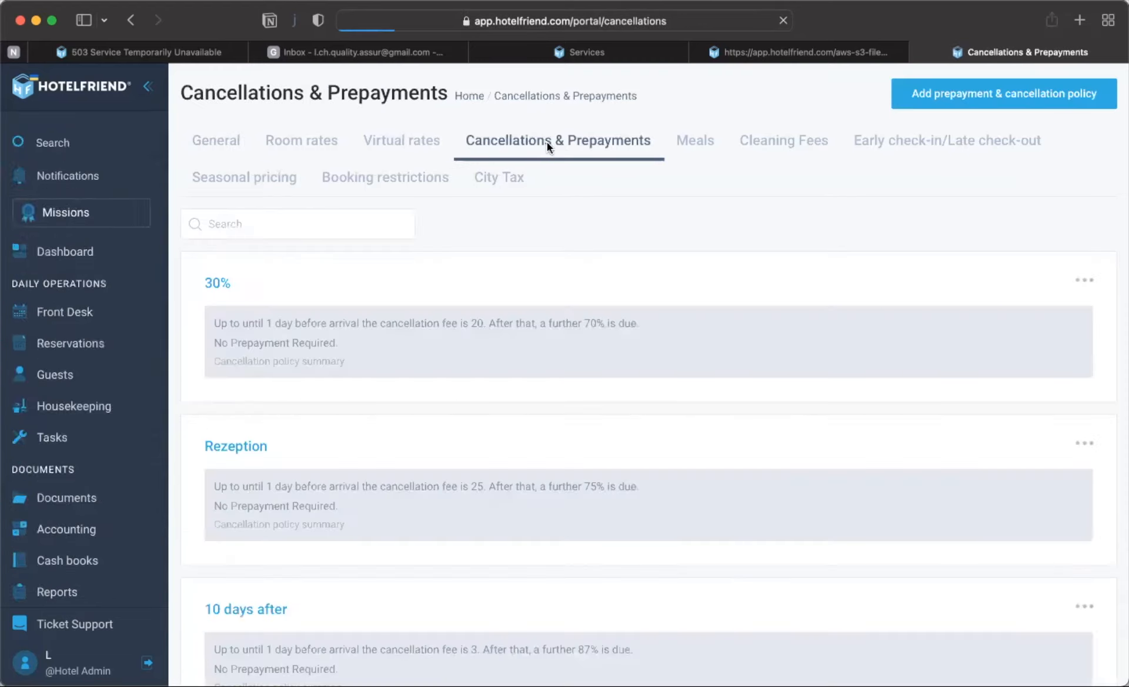
pyautogui.click(972, 100)
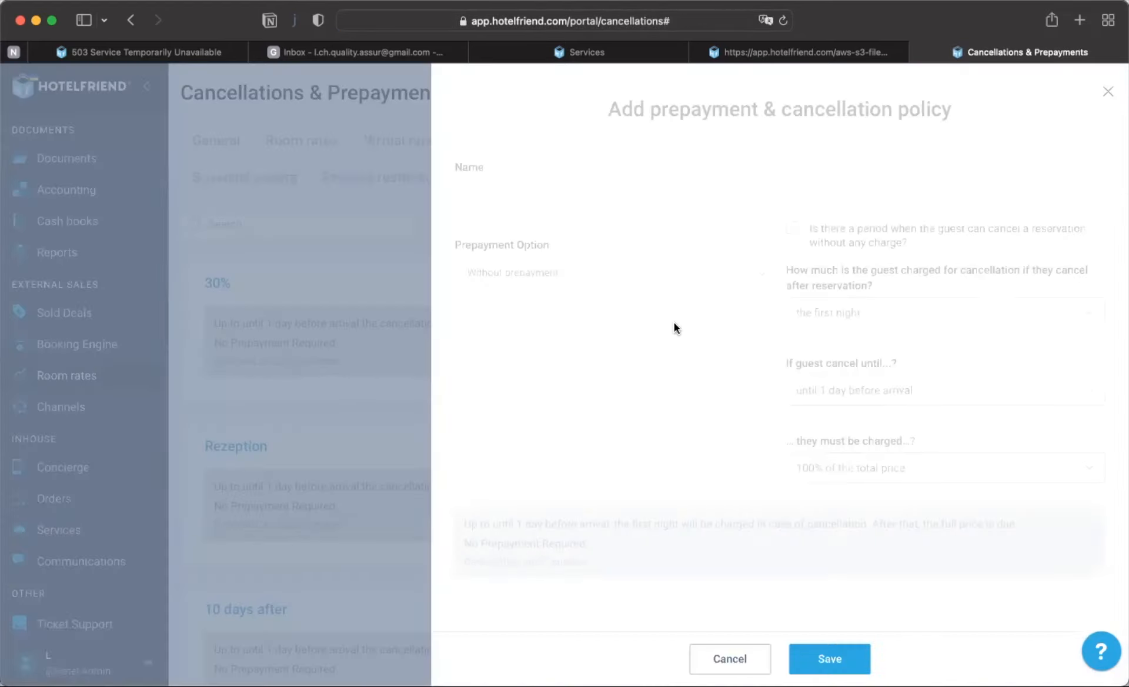
pyautogui.click(562, 272)
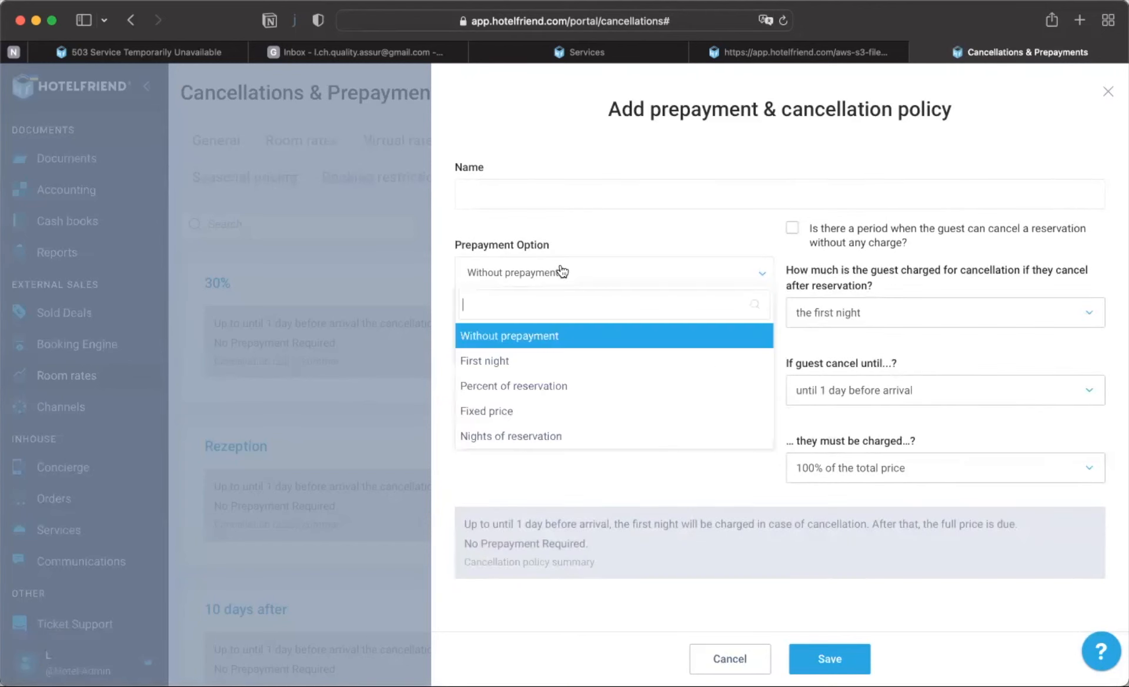
pyautogui.click(609, 390)
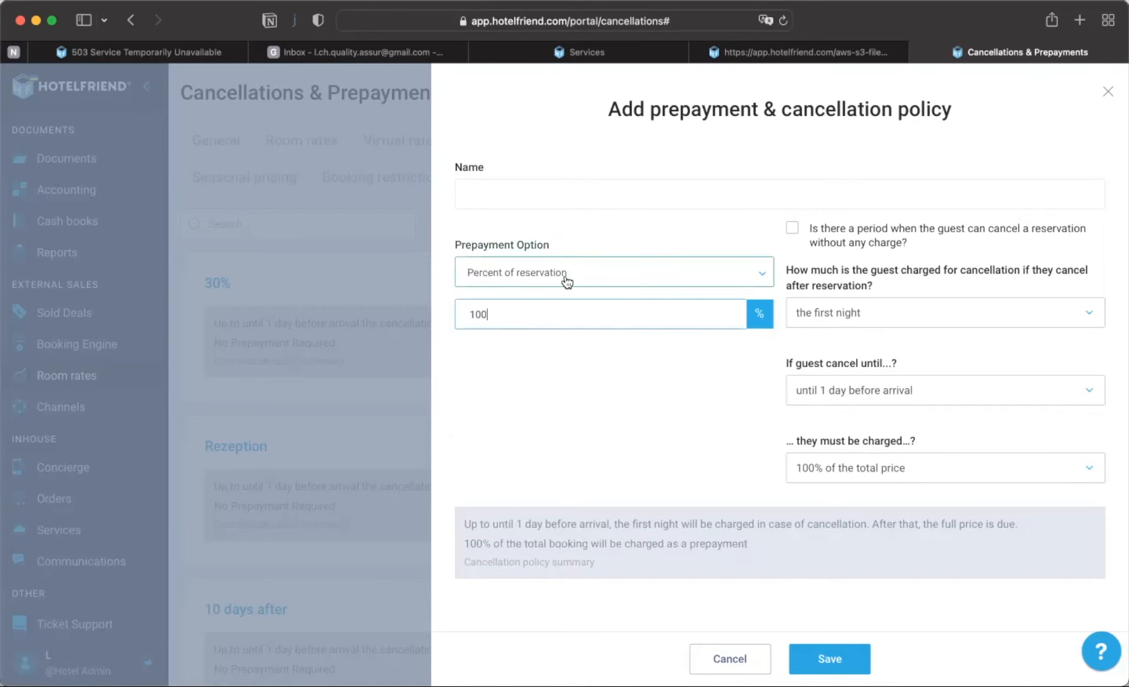
pyautogui.click(489, 313)
# Step: Try the Fixed price option and a prepayment of 2 Nights of reservation, and close the policy form without saving
pyautogui.click(524, 281)
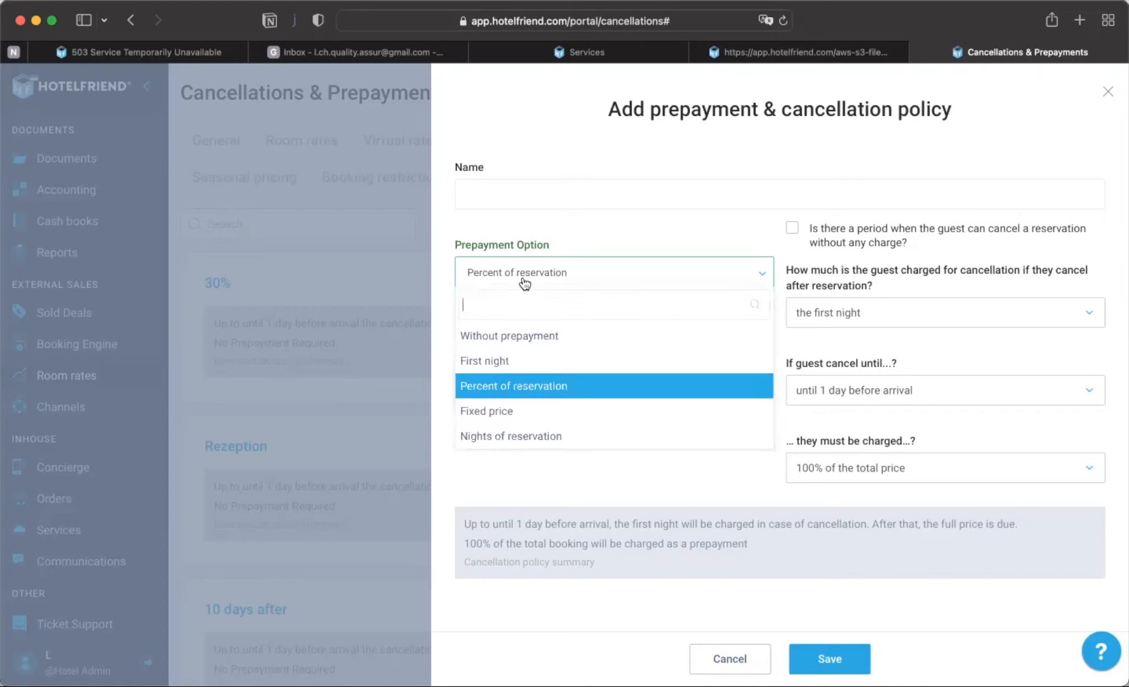
pyautogui.click(523, 412)
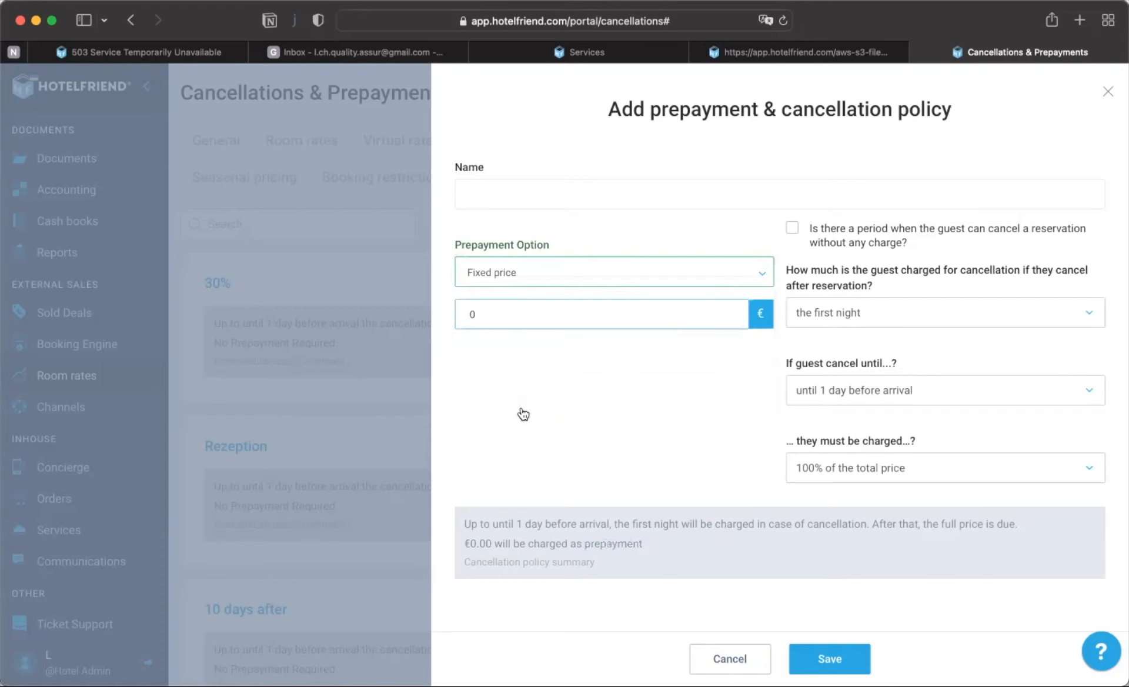
pyautogui.click(502, 285)
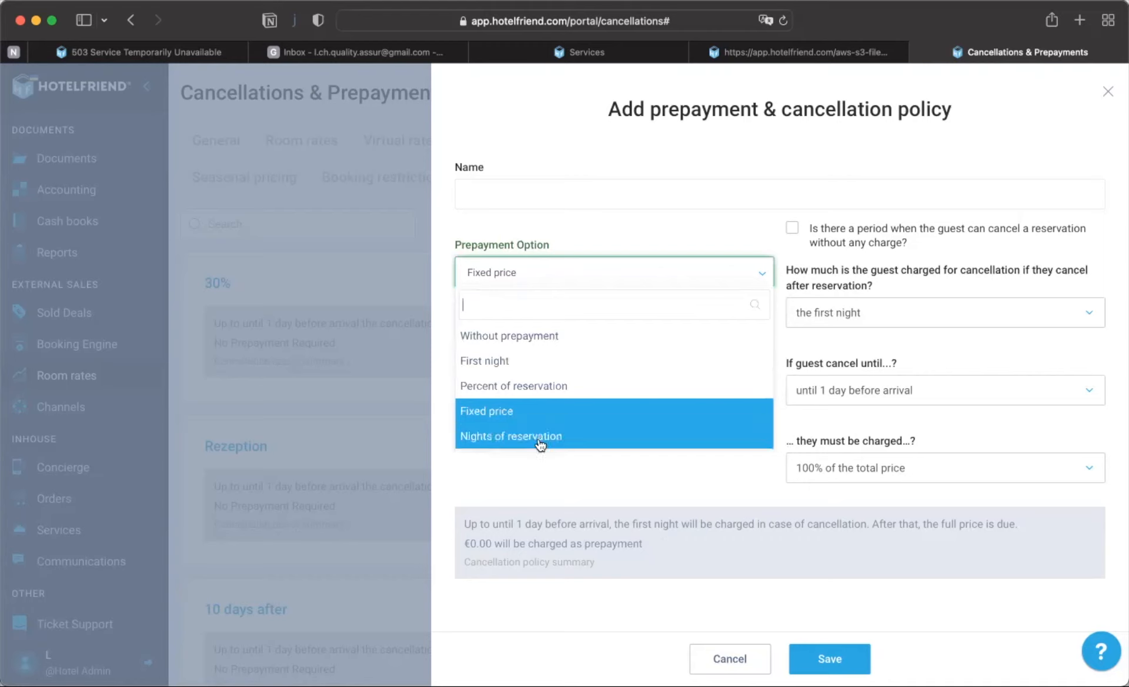
pyautogui.click(539, 440)
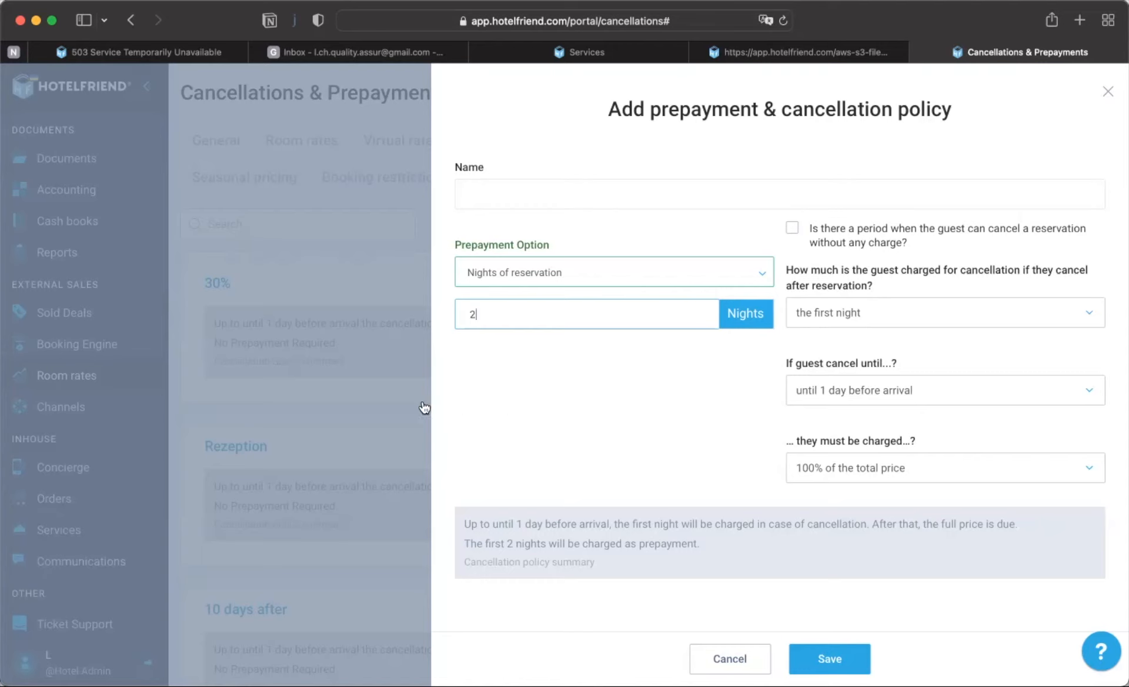
pyautogui.click(368, 422)
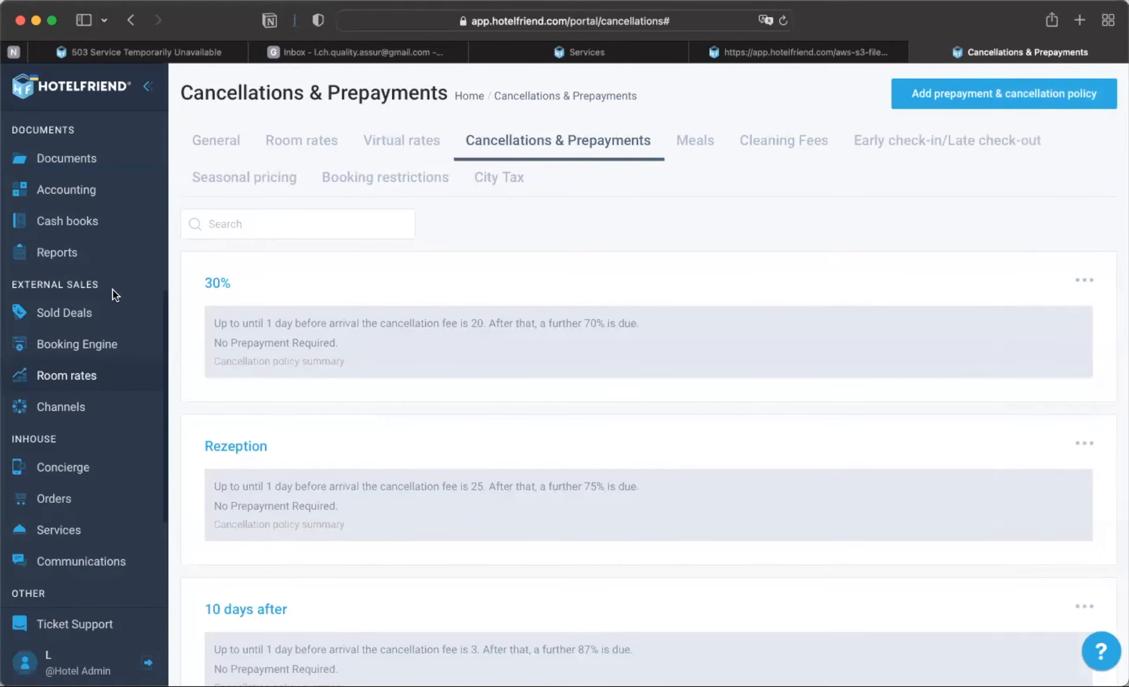
# Step: Open the charges of the confirmed 30-night booking for room 117 from the reservations list
pyautogui.scroll(6, 112, 289)
pyautogui.click(77, 386)
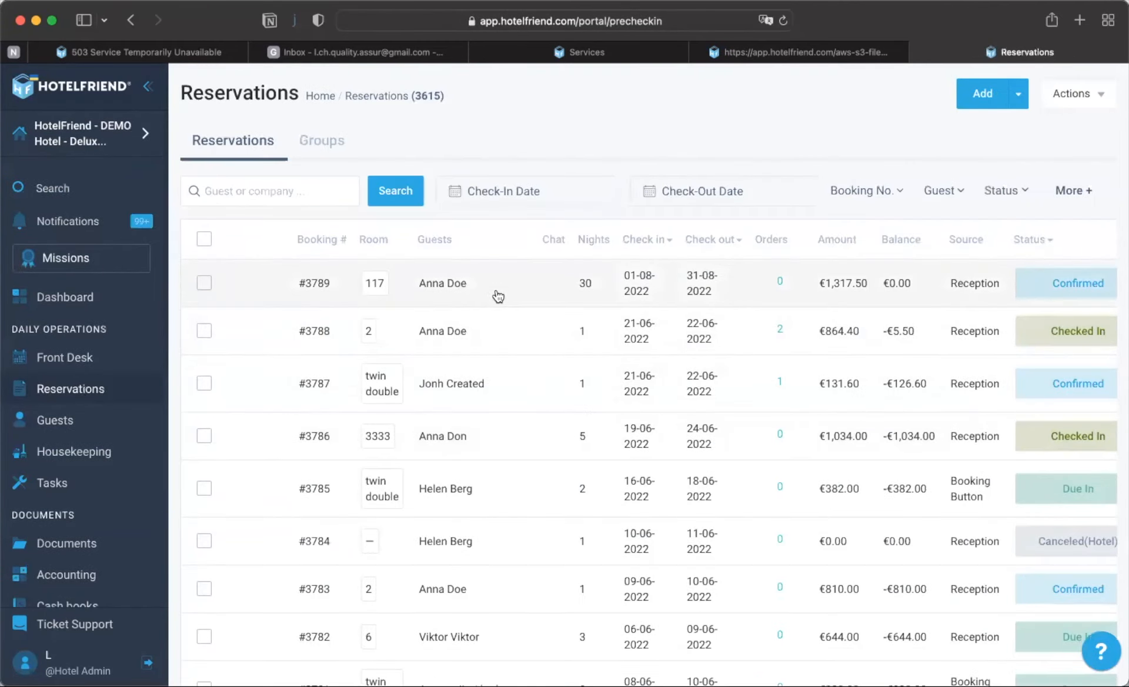
pyautogui.click(495, 292)
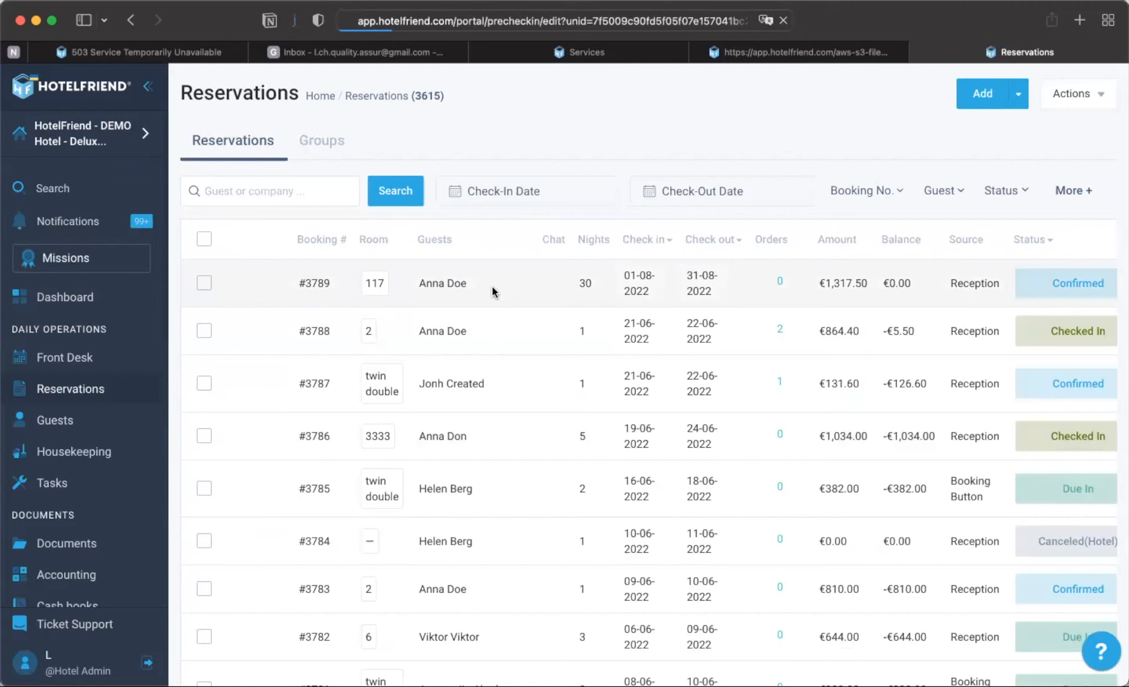
pyautogui.click(535, 150)
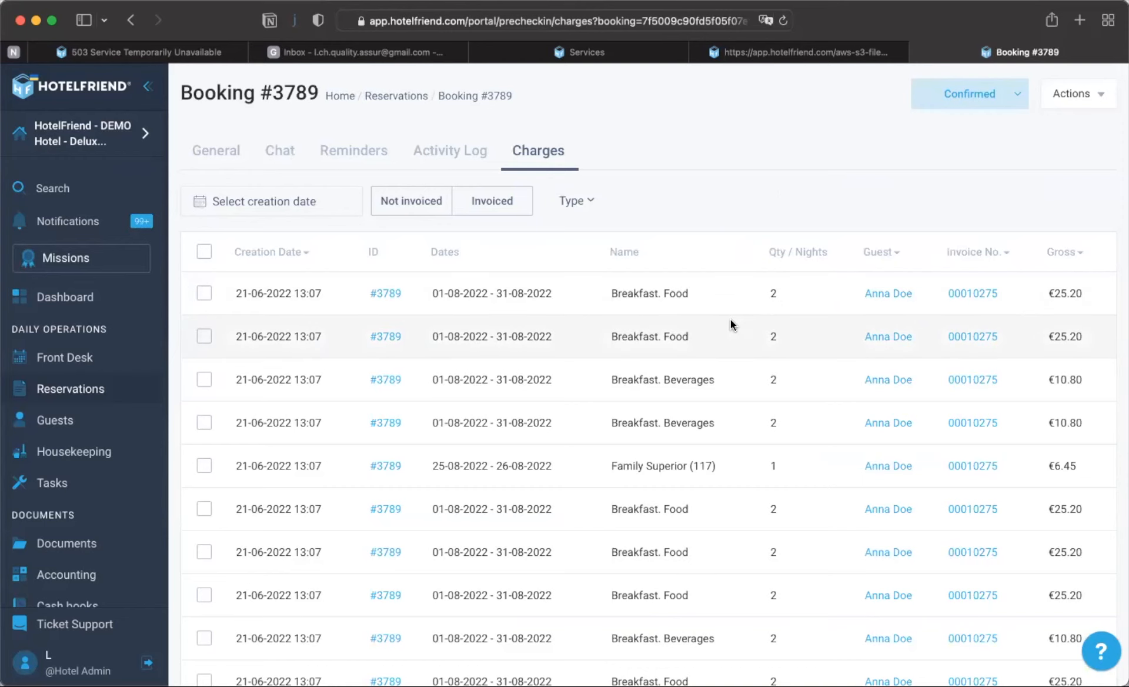
# Step: Look through the booking's charges, filtering them by Invoiced and by Not invoiced
pyautogui.scroll(-2, 731, 320)
pyautogui.scroll(2, 730, 319)
pyautogui.click(493, 205)
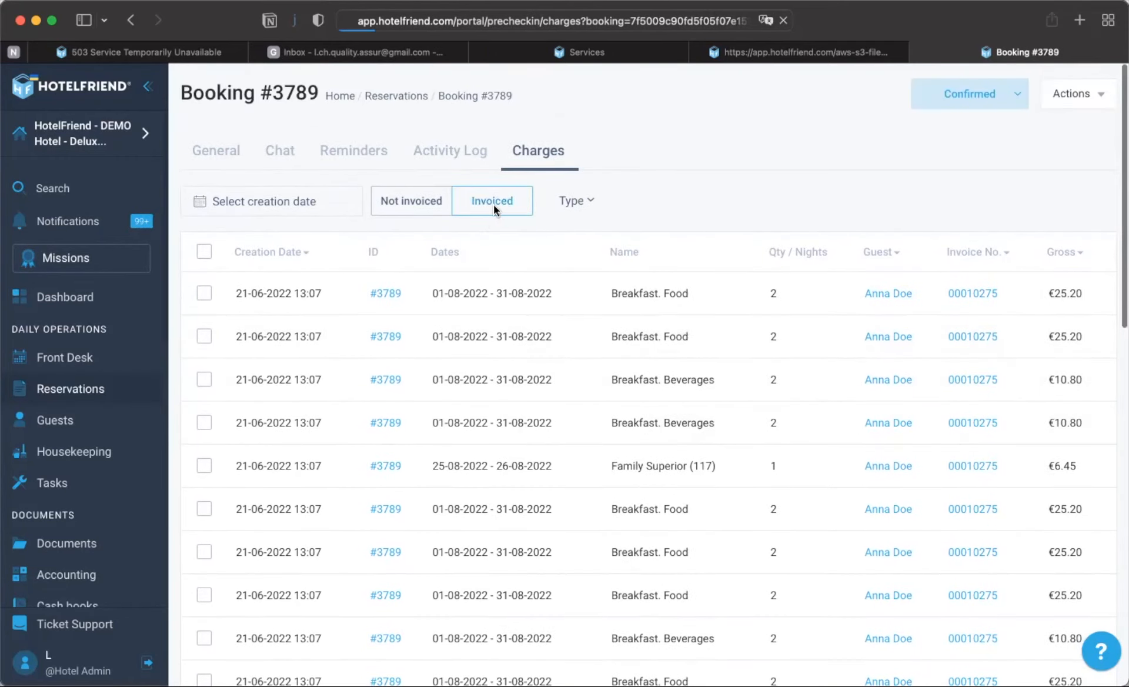
pyautogui.click(414, 202)
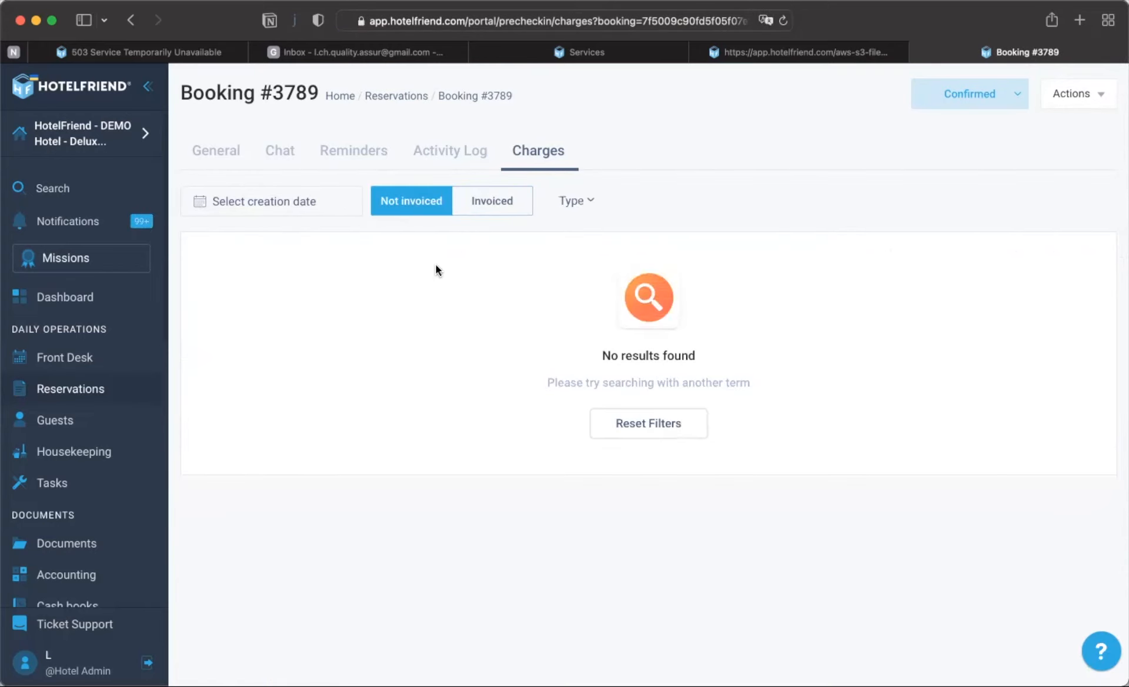
# Step: Start a new order from the booking with one Chia burger and one Cappuccino, and try to submit it
pyautogui.click(218, 150)
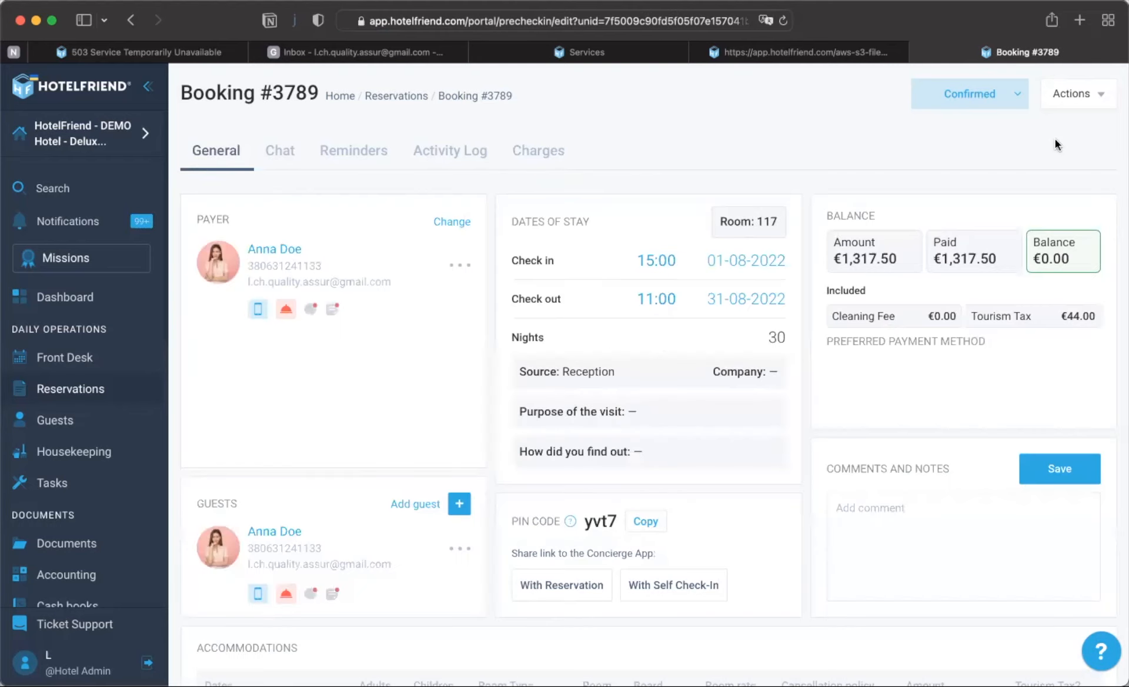
pyautogui.click(1064, 96)
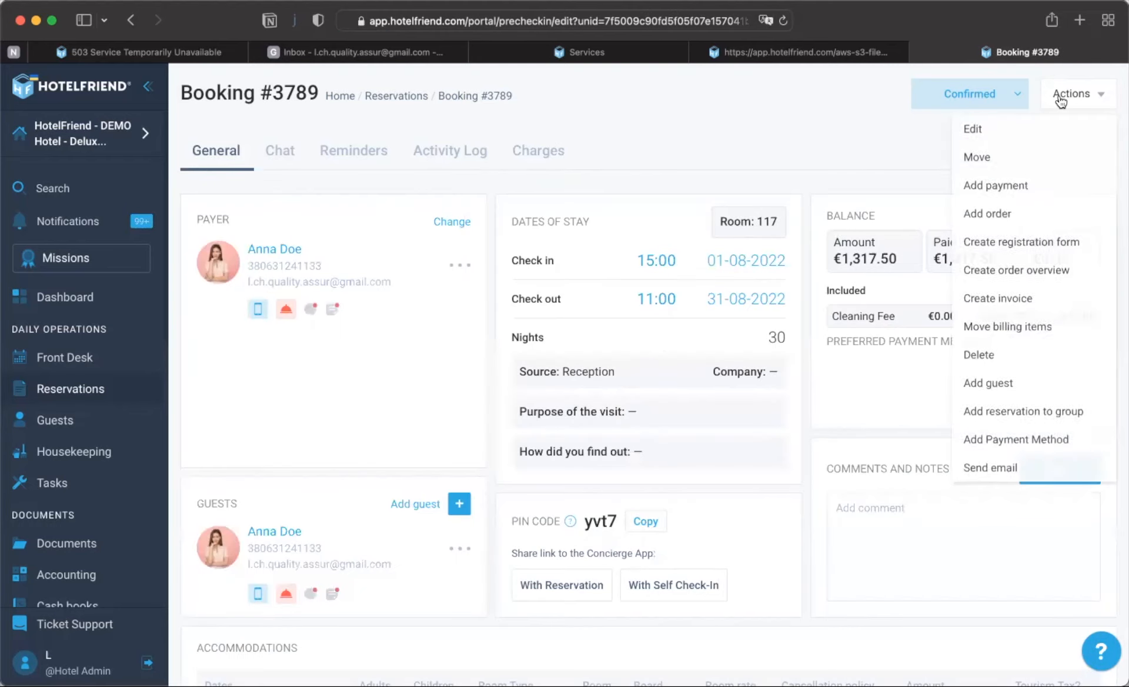
pyautogui.click(1001, 217)
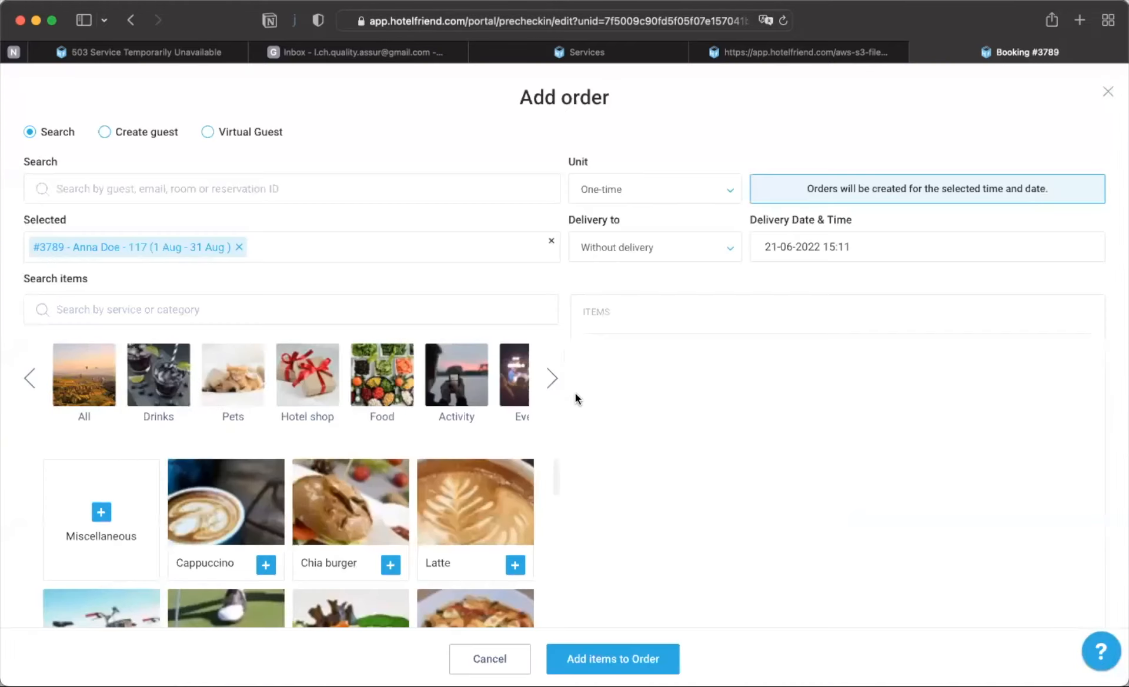
pyautogui.click(391, 565)
pyautogui.click(266, 564)
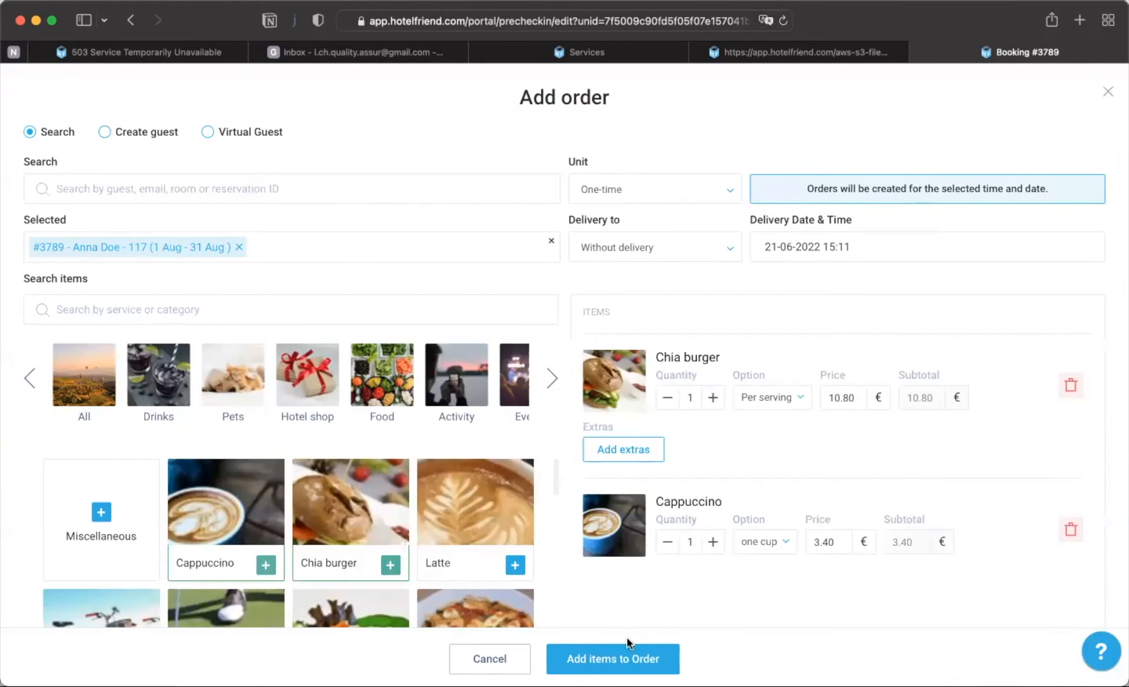
pyautogui.click(622, 659)
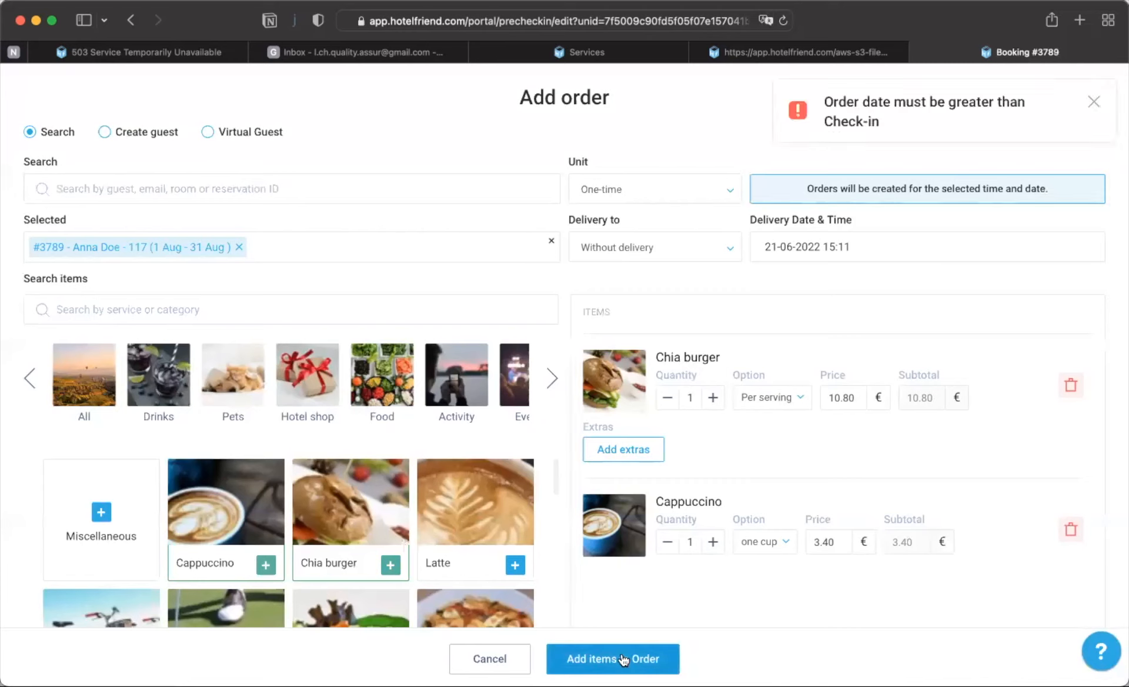
# Step: Set the order's delivery date to 2 August 2022 at 15:00 and add the items to the order
pyautogui.click(799, 247)
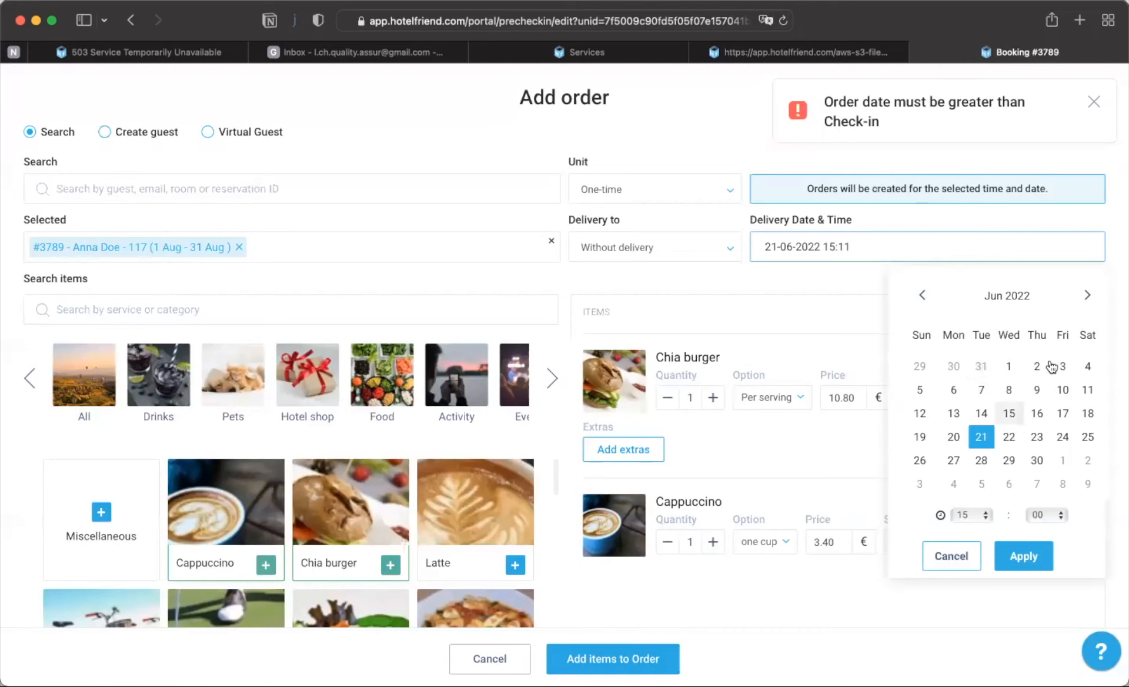
pyautogui.click(1087, 296)
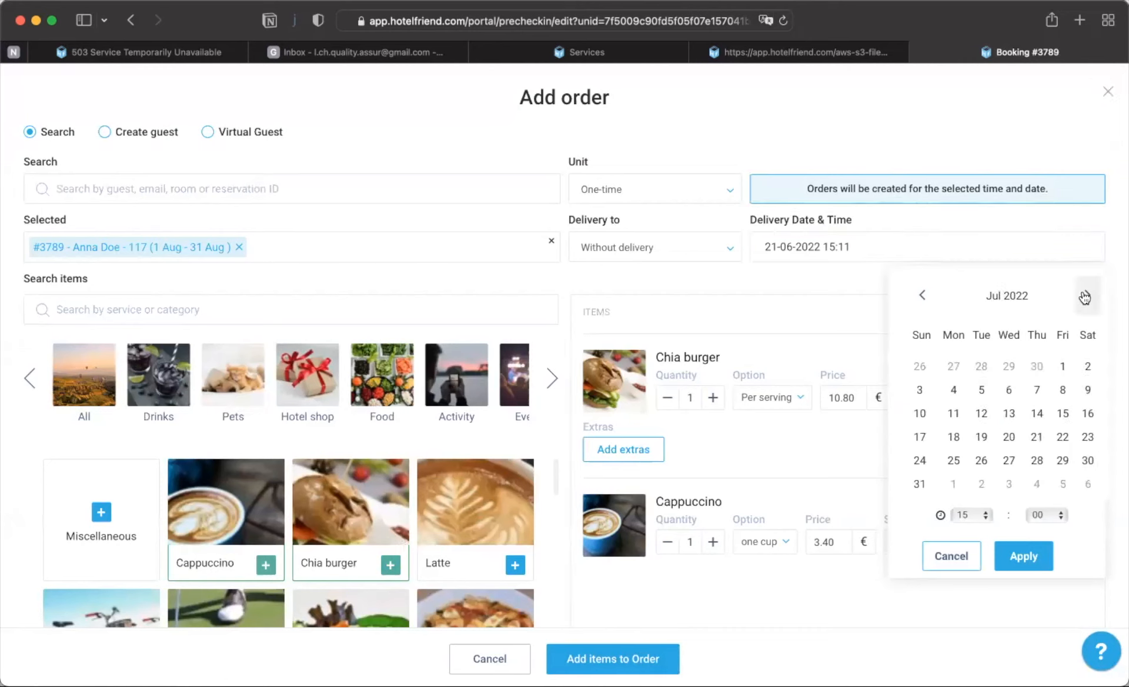
pyautogui.click(1087, 297)
pyautogui.click(982, 368)
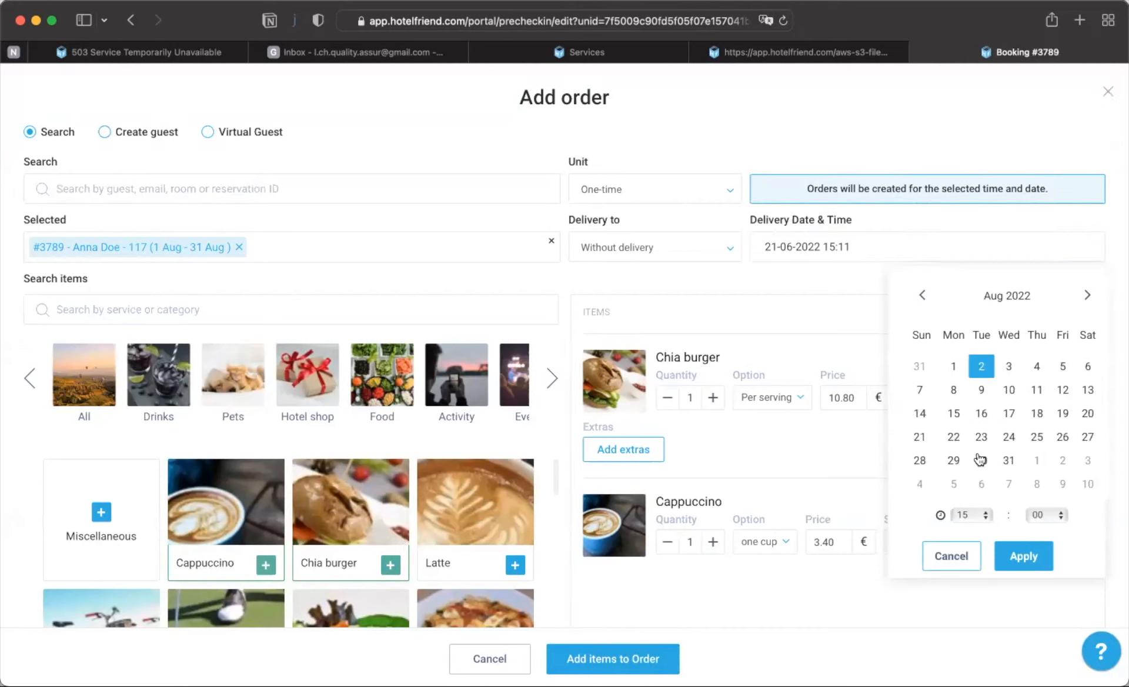
pyautogui.click(1024, 556)
pyautogui.click(575, 648)
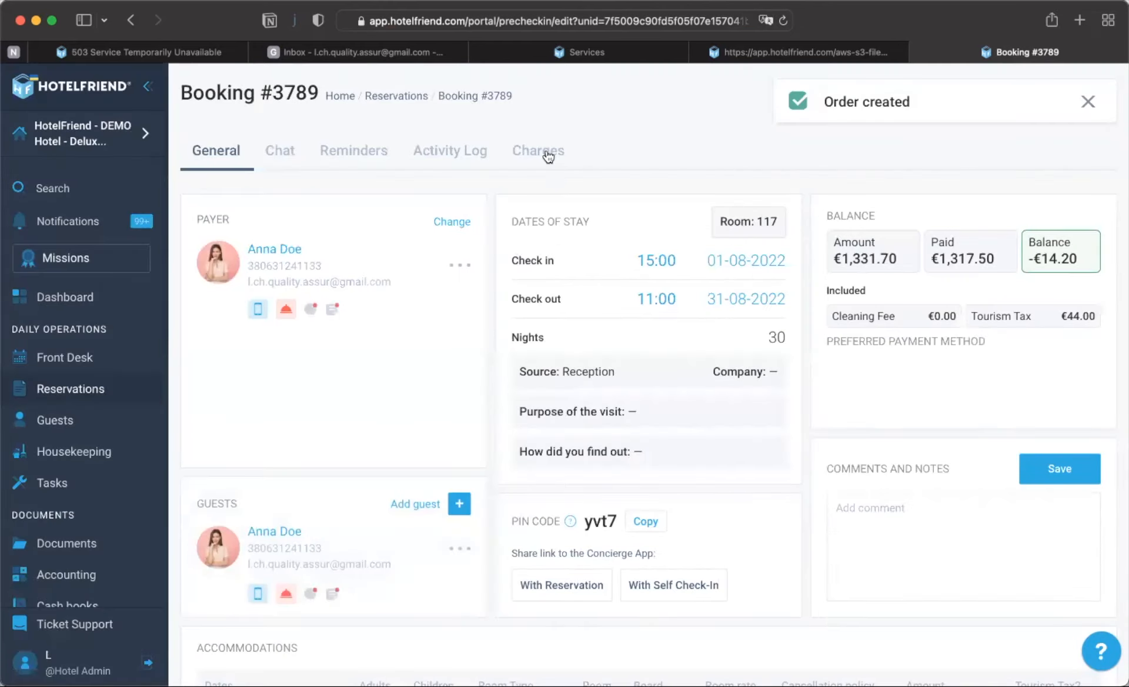
# Step: Return to the booking's charges and filter them to show only the Not invoiced ones
pyautogui.click(547, 151)
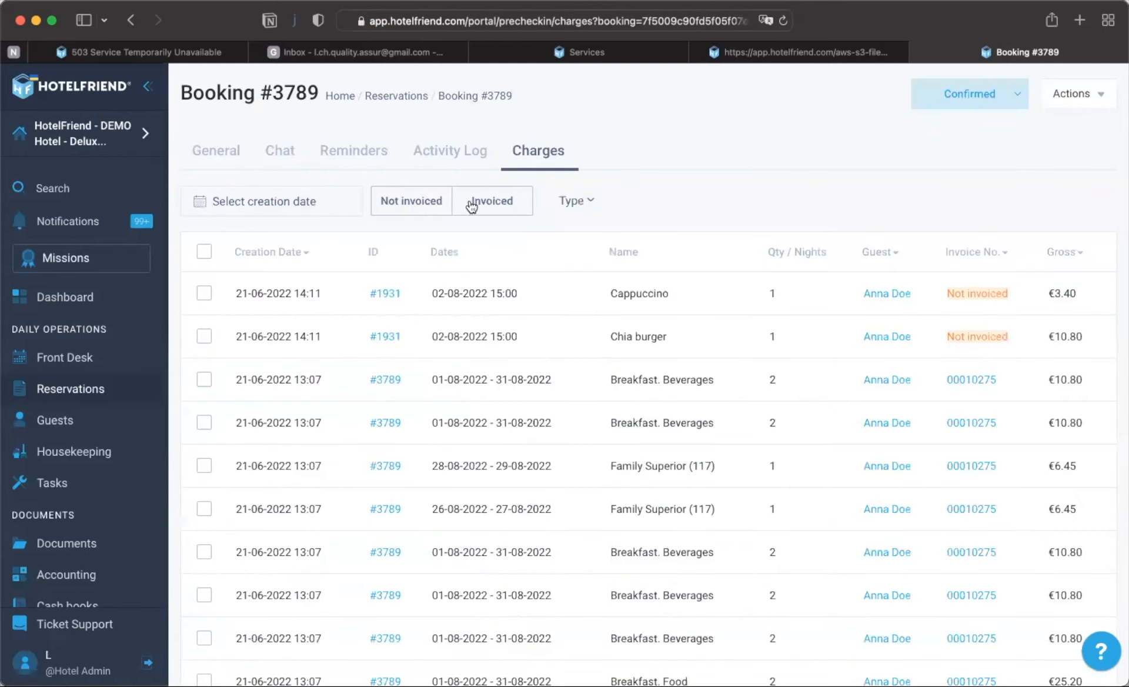
pyautogui.click(406, 203)
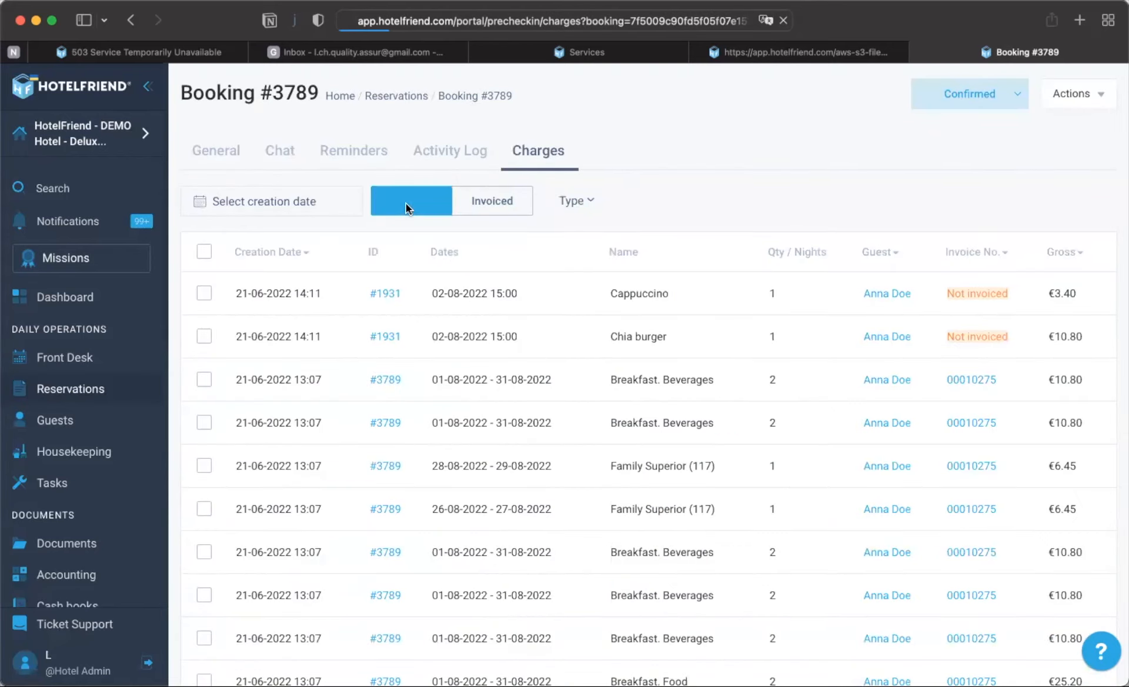
# Step: Create an invoice for both not invoiced charges, the Chia burger and the Cappuccino, with cash as the payment method
pyautogui.click(214, 255)
pyautogui.click(220, 256)
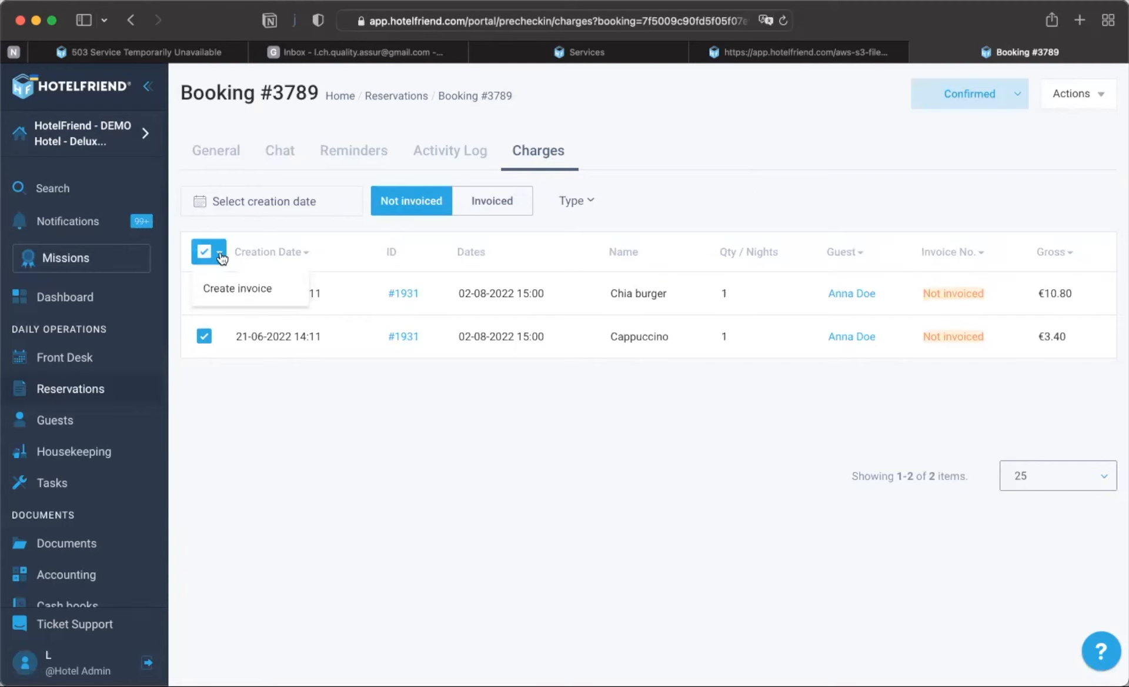
pyautogui.click(231, 285)
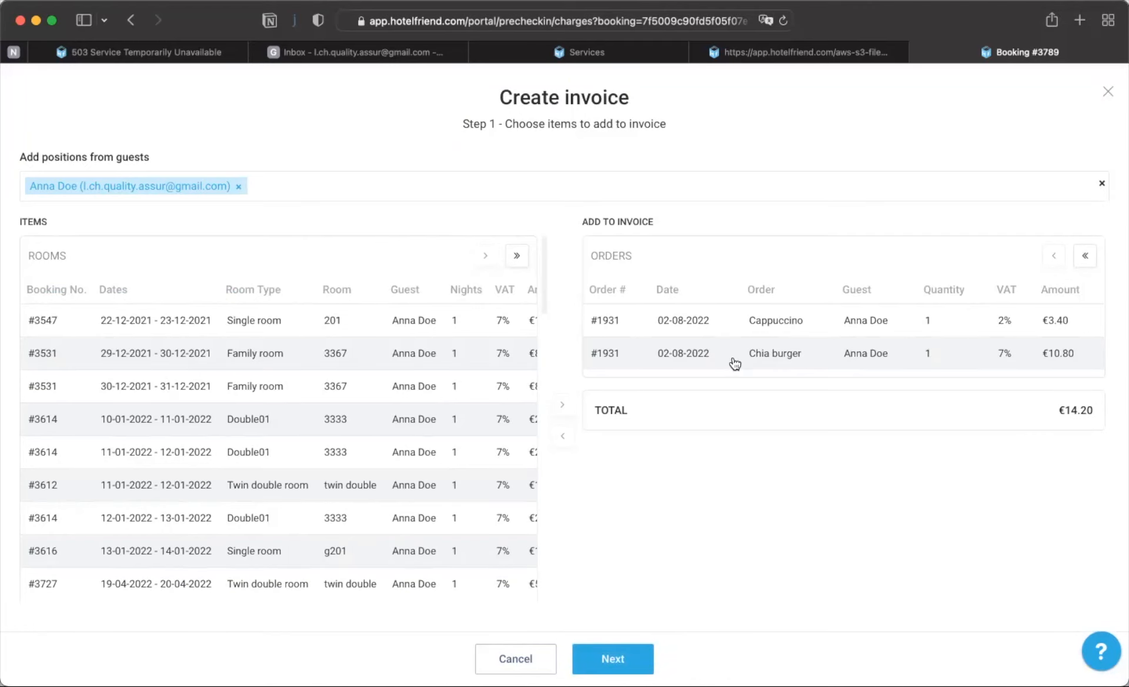
pyautogui.click(612, 645)
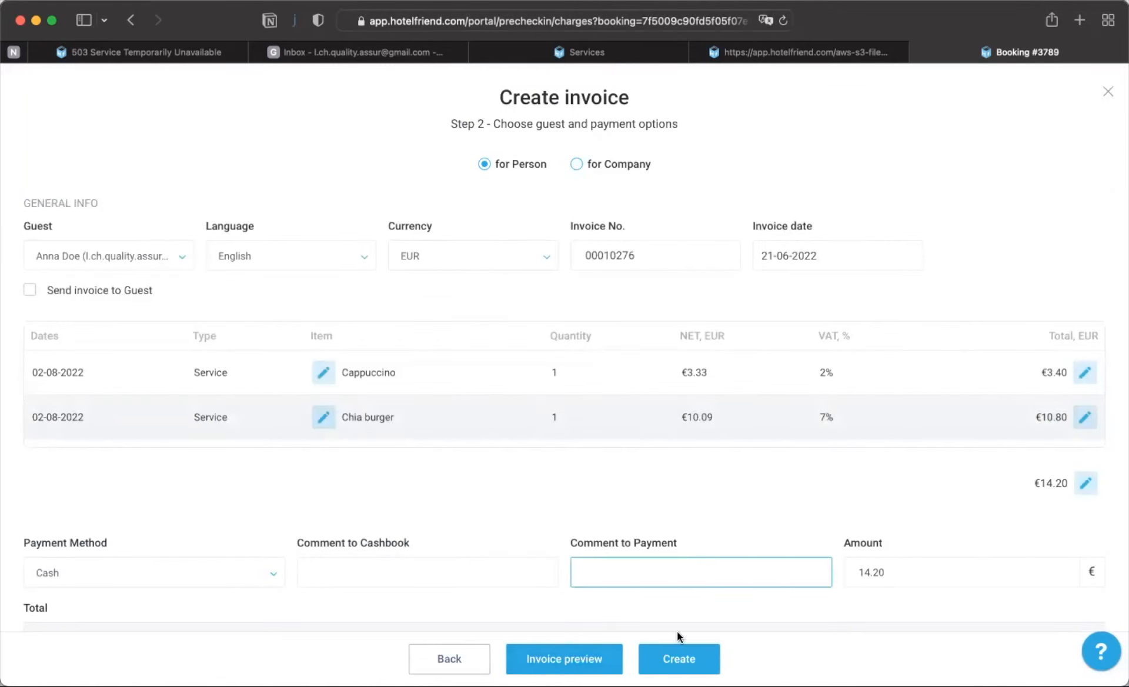
pyautogui.click(678, 656)
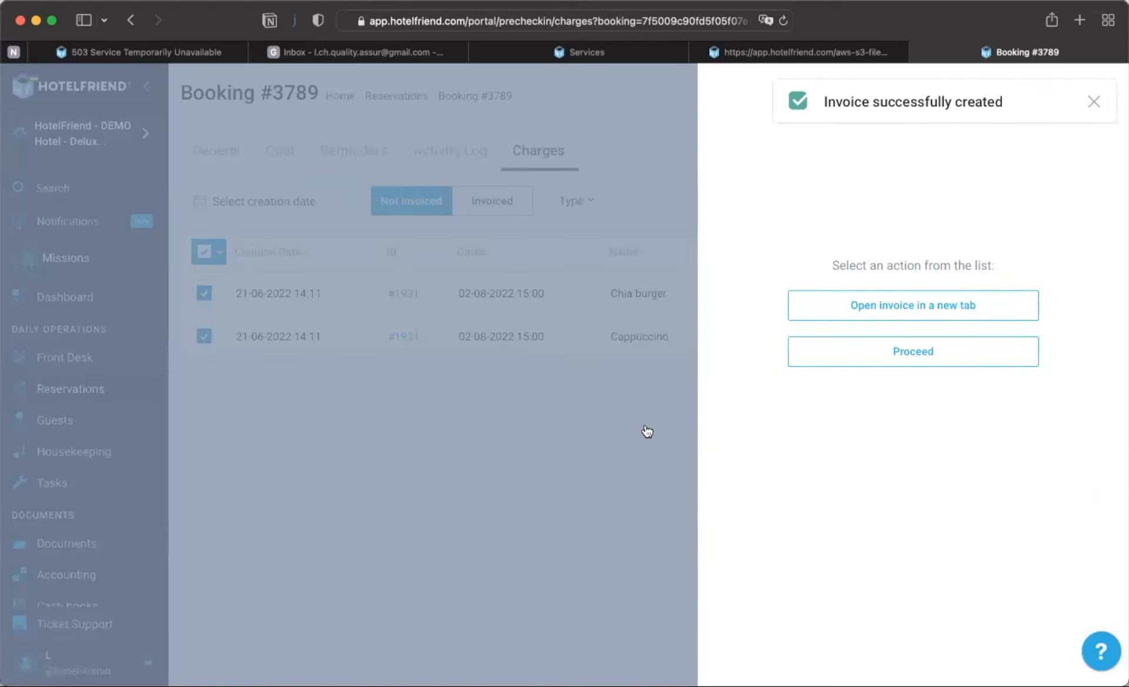
pyautogui.click(606, 429)
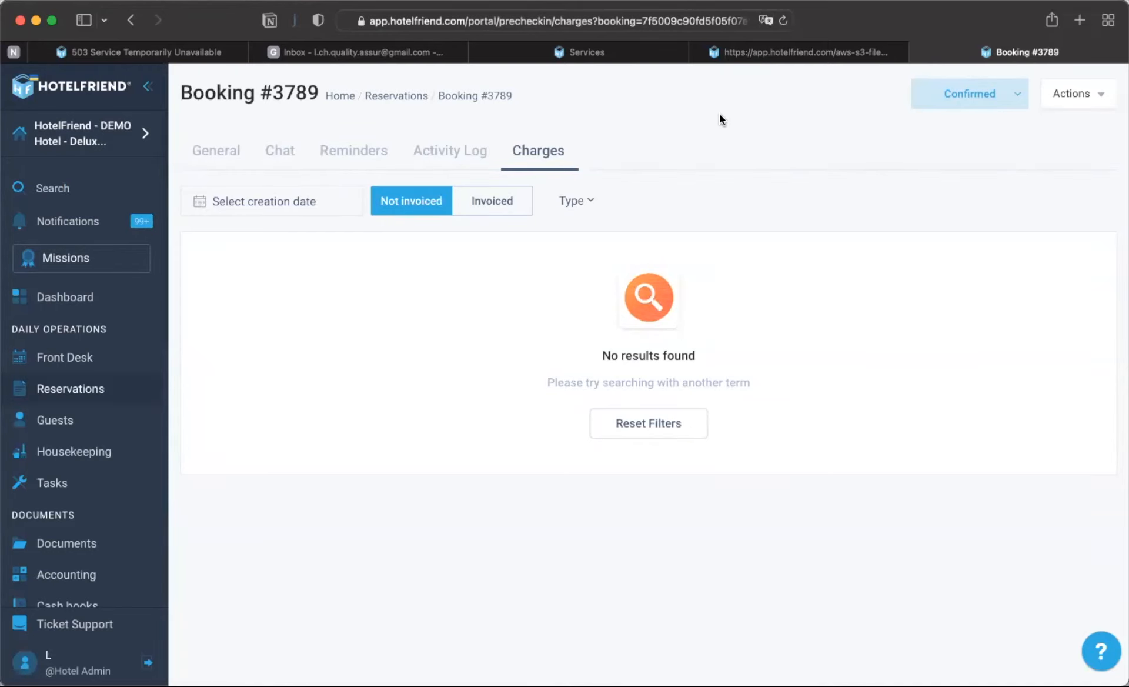
# Step: Switch to Gmail and look through the hotel's May 19 booking confirmation and June 9 booking offer emails
pyautogui.click(643, 51)
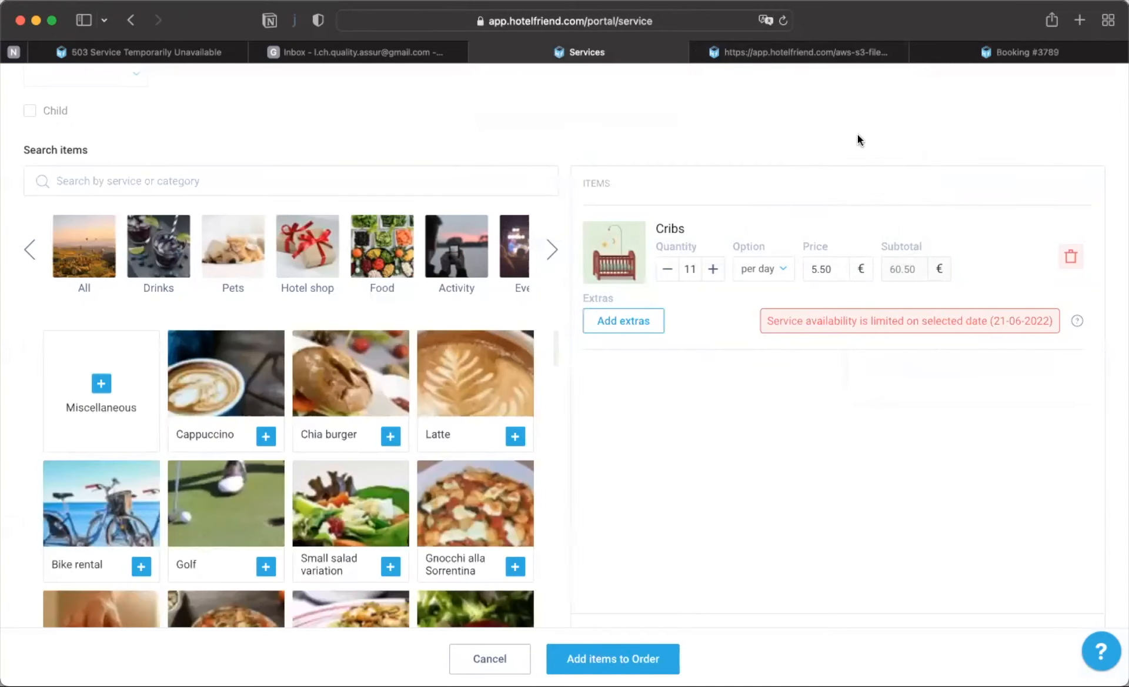
pyautogui.click(410, 50)
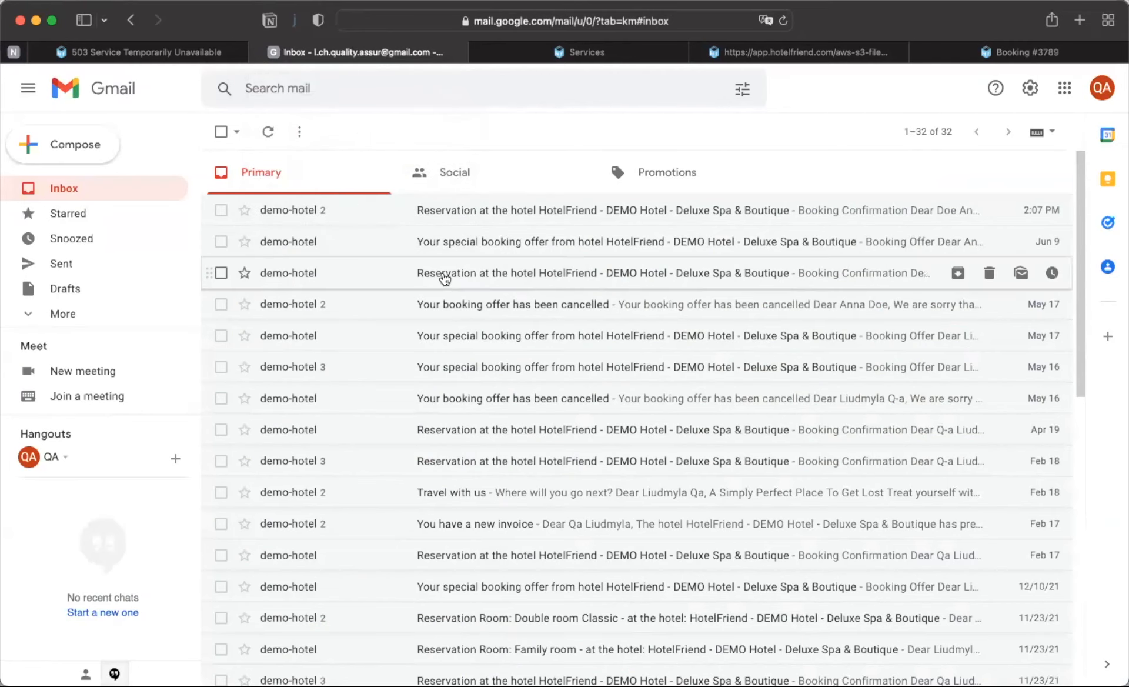
pyautogui.click(442, 277)
pyautogui.scroll(-5, 416, 479)
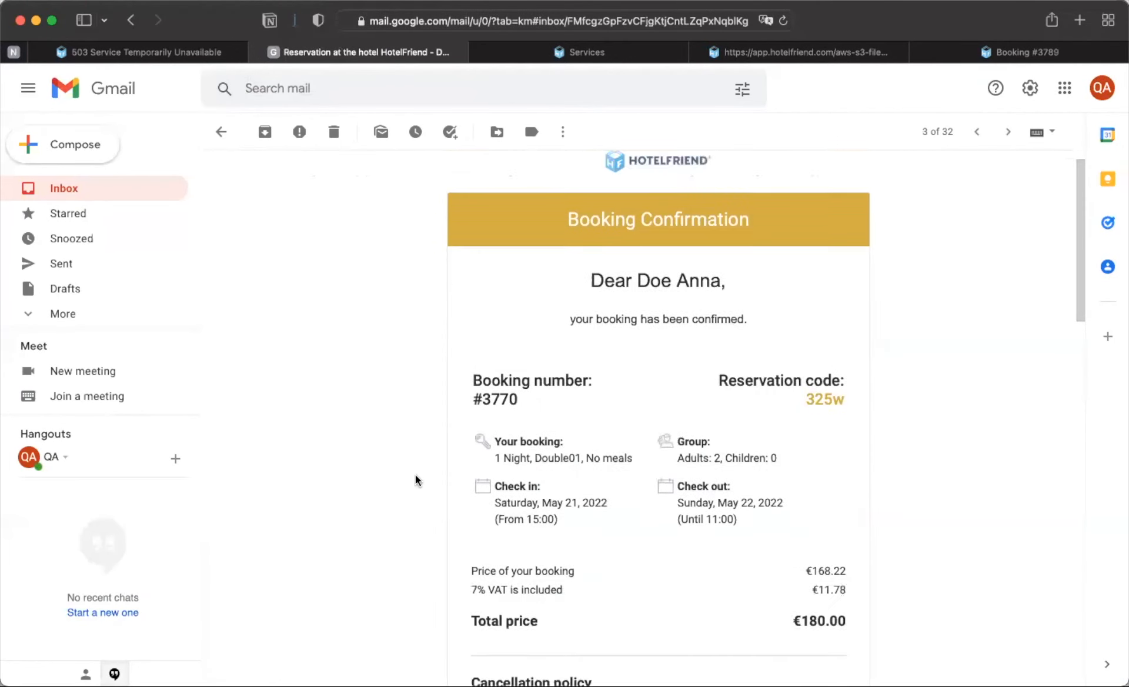
pyautogui.scroll(5, 416, 480)
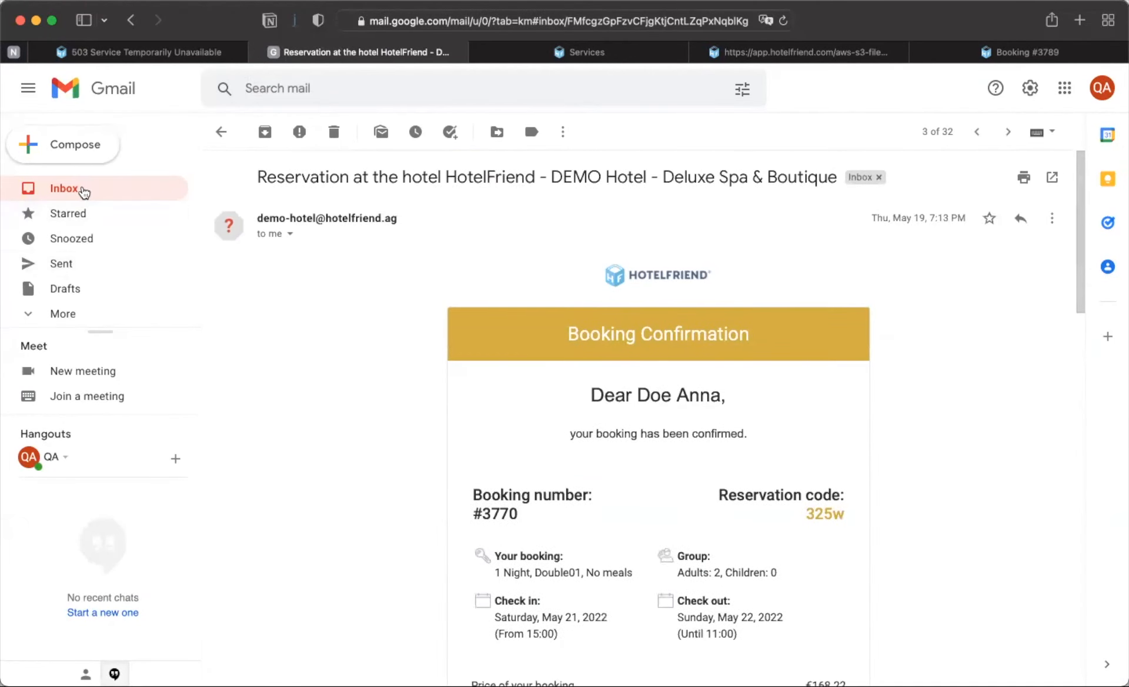
pyautogui.click(80, 188)
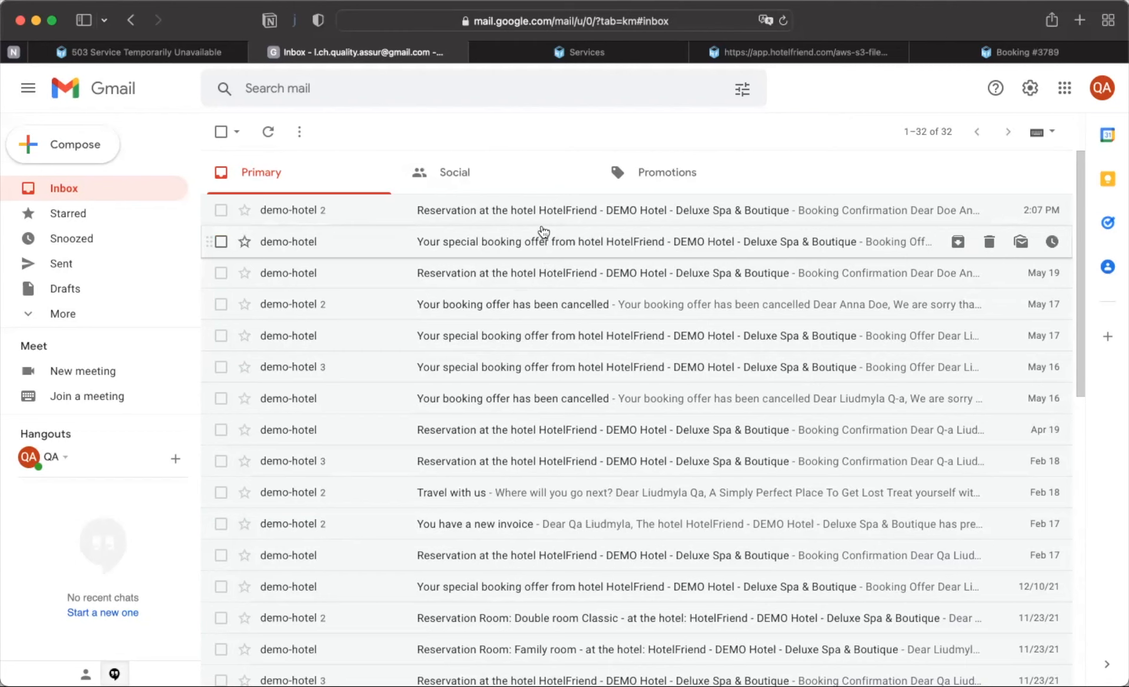
pyautogui.click(523, 248)
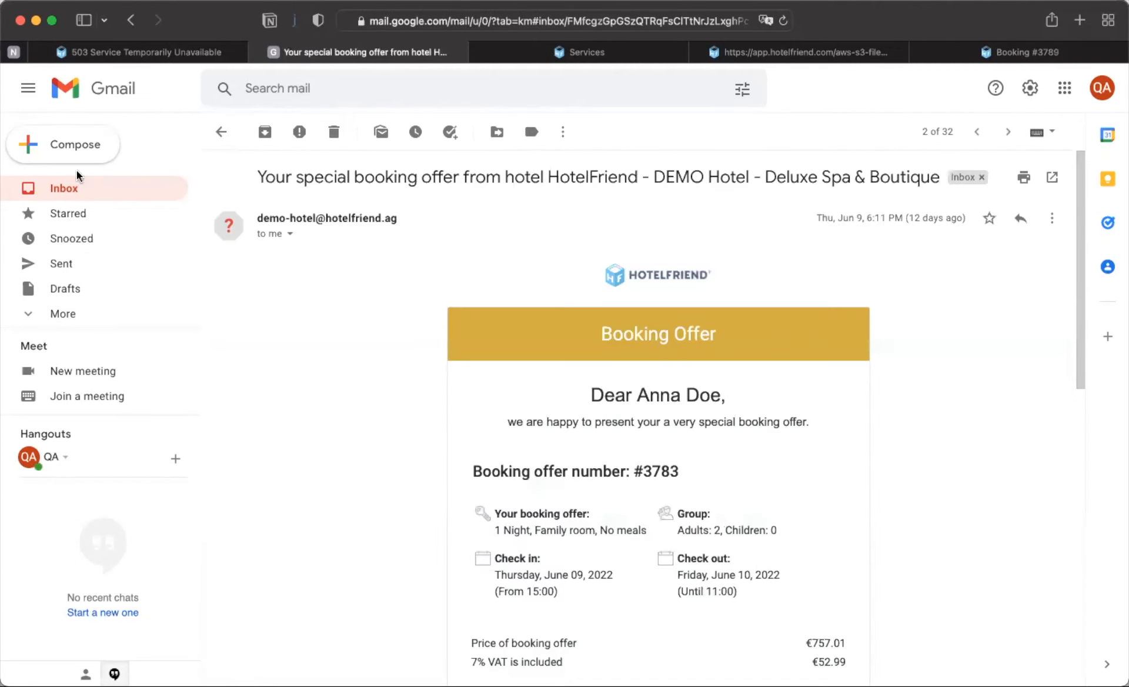
pyautogui.click(69, 188)
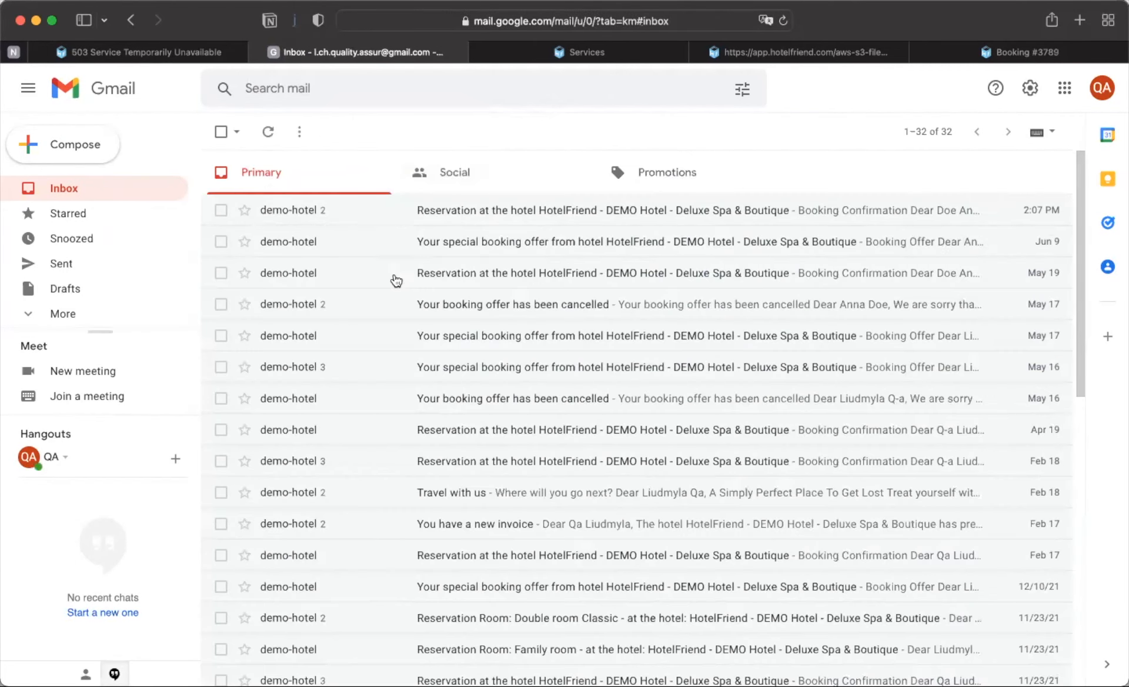
pyautogui.click(454, 281)
pyautogui.scroll(-4, 478, 479)
pyautogui.scroll(4, 477, 479)
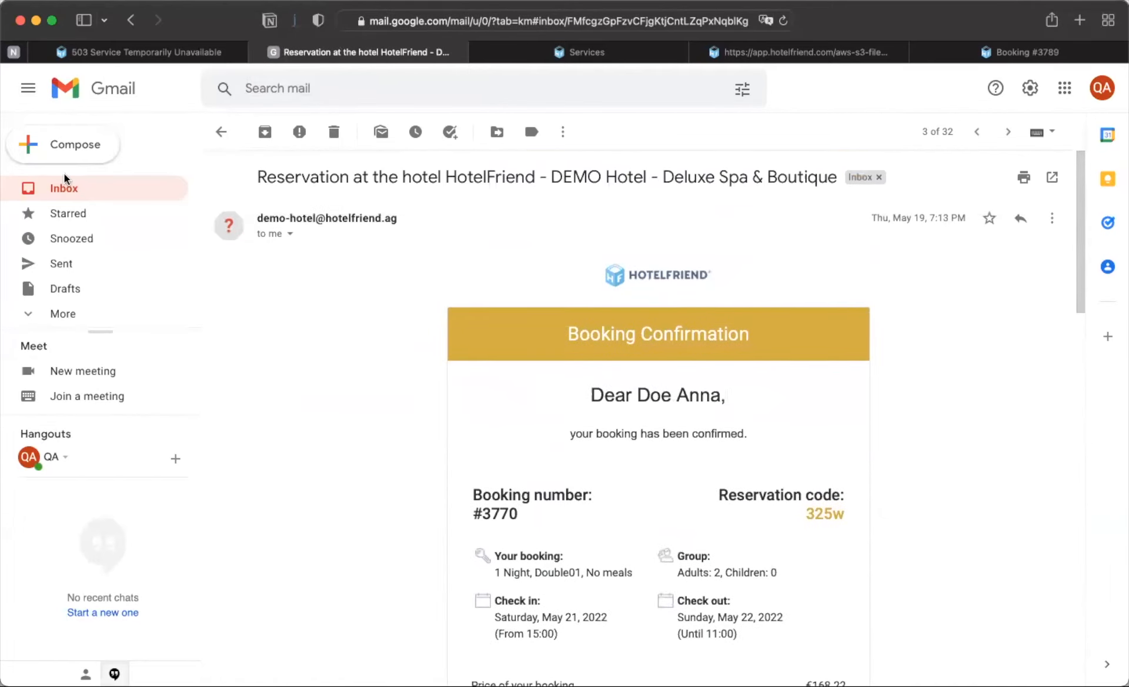
# Step: Switch back to the HotelFriend services page and close the unfinished Cribs order without adding it
pyautogui.click(641, 52)
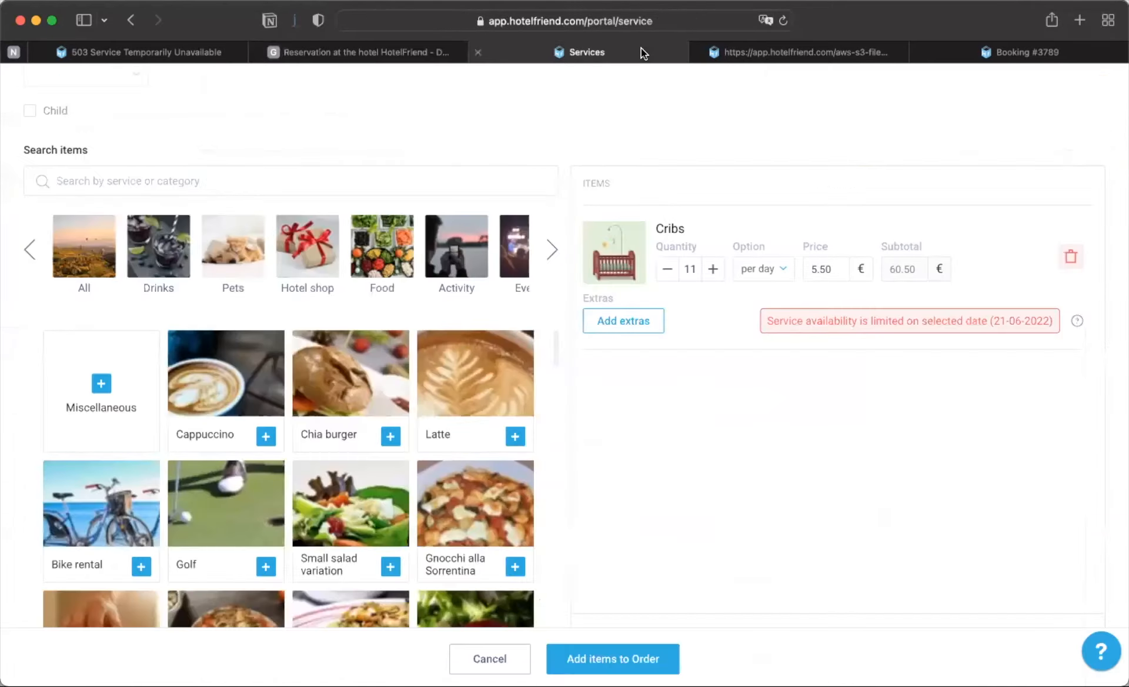
pyautogui.scroll(10, 779, 129)
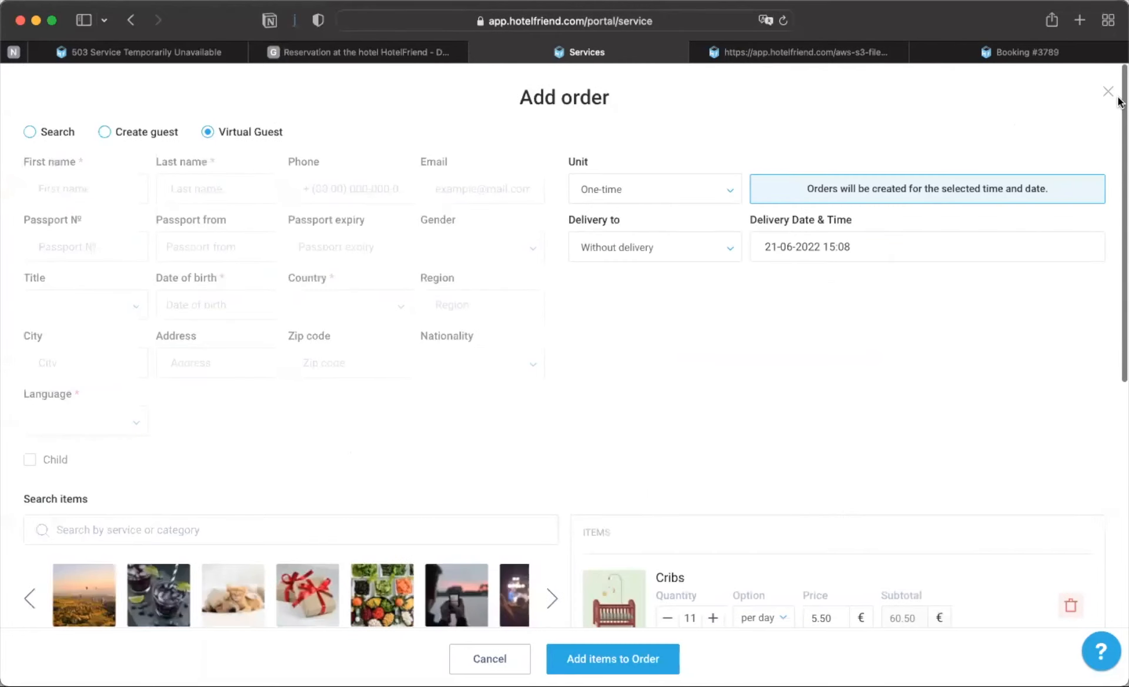
pyautogui.click(1108, 100)
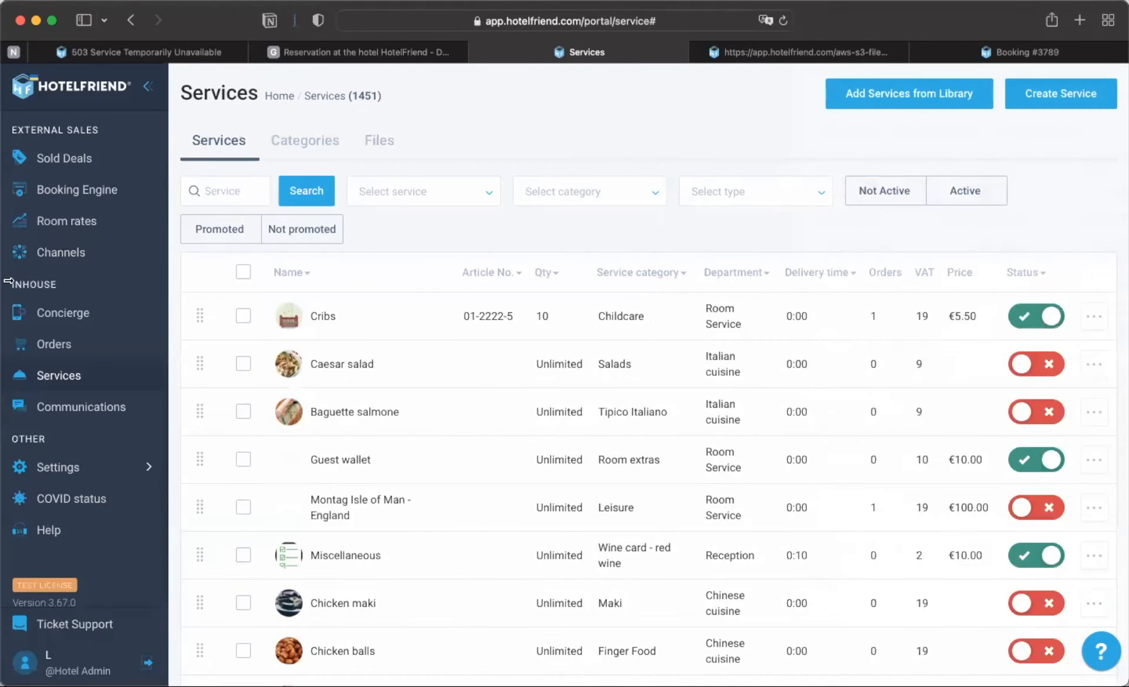
# Step: Start a new single booking from the reservations list and add one Family room for 21-06-2022 to 22-06-2022
pyautogui.scroll(10, 66, 329)
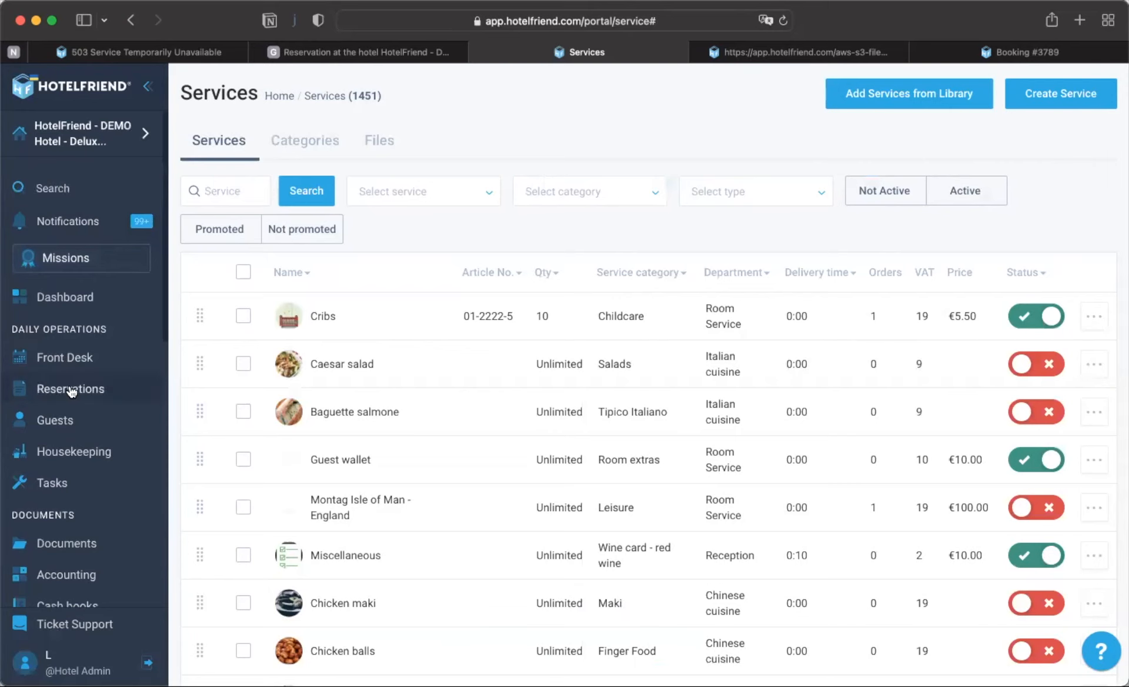
pyautogui.click(70, 389)
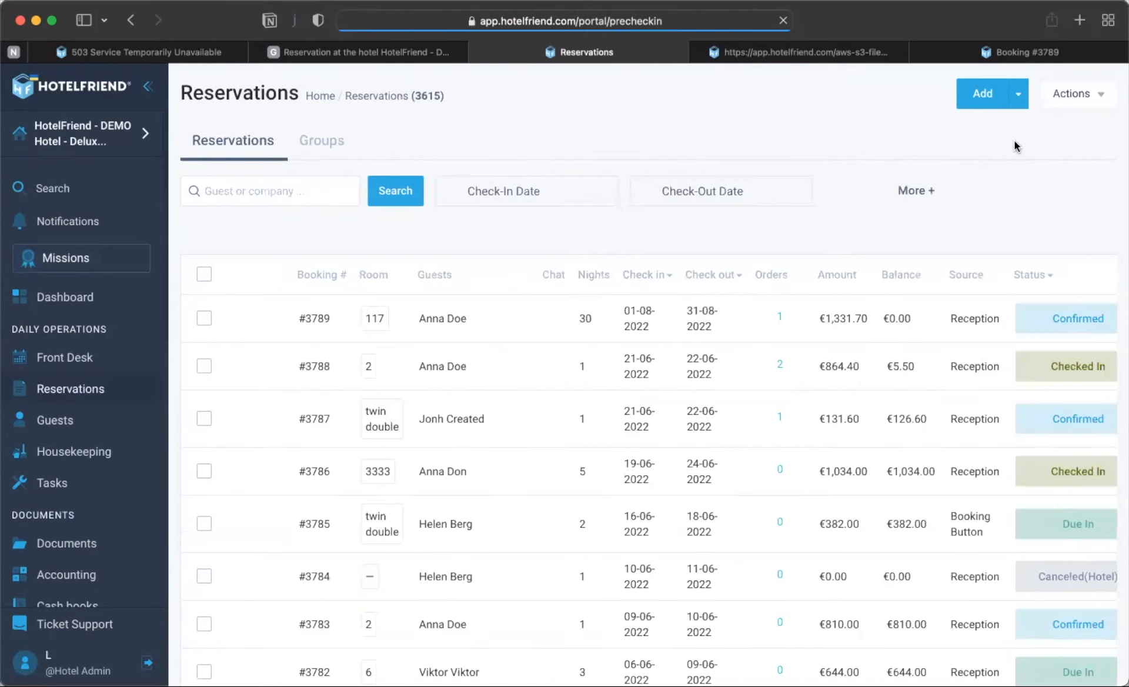
pyautogui.click(979, 93)
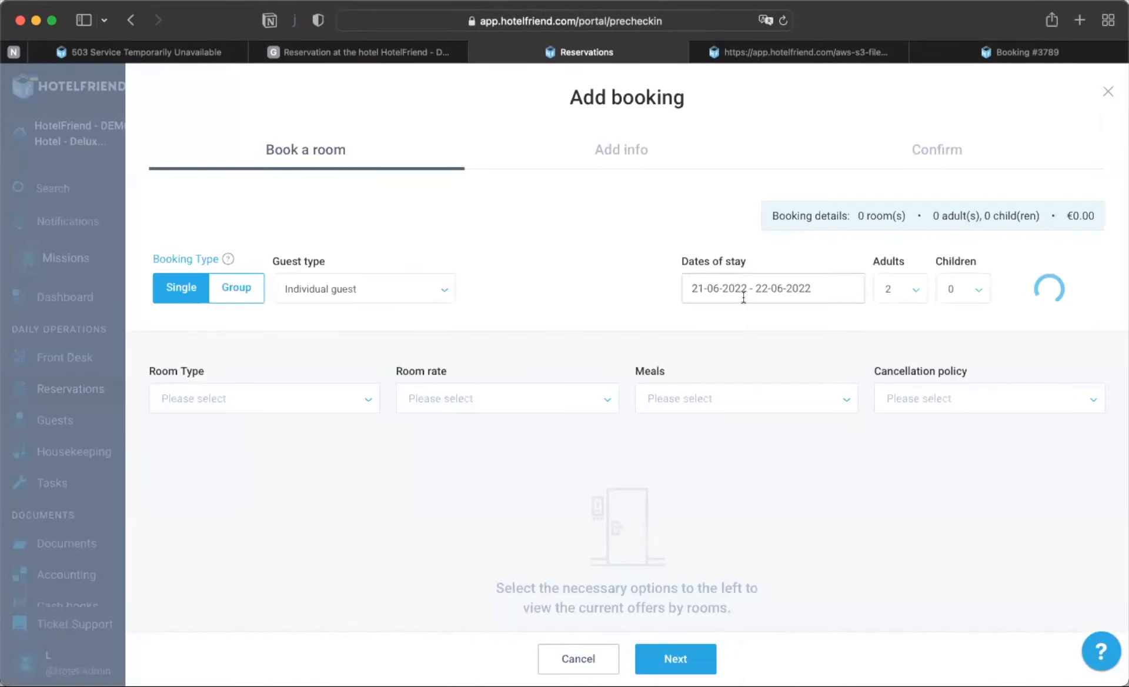
pyautogui.click(1034, 547)
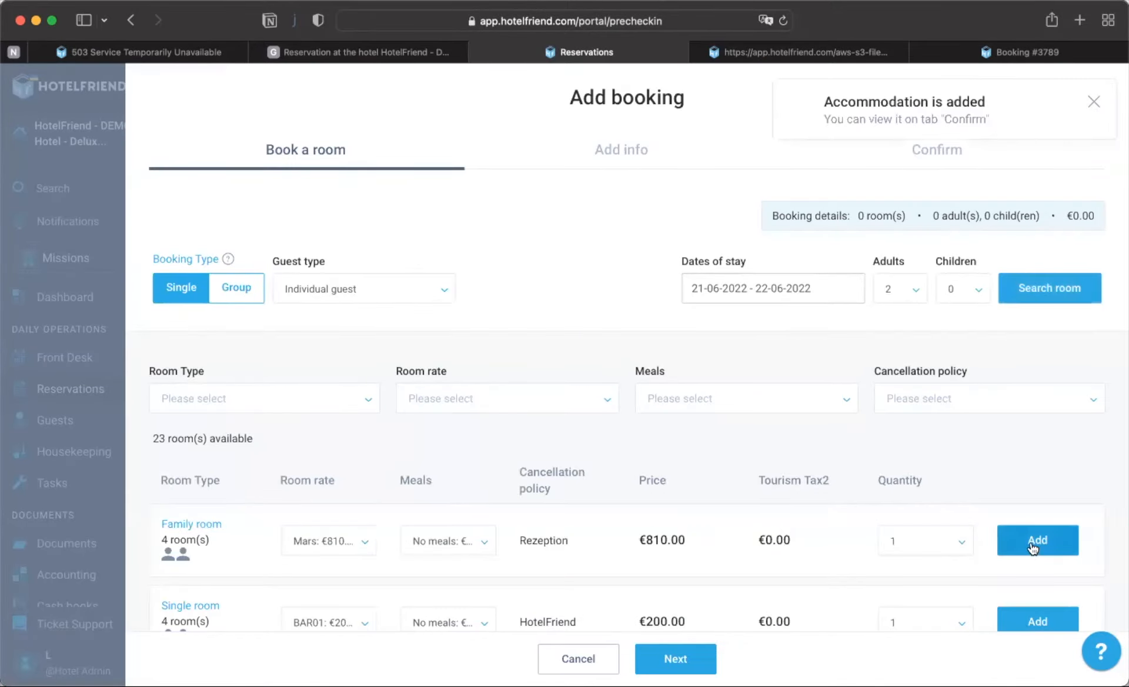
pyautogui.click(675, 659)
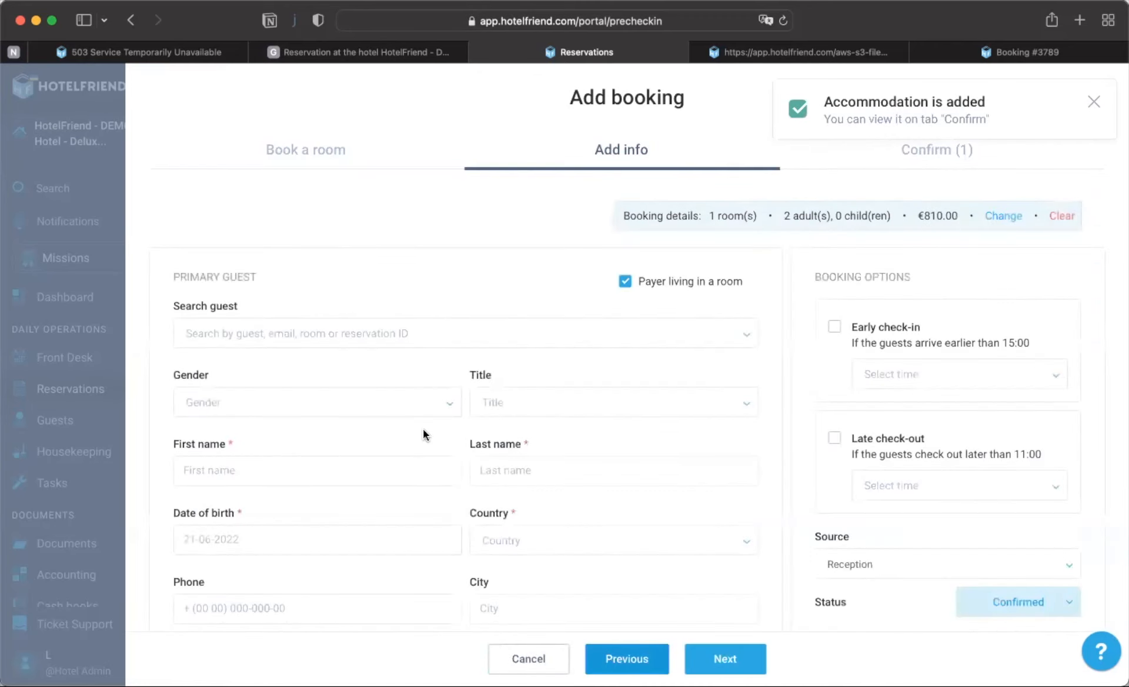
# Step: Find the existing guest by e-mail, set them as the primary guest, and continue to the booking confirmation stage
pyautogui.click(323, 335)
pyautogui.write('l.ch')
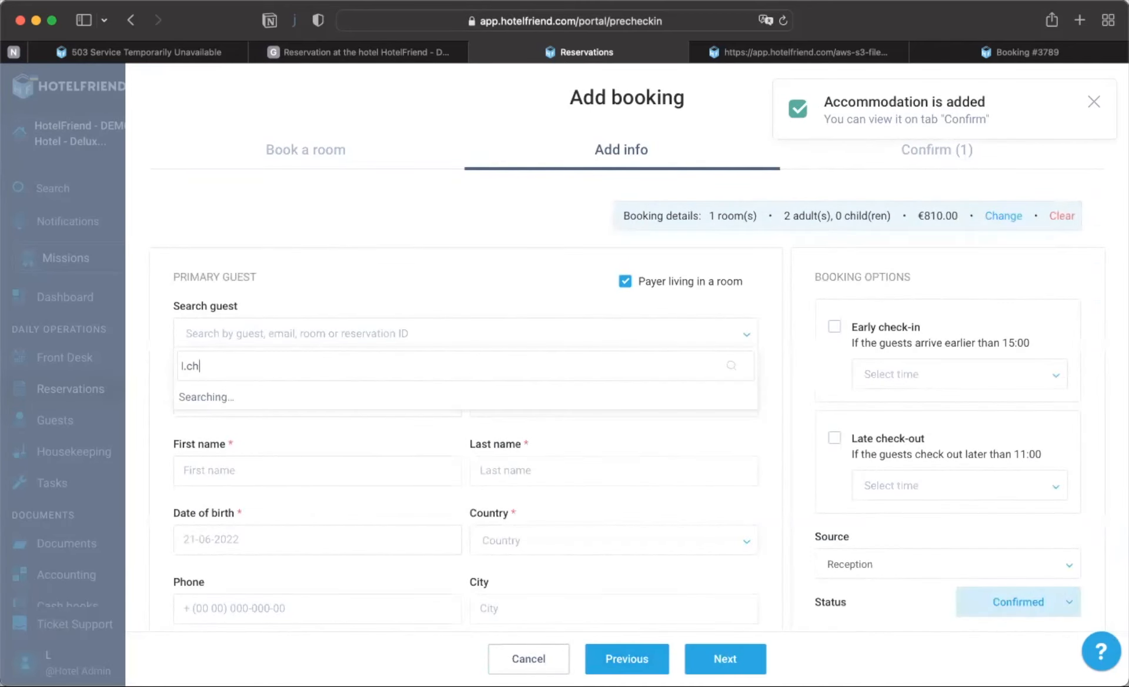
pyautogui.press('Return')
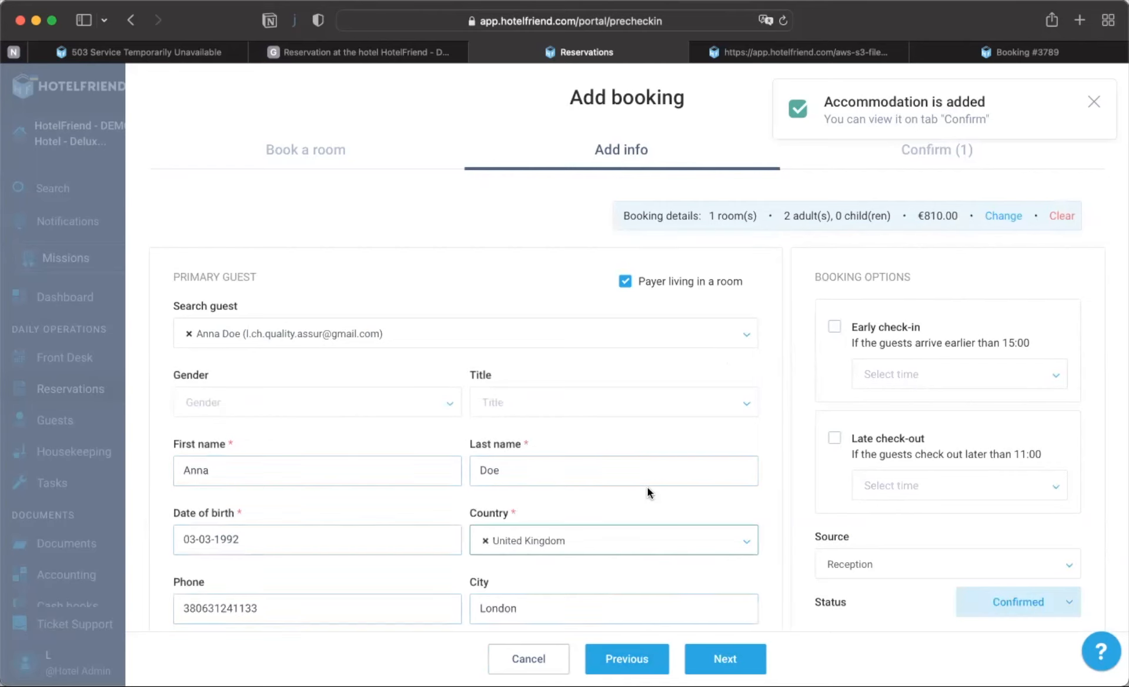
pyautogui.click(725, 659)
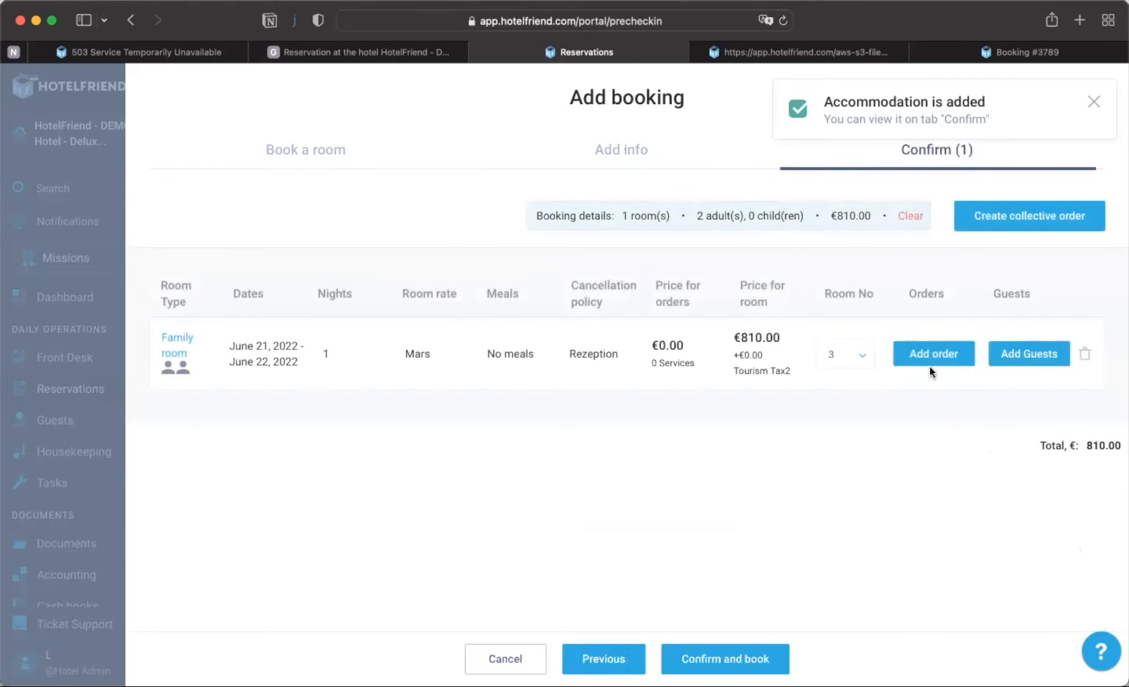
# Step: Add one Cappuccino and one Chia burger to the Family room's order, and confirm the booking
pyautogui.click(930, 359)
pyautogui.scroll(-5, 803, 426)
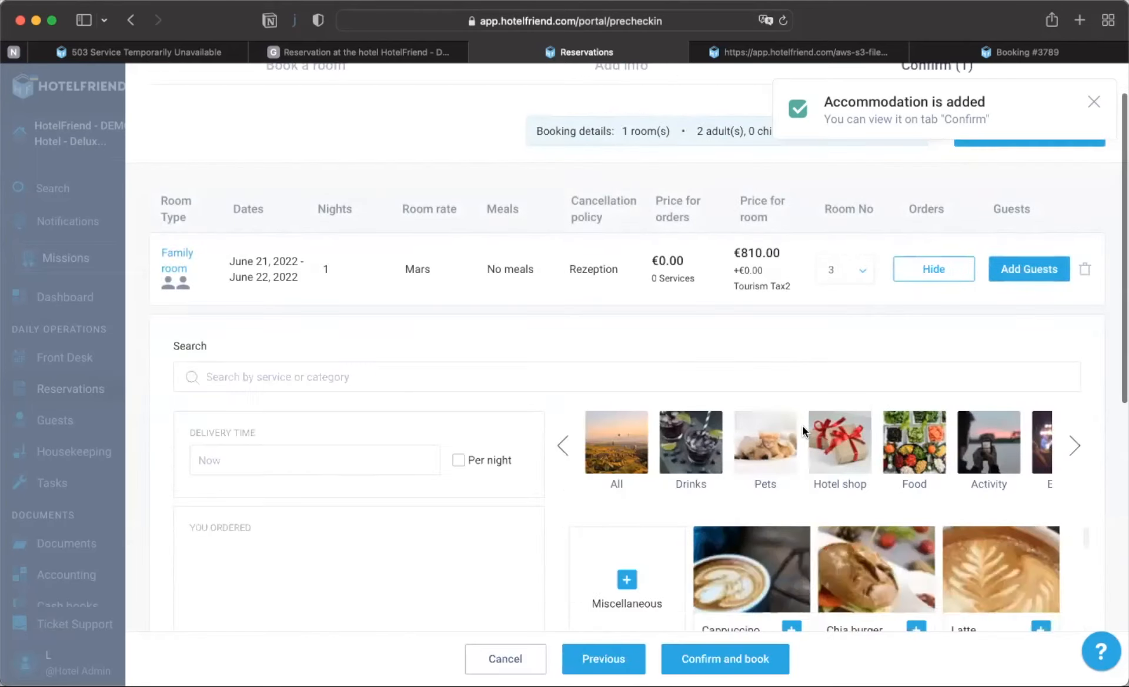
pyautogui.click(794, 552)
pyautogui.click(916, 552)
pyautogui.scroll(-2, 440, 416)
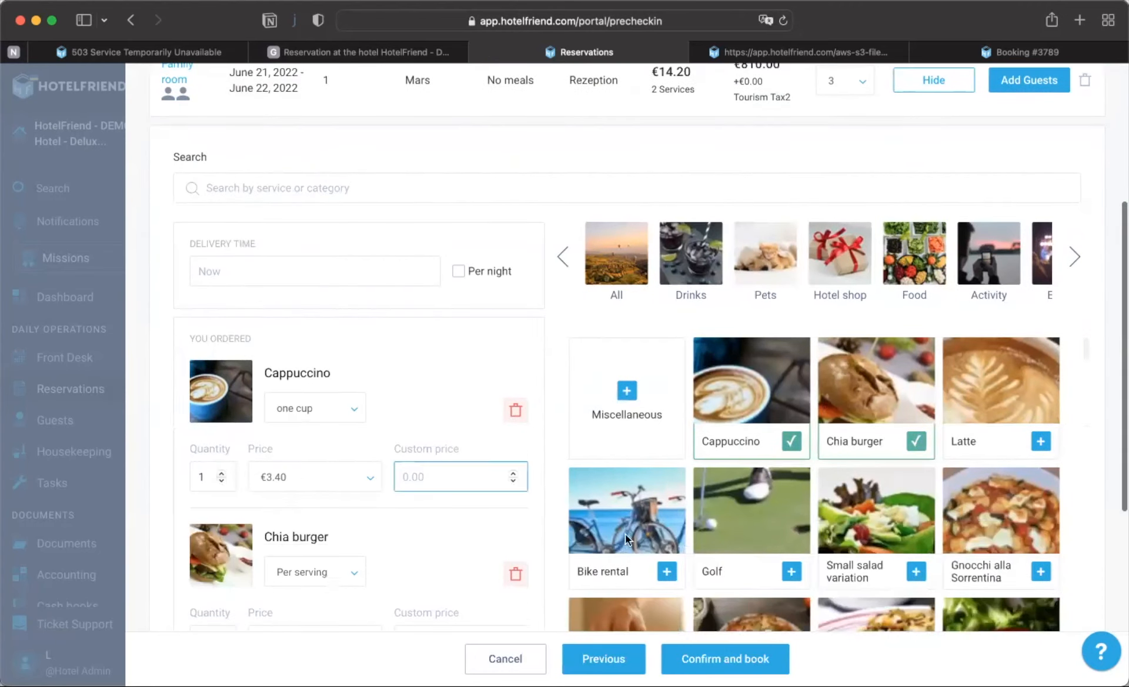
pyautogui.click(706, 658)
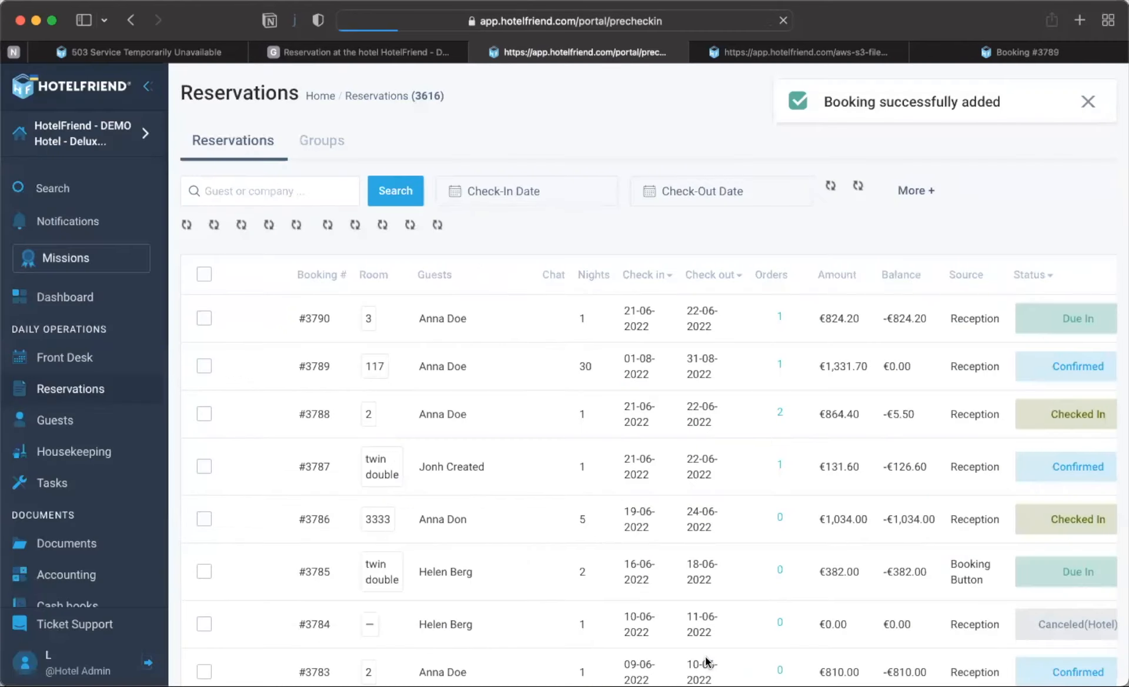
# Step: Open the newly created booking and view its activity log
pyautogui.click(460, 283)
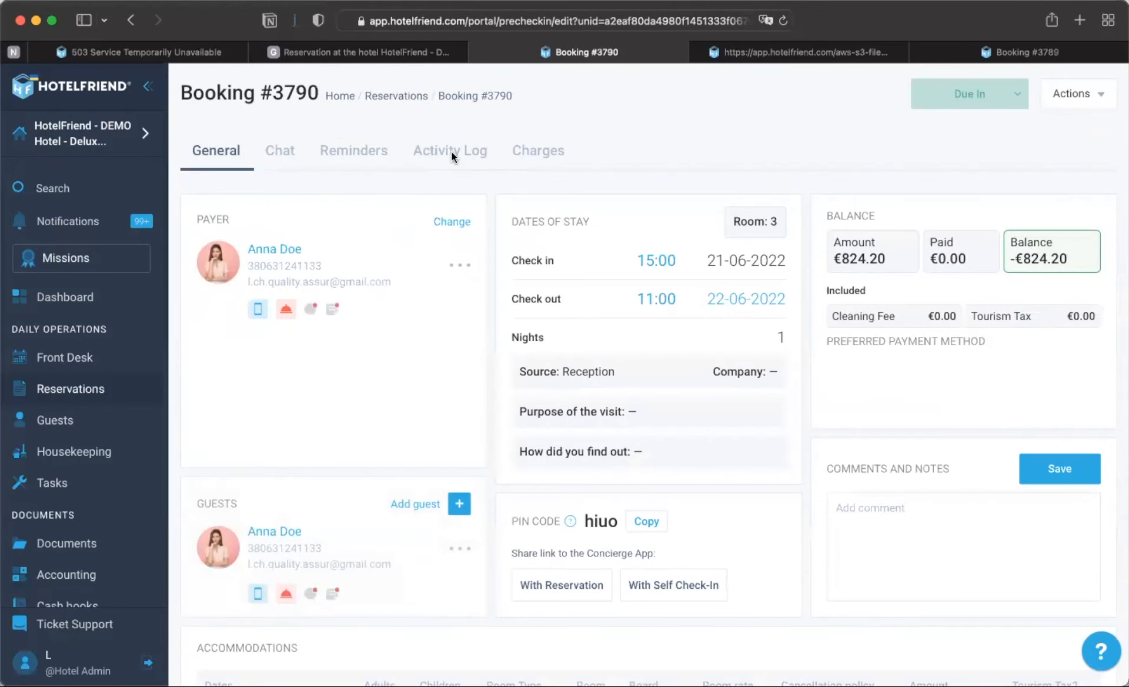
pyautogui.click(450, 151)
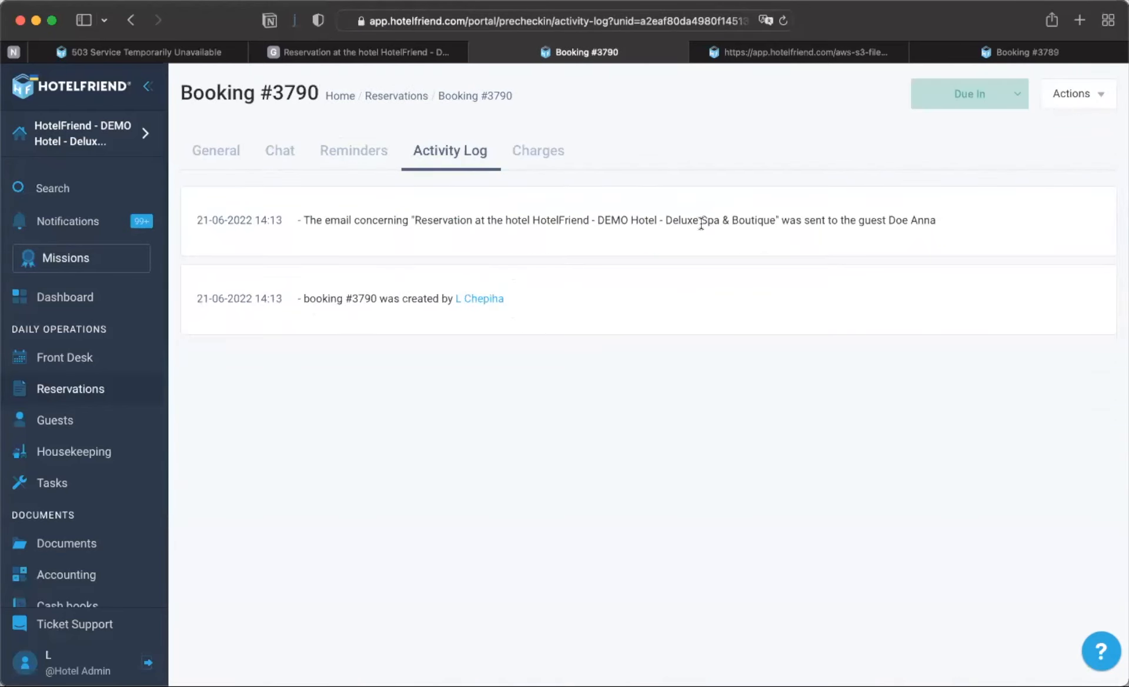
# Step: Reload the Gmail inbox to check the orders in the newest booking confirmation, and return to the booking in HotelFriend
pyautogui.click(429, 53)
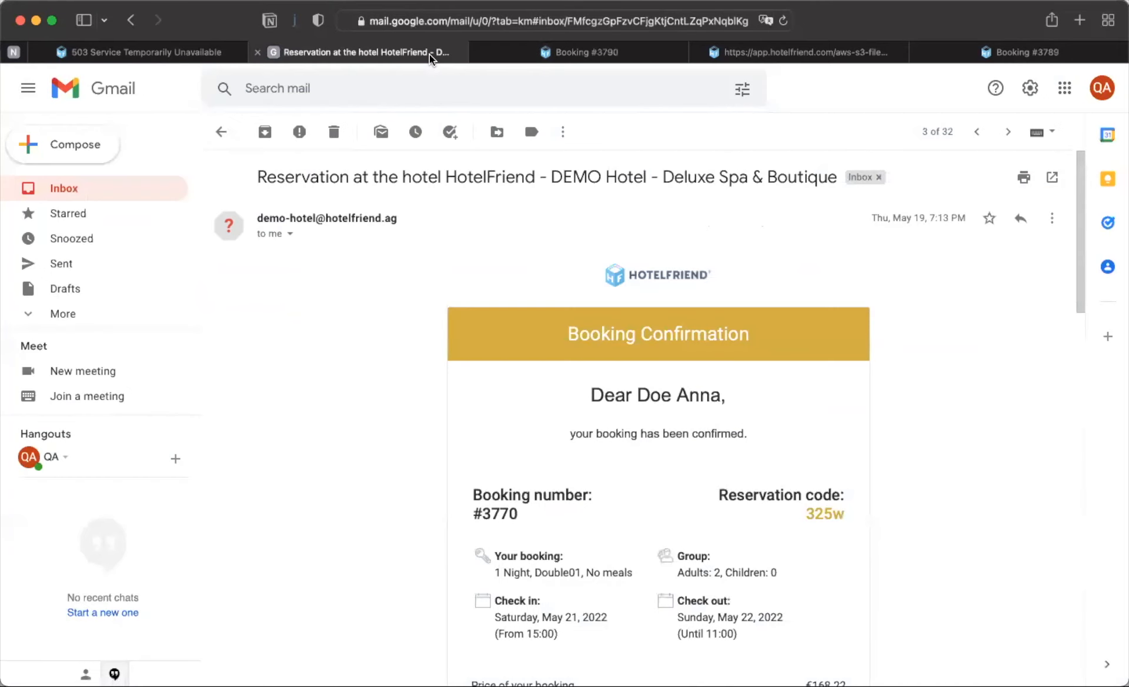
pyautogui.click(74, 192)
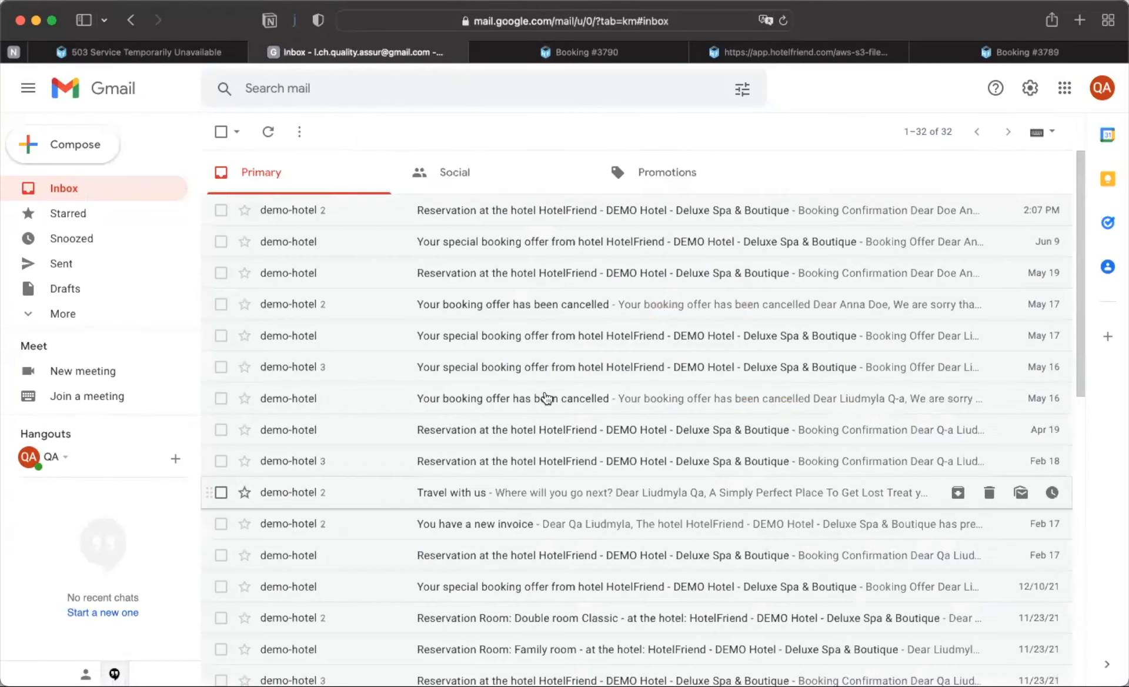
pyautogui.click(784, 20)
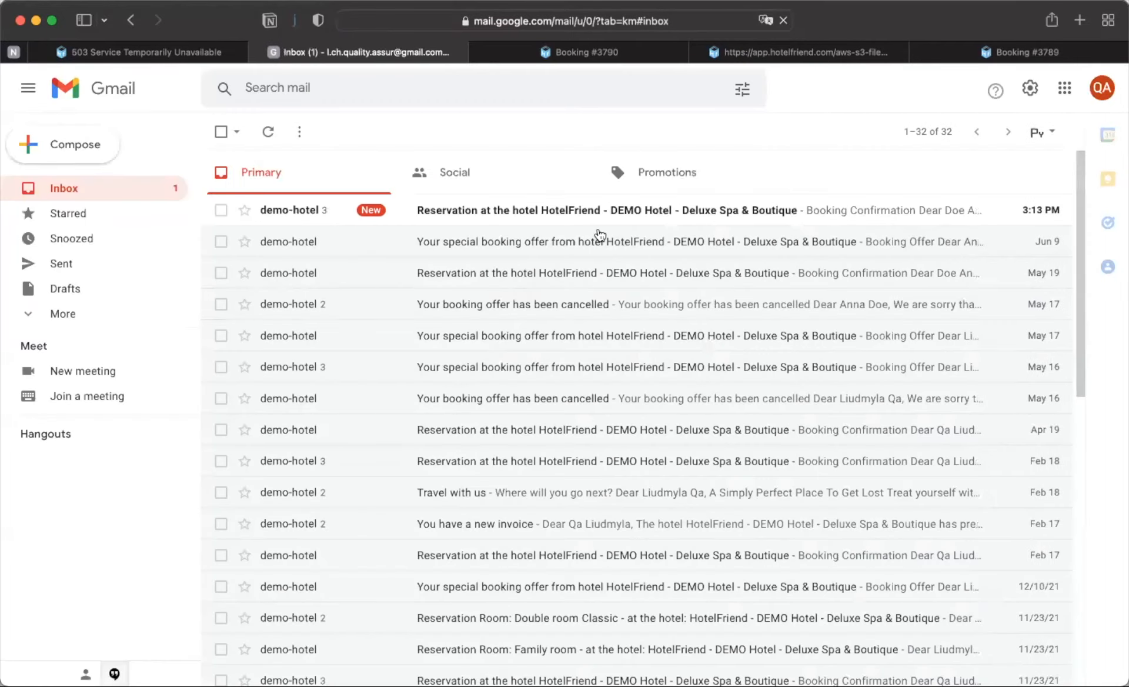
pyautogui.click(535, 218)
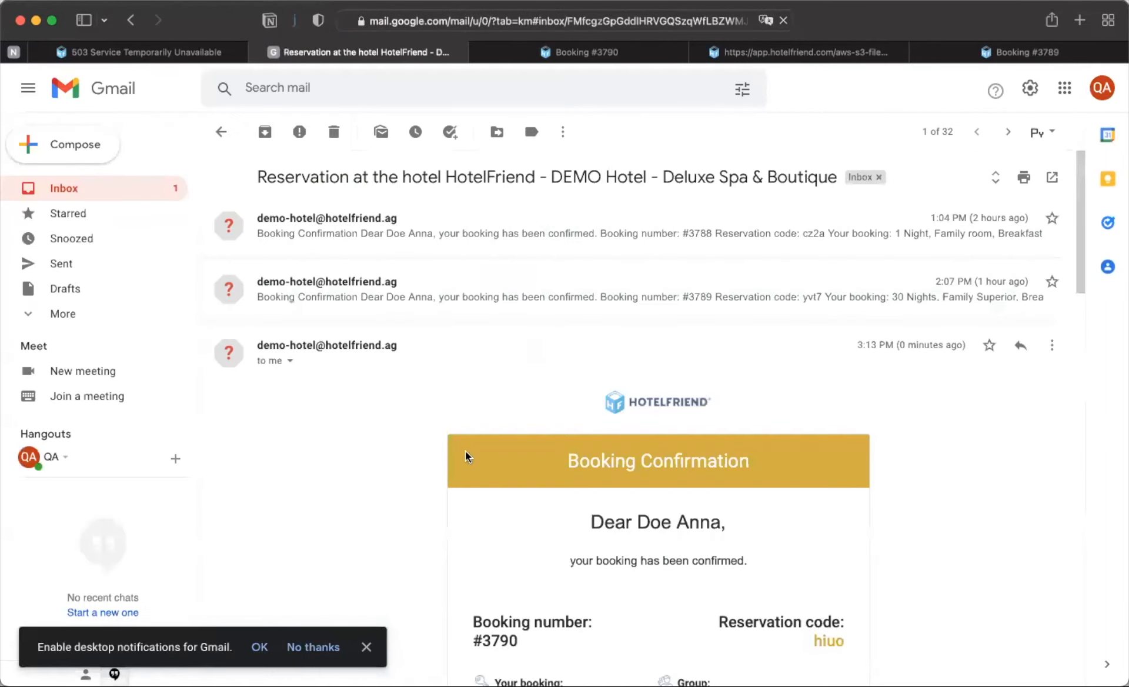
pyautogui.scroll(-6, 465, 450)
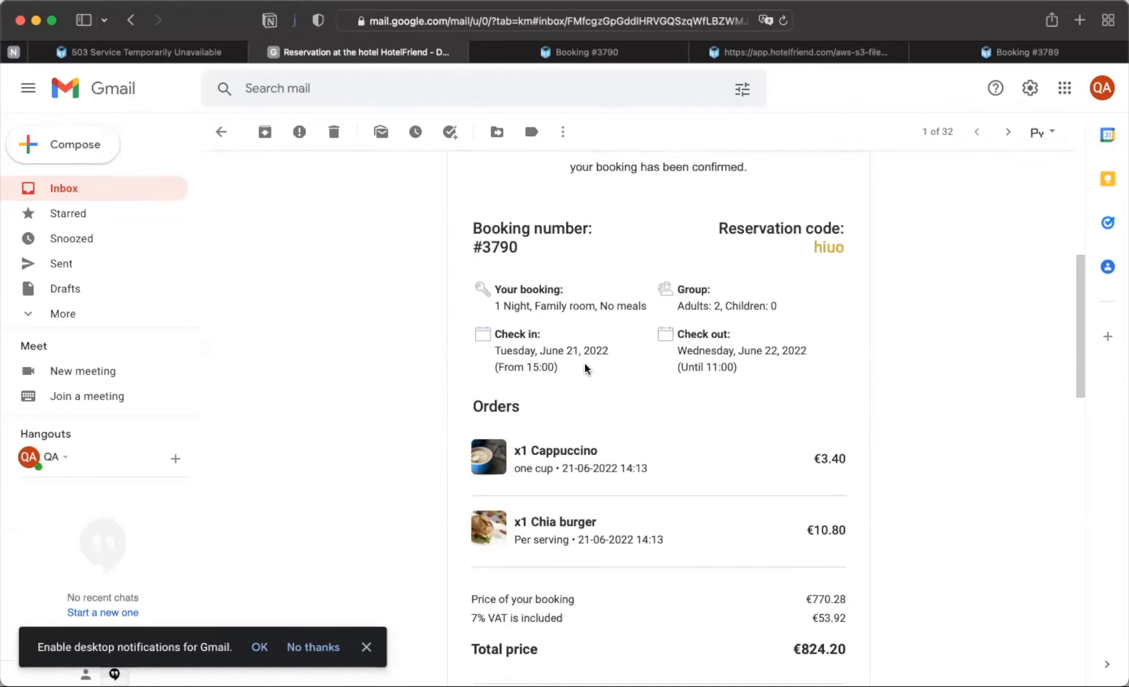
pyautogui.click(563, 53)
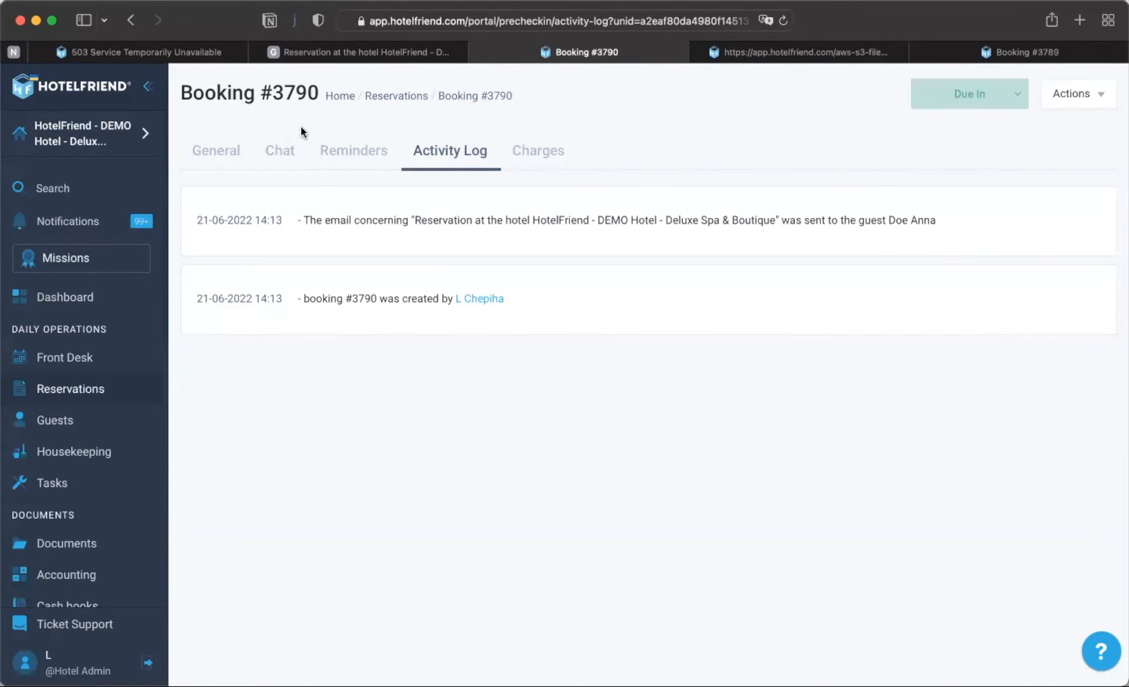
# Step: Open the Automation settings and review the automation rules down to the one for generating and sending login credentials
pyautogui.scroll(-10, 41, 423)
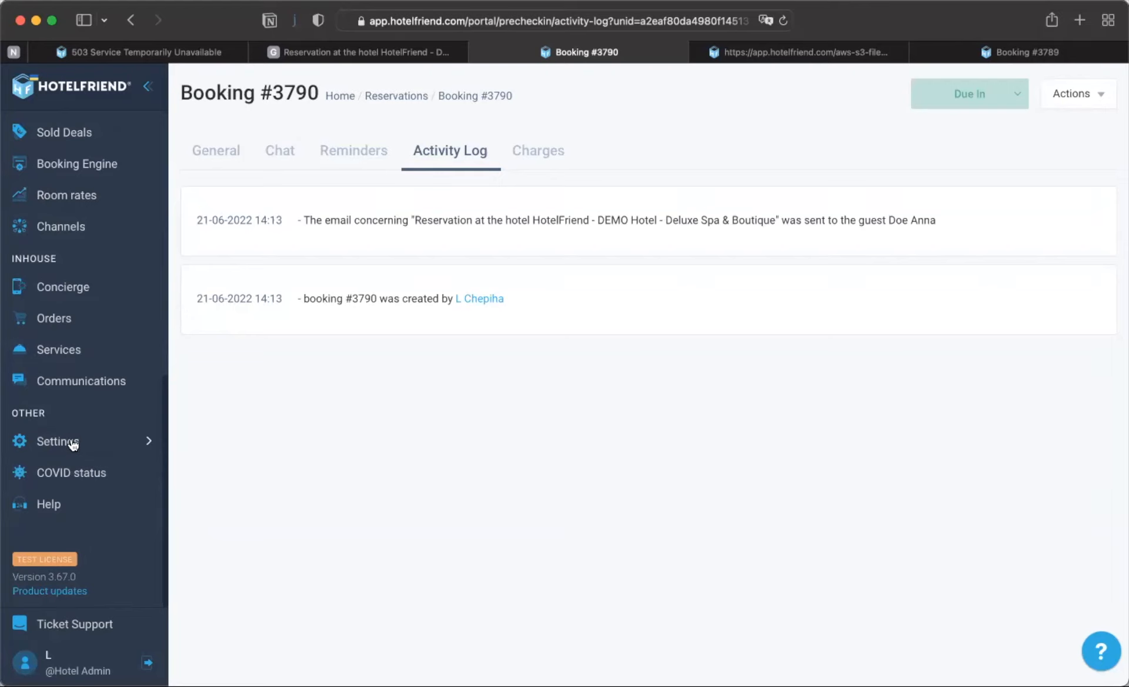
pyautogui.click(73, 443)
pyautogui.scroll(-4, 73, 452)
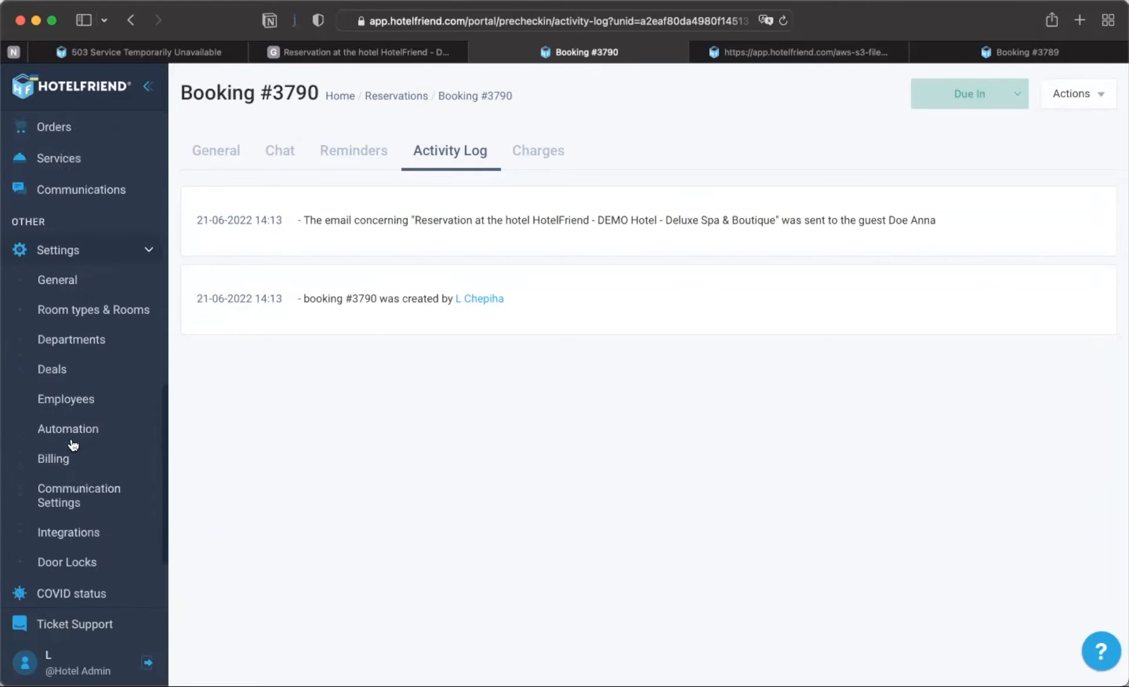
pyautogui.click(70, 386)
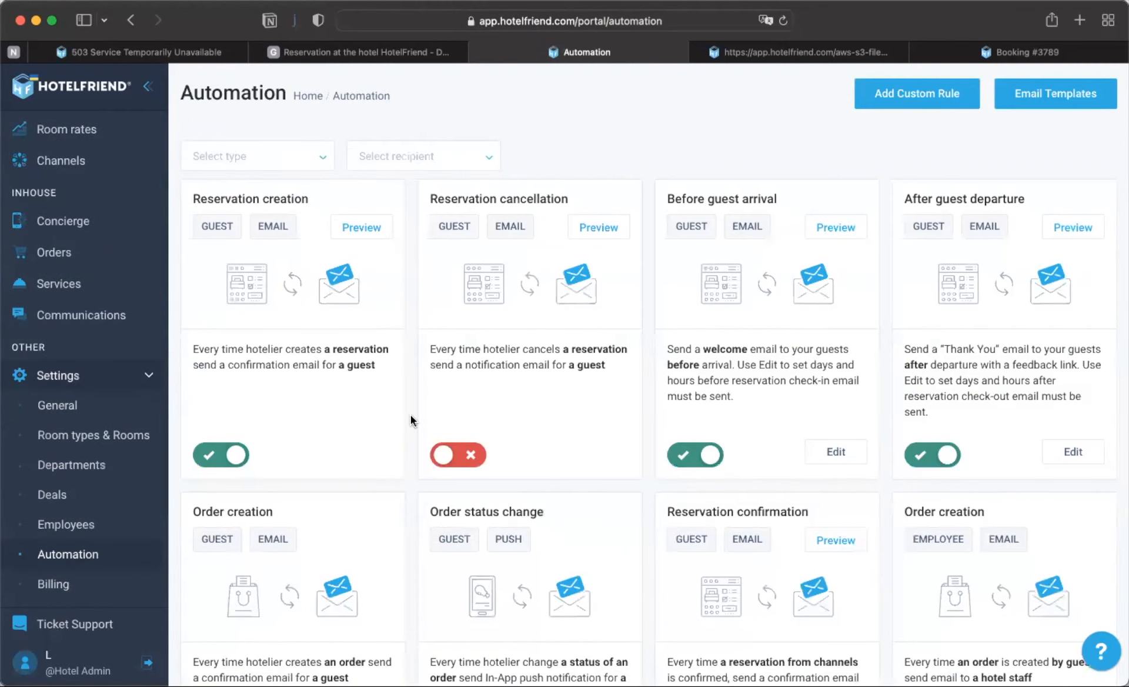
pyautogui.scroll(-15, 410, 415)
pyautogui.scroll(-10, 403, 464)
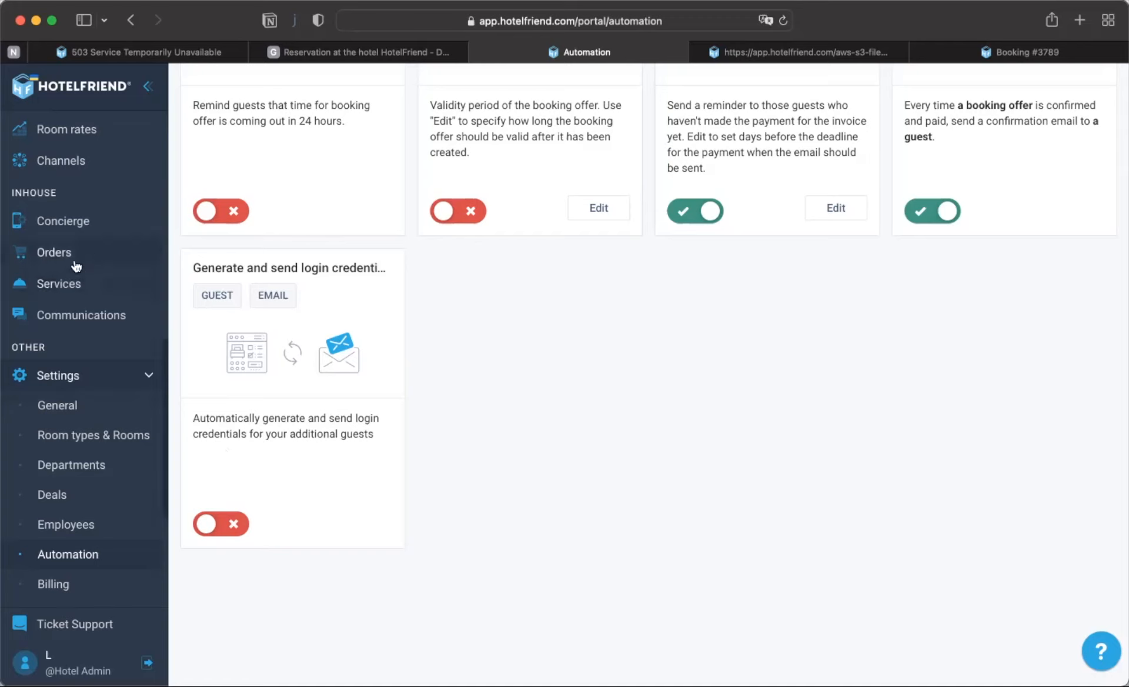
# Step: Start a new room rate and switch its room pricing from daily to monthly
pyautogui.click(61, 132)
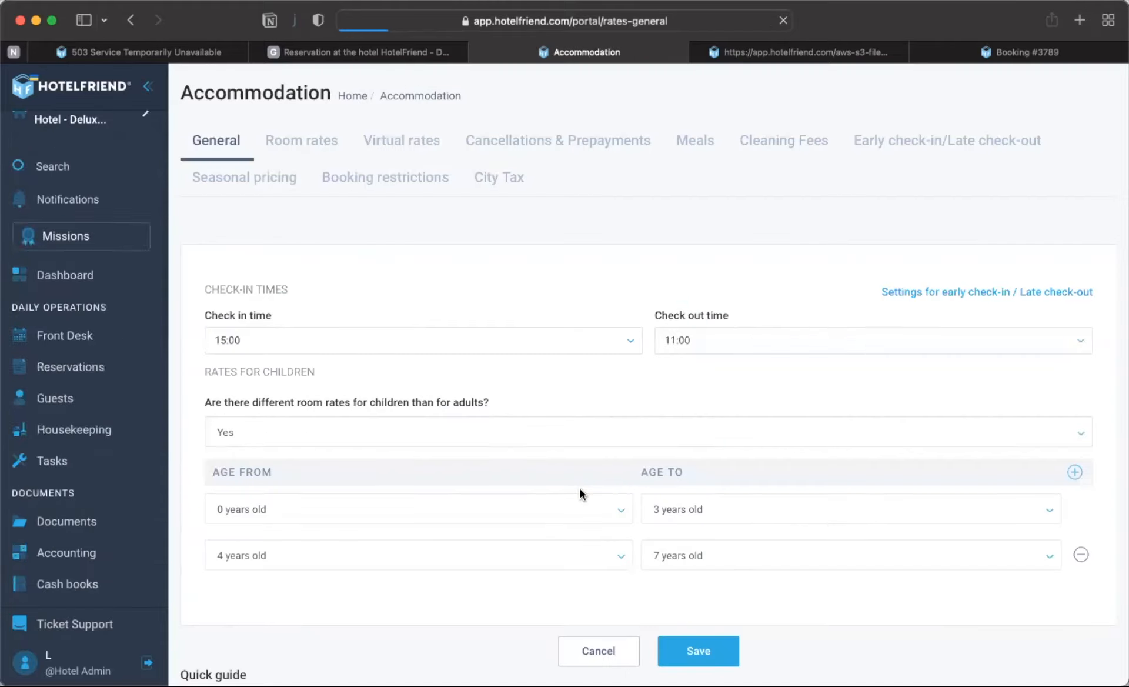
pyautogui.click(307, 142)
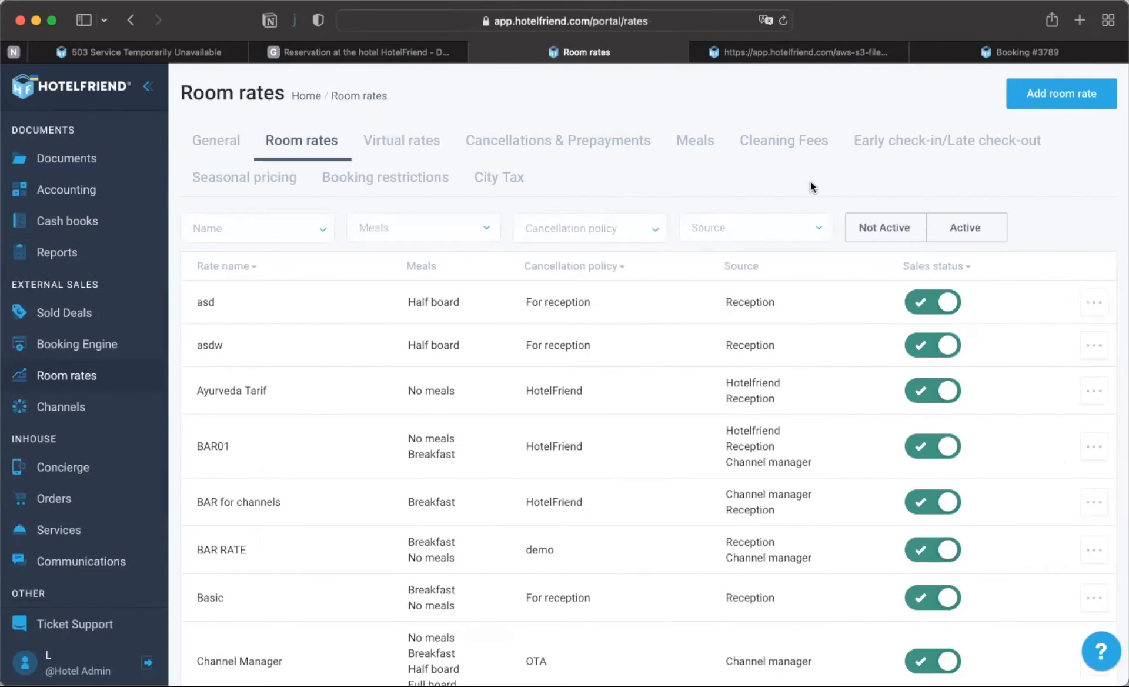
pyautogui.click(1078, 95)
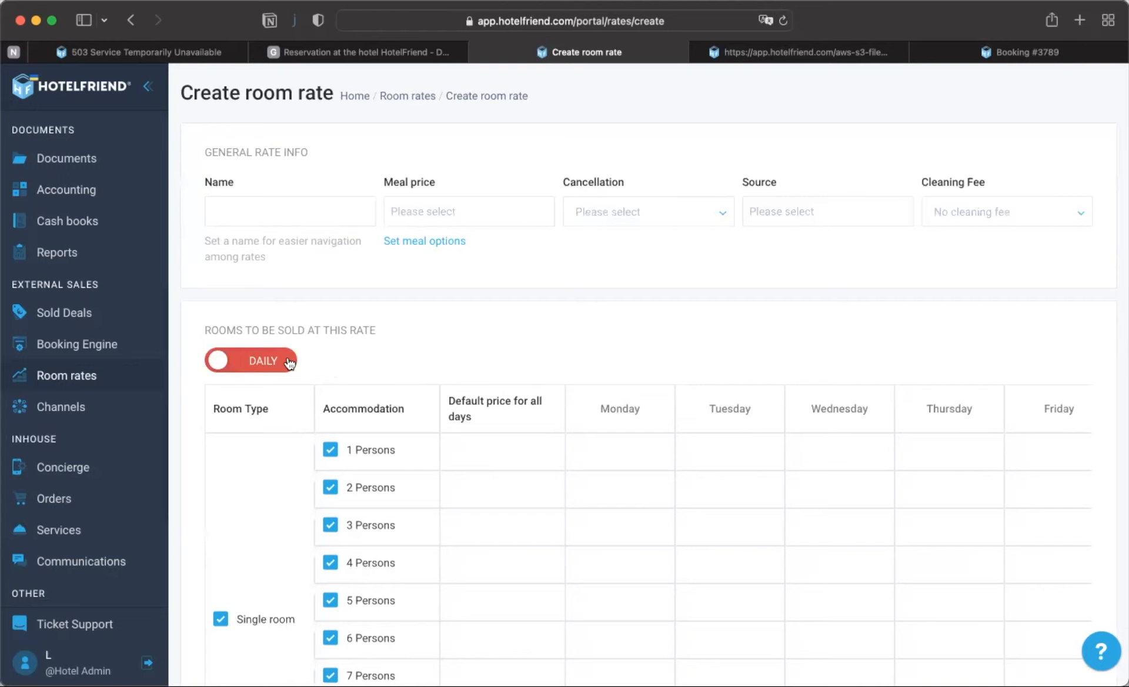
pyautogui.click(288, 361)
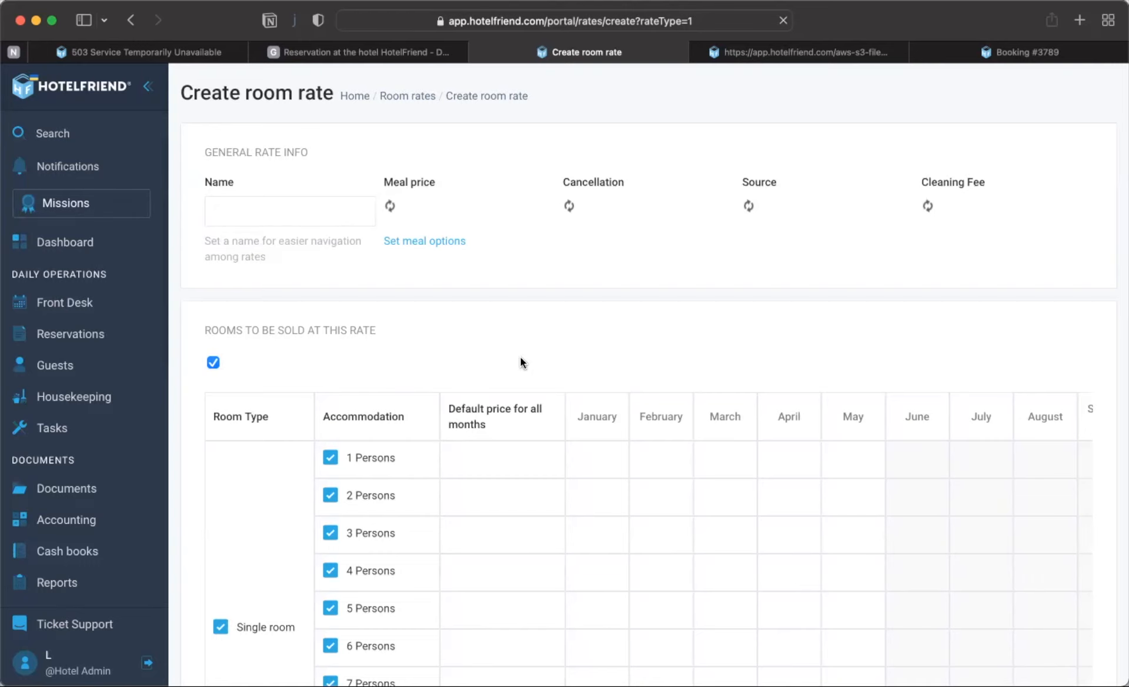
# Step: Examine the monthly price table's months, room types and accommodation rows, and the general rate info of the new rate
pyautogui.scroll(-3, 585, 414)
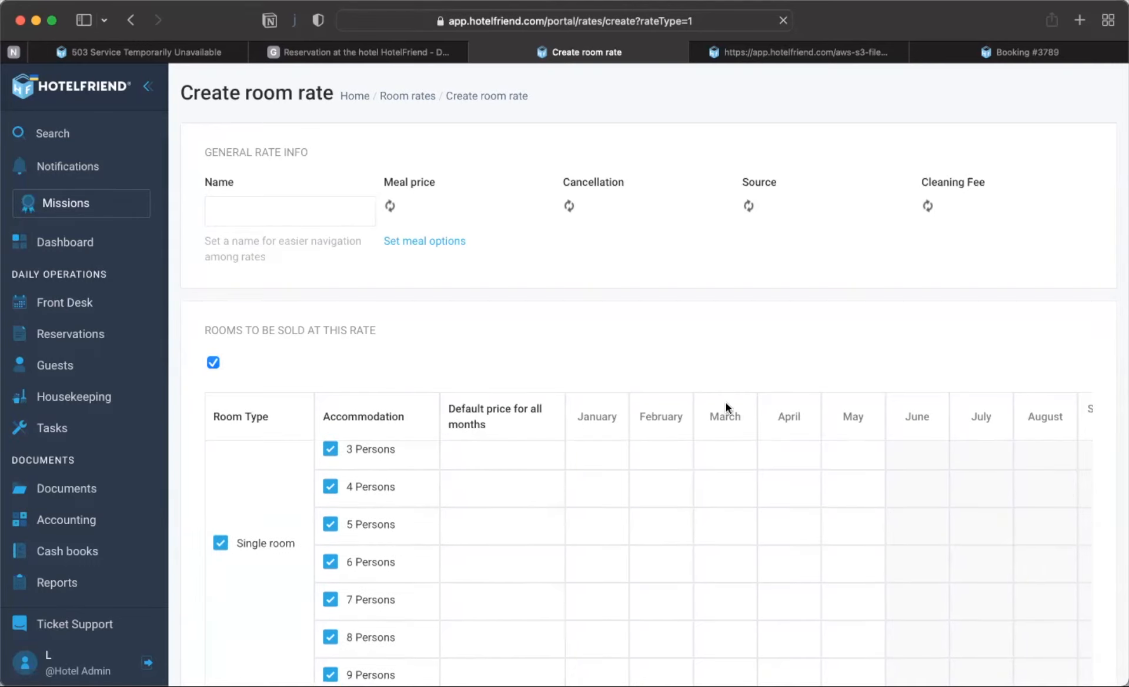
pyautogui.hscroll(3, 740, 410)
pyautogui.hscroll(-3, 700, 421)
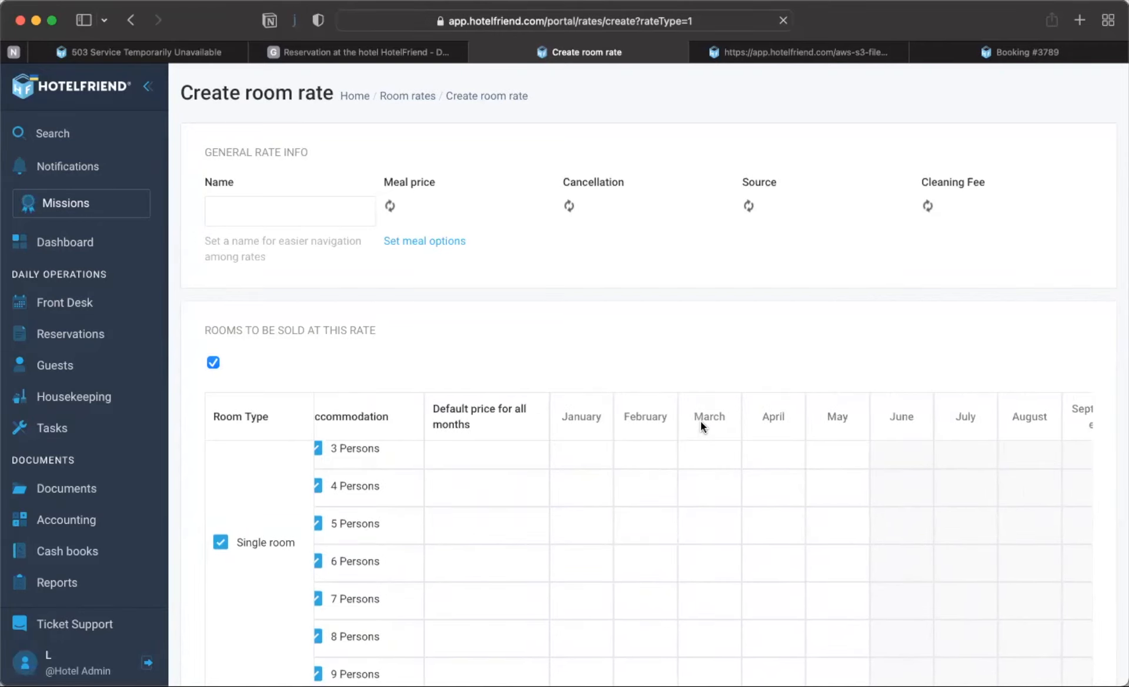
pyautogui.scroll(-5, 693, 478)
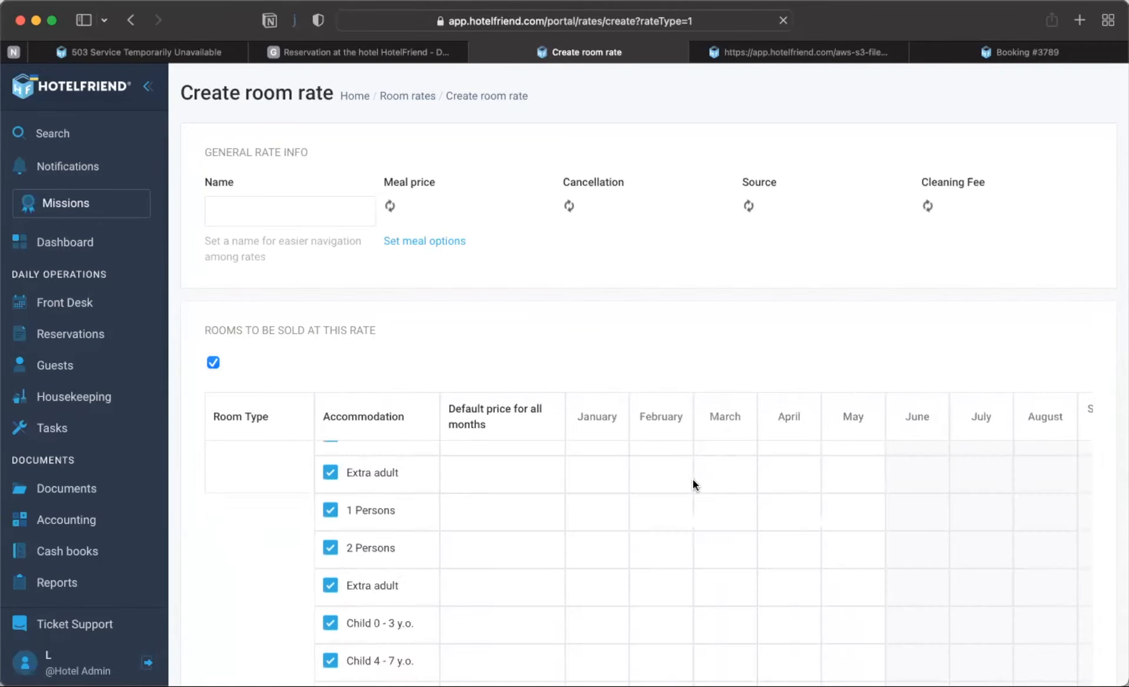
pyautogui.scroll(5, 693, 479)
pyautogui.scroll(-3, 588, 351)
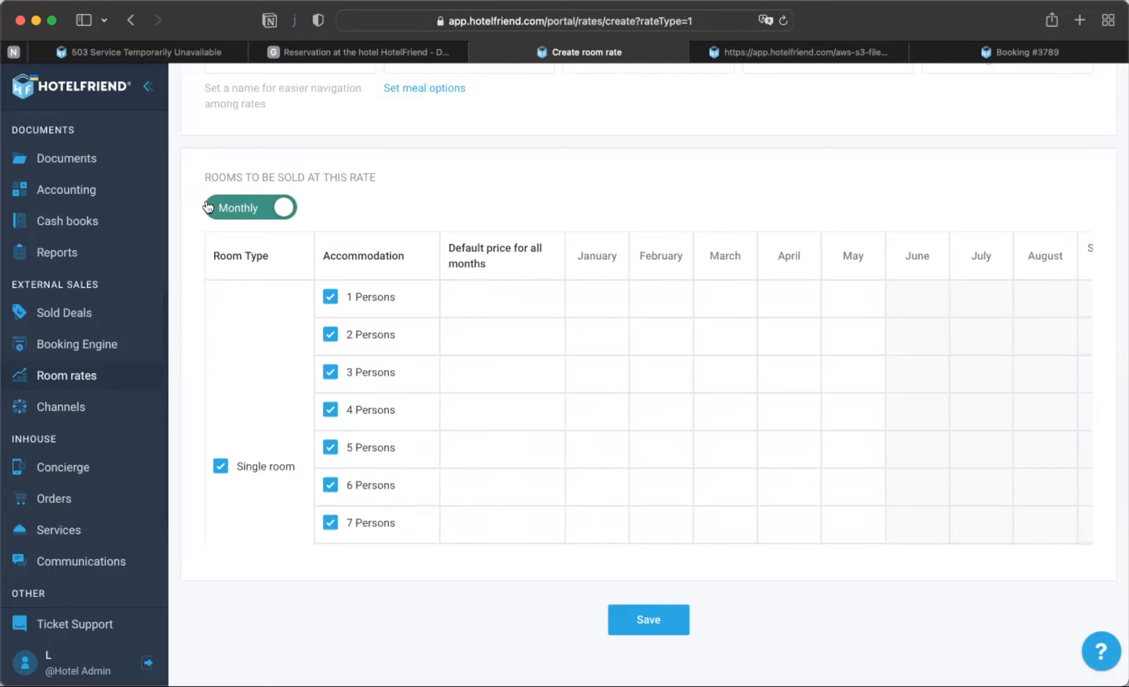
pyautogui.scroll(5, 256, 215)
pyautogui.click(256, 211)
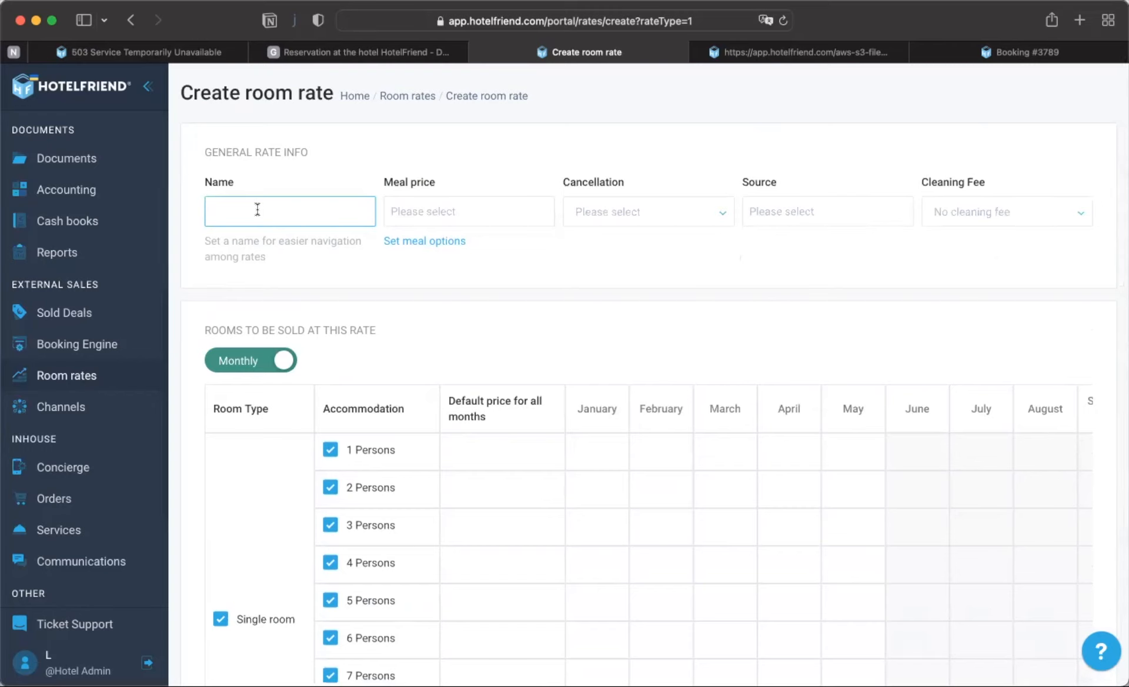
pyautogui.click(365, 264)
# Step: Leave the new room rate form and open the Front Desk
pyautogui.scroll(10, 88, 318)
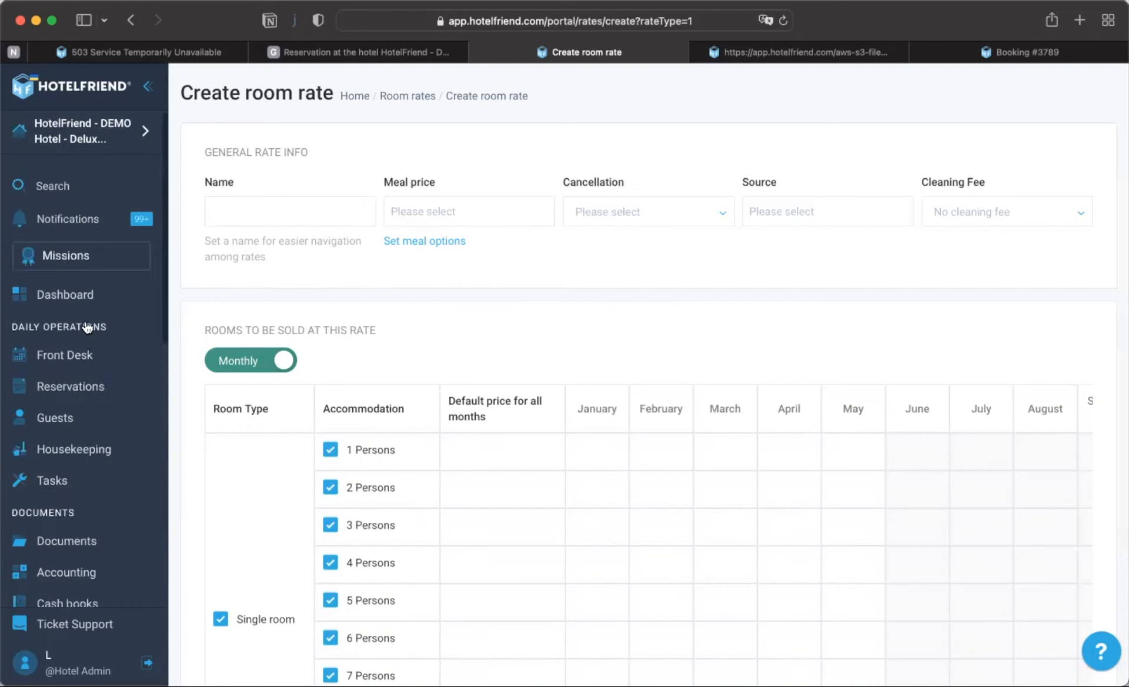
pyautogui.click(61, 359)
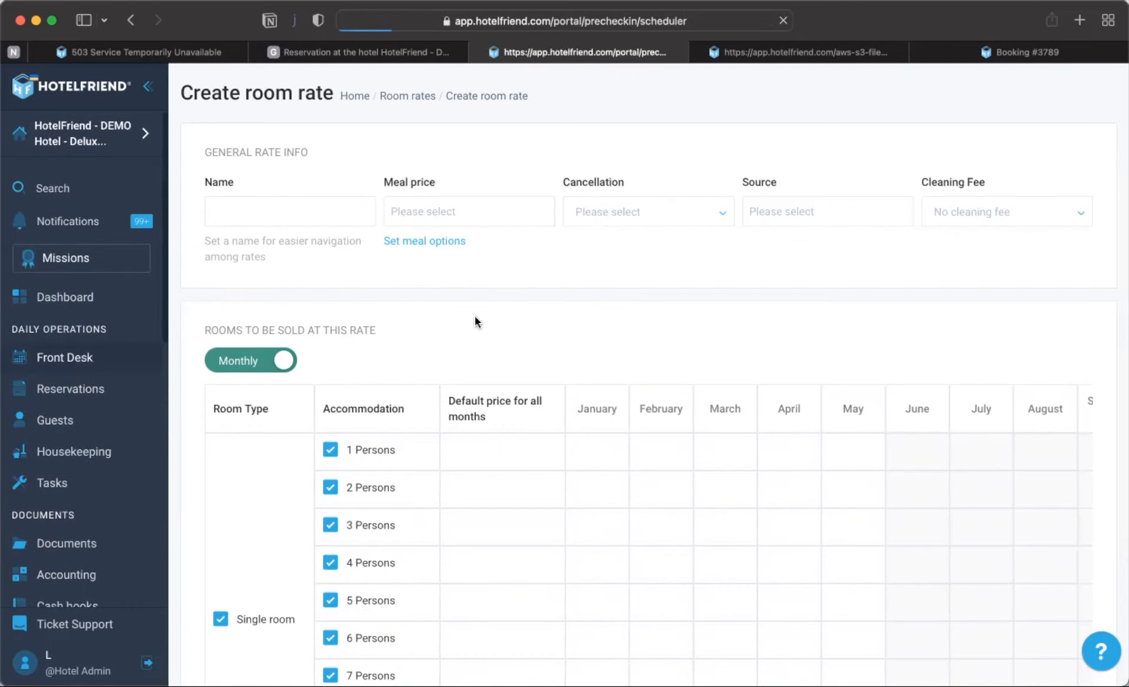